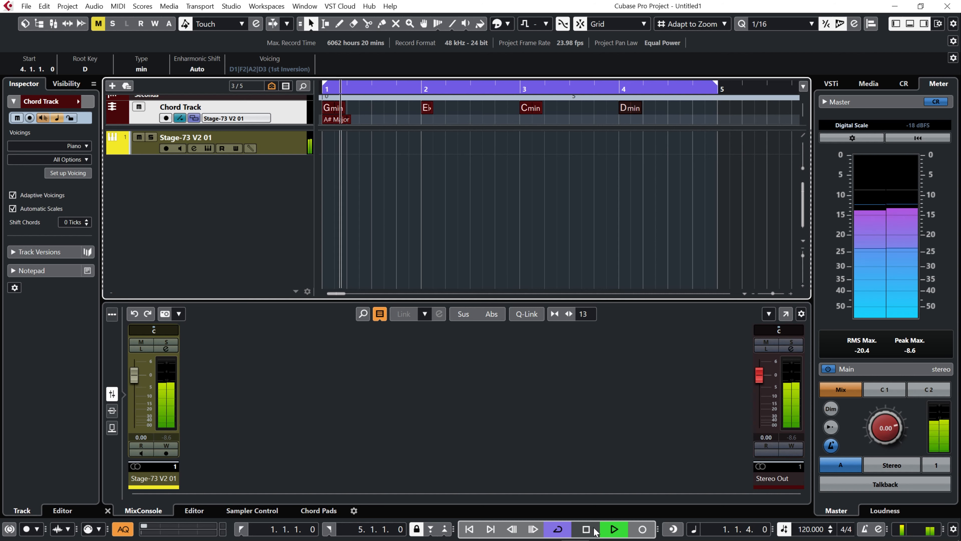
Stop the chord loop's playback, and play through the eight-bar cycle of the Chords II project to hear the finished arrangement.
left_click(593, 531)
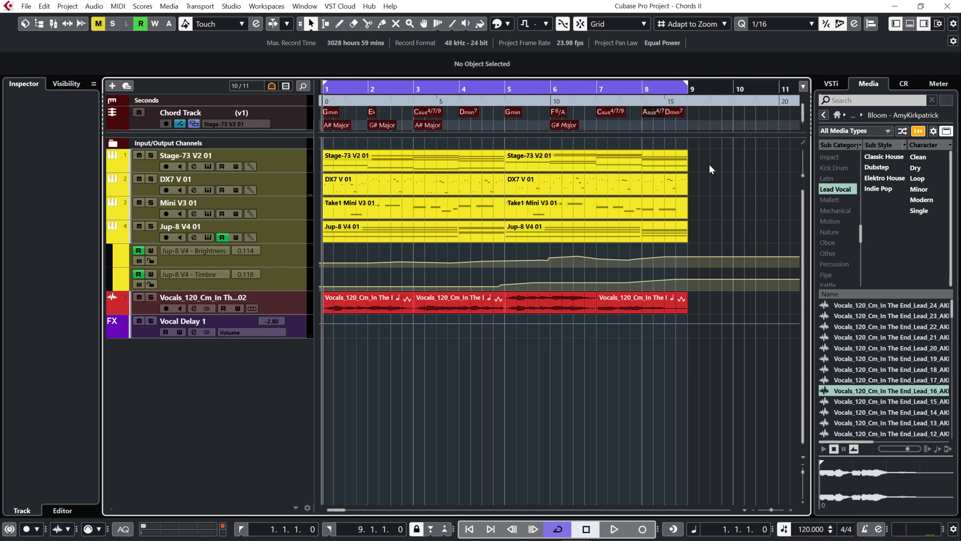
key("space")
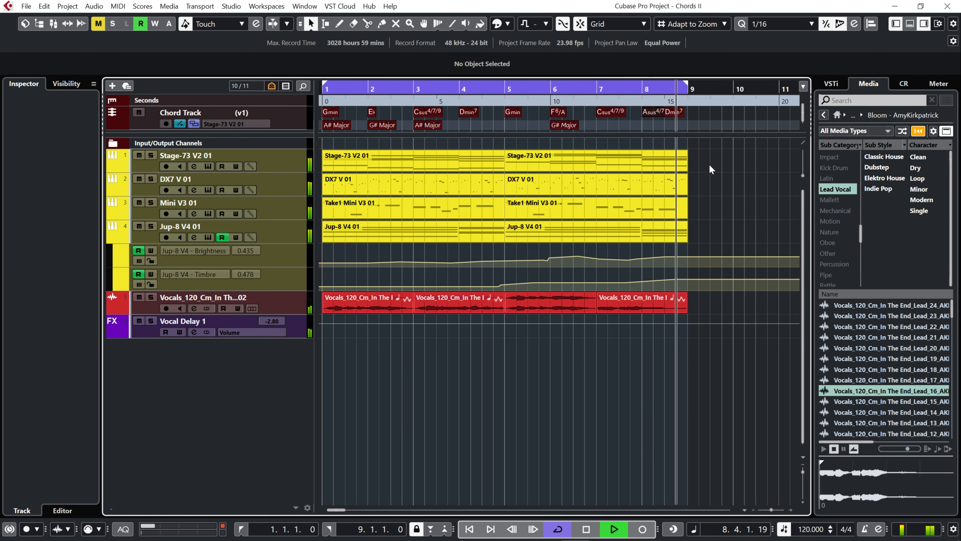
key("space")
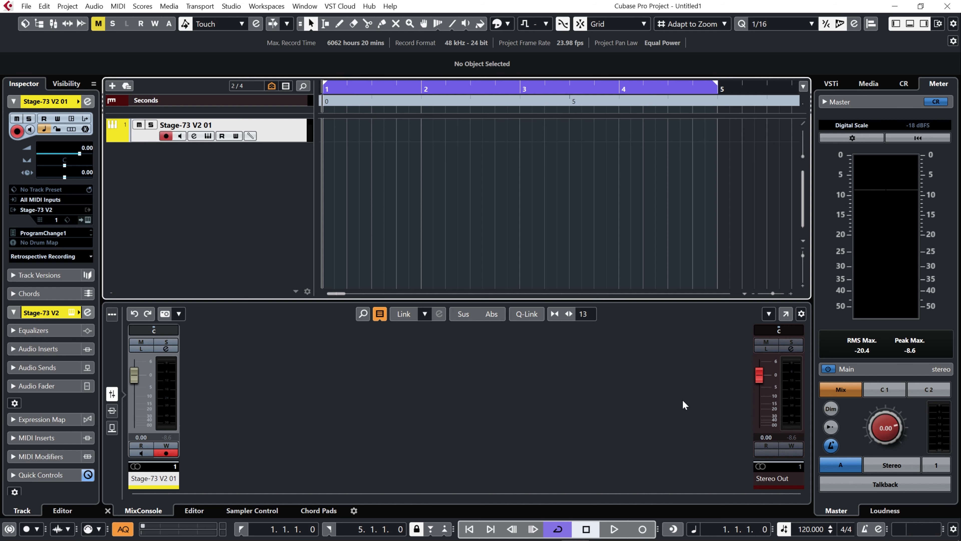
Open the Stage-73 V2 instrument's editor to look at the loaded sound and close it again.
left_click(209, 136)
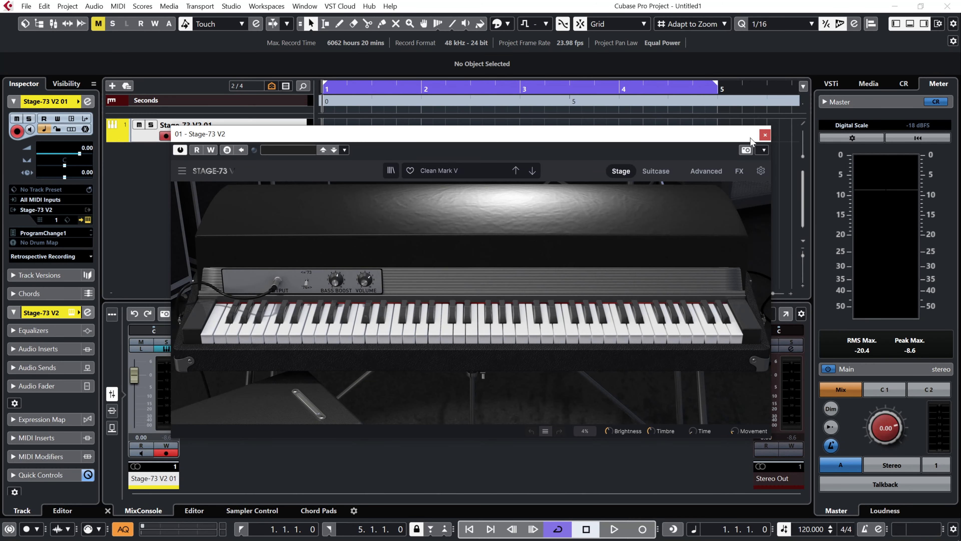
left_click(766, 134)
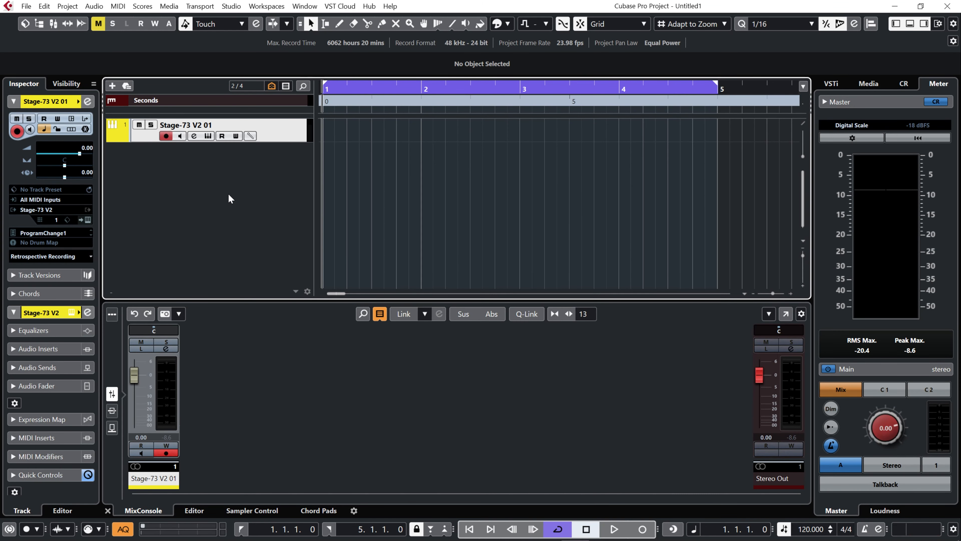
Add a chord track and move it into the upper section of the divided track list, above the Stage-73 V2 01 track.
right_click(204, 184)
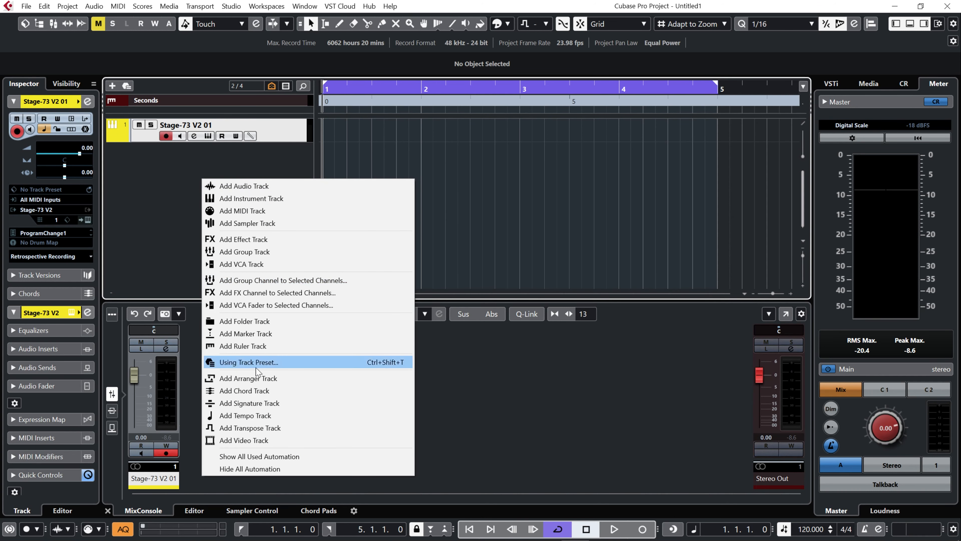
left_click(256, 390)
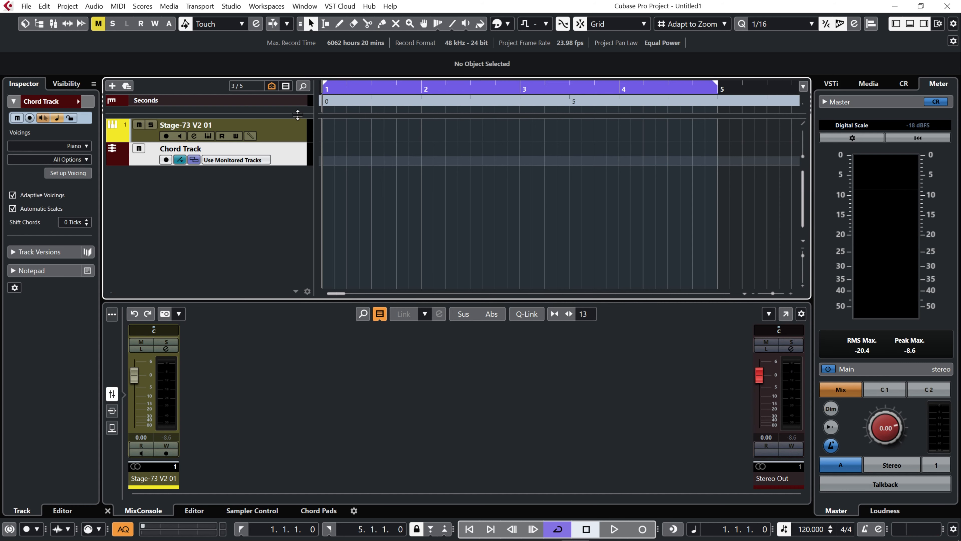
left_click_drag(298, 115, 298, 128)
left_click_drag(295, 164, 294, 118)
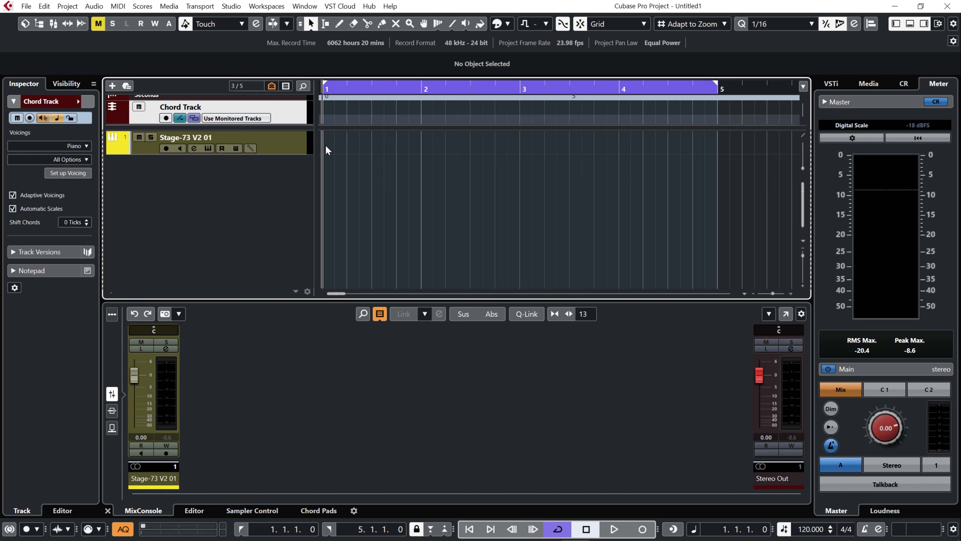
Route the chord track's audition output to Stage-73 V2 01 and draw an undefined chord event at bar 1.
left_click(263, 119)
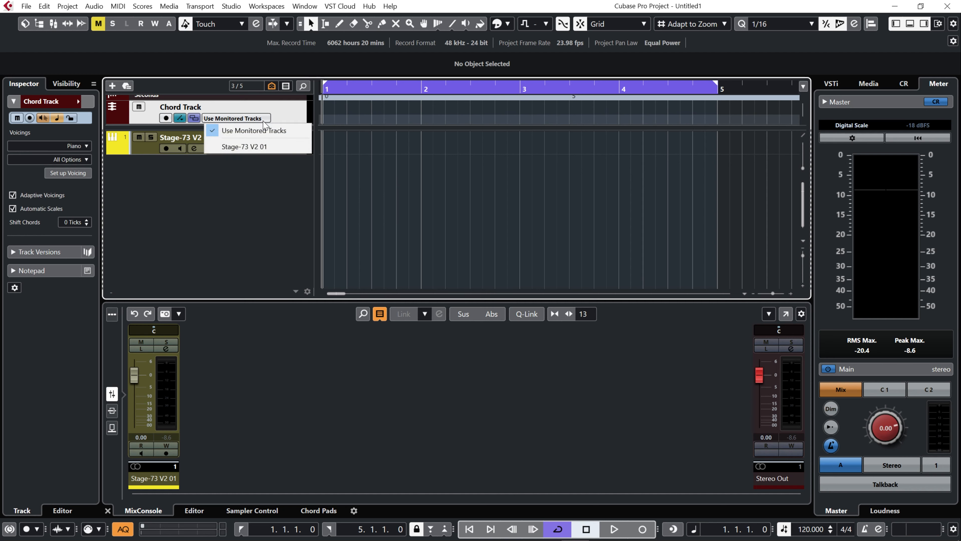
left_click(261, 149)
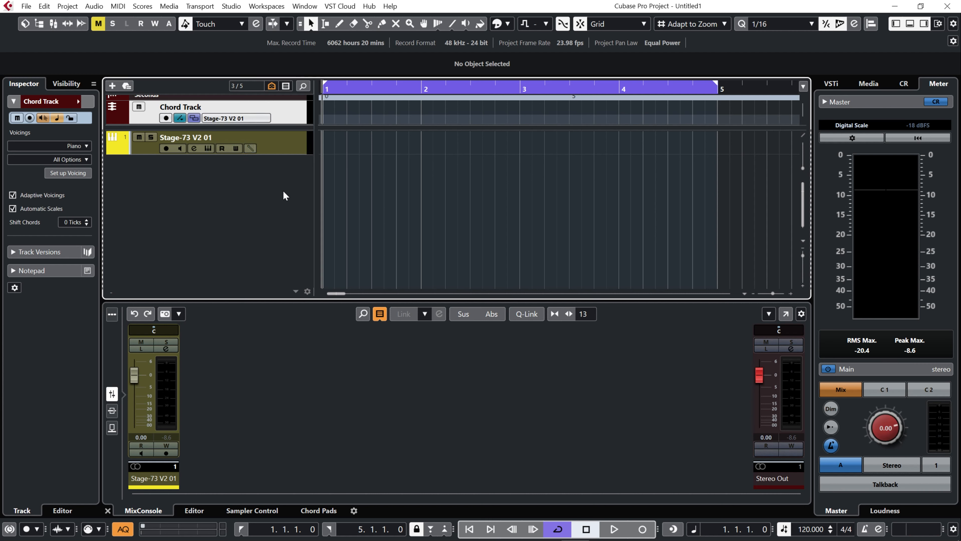
right_click(350, 143)
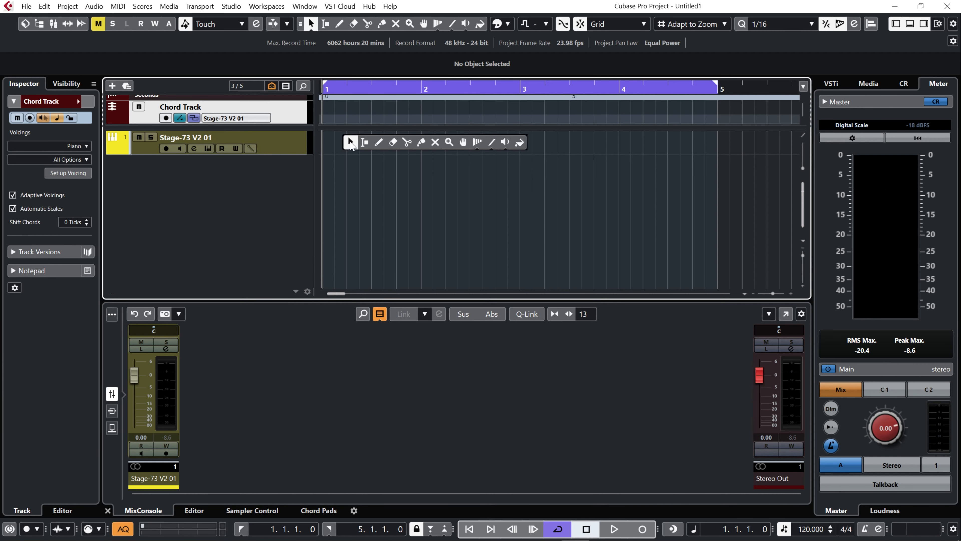
left_click(381, 142)
left_click(326, 108)
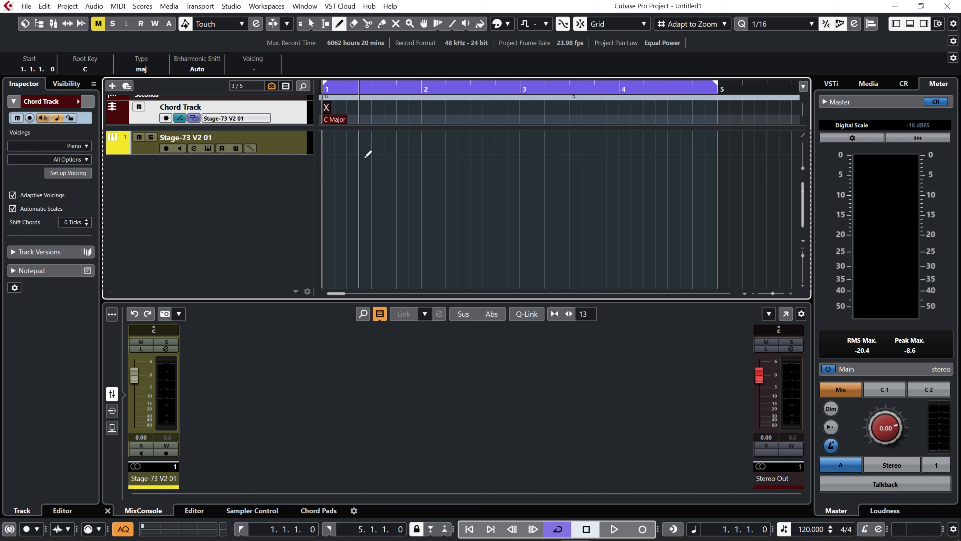
right_click(377, 178)
left_click(374, 183)
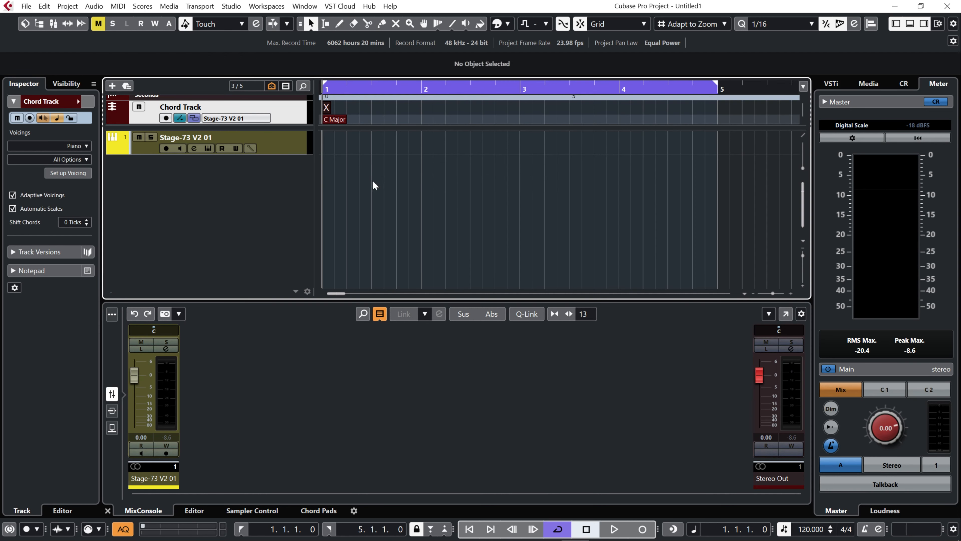
Open the bar 1 chord event for editing and define it as Emin7, trying D as an alternative bass note.
double_click(326, 107)
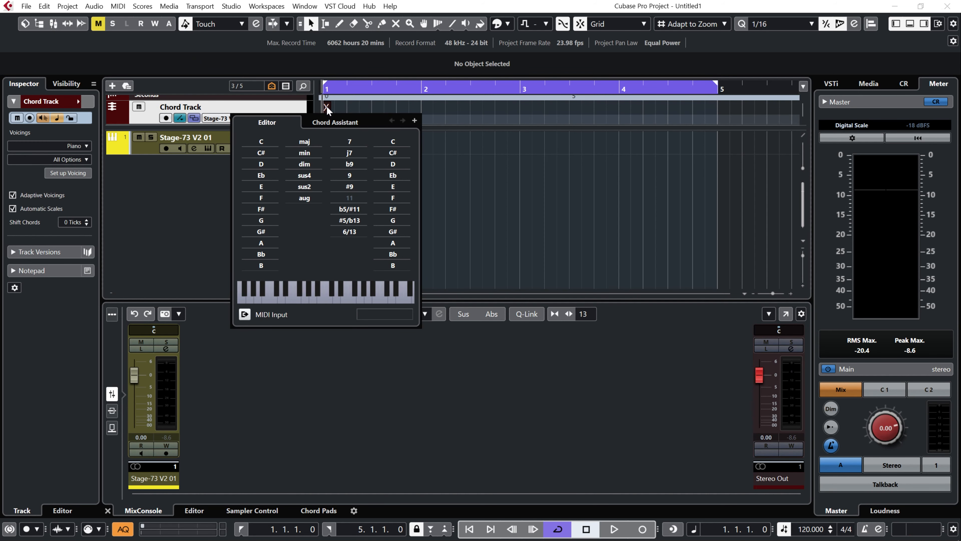
left_click(265, 187)
left_click(294, 153)
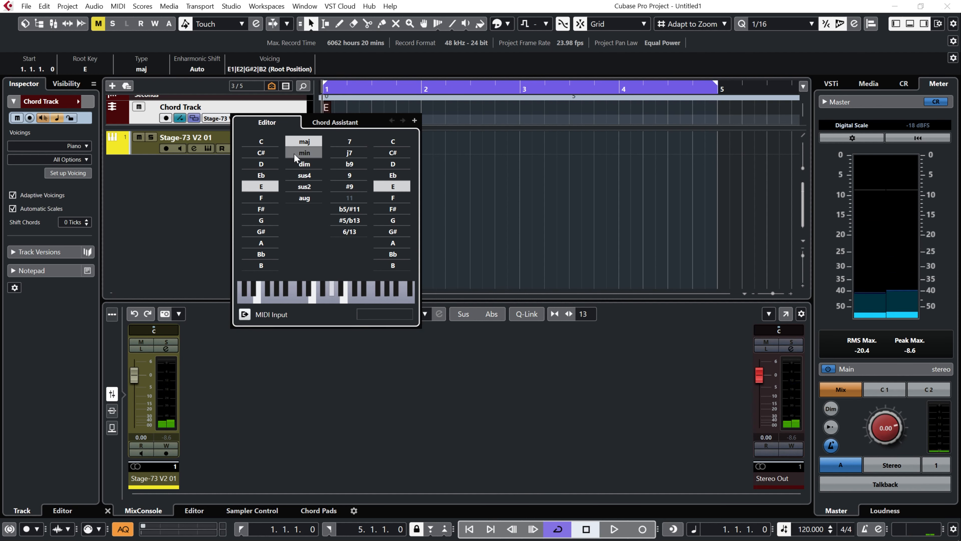
left_click(347, 142)
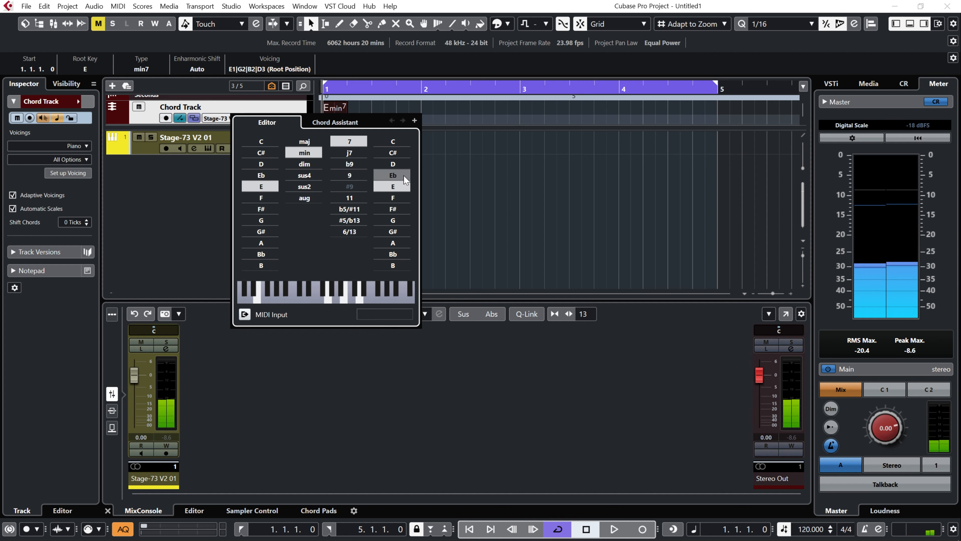
left_click(403, 162)
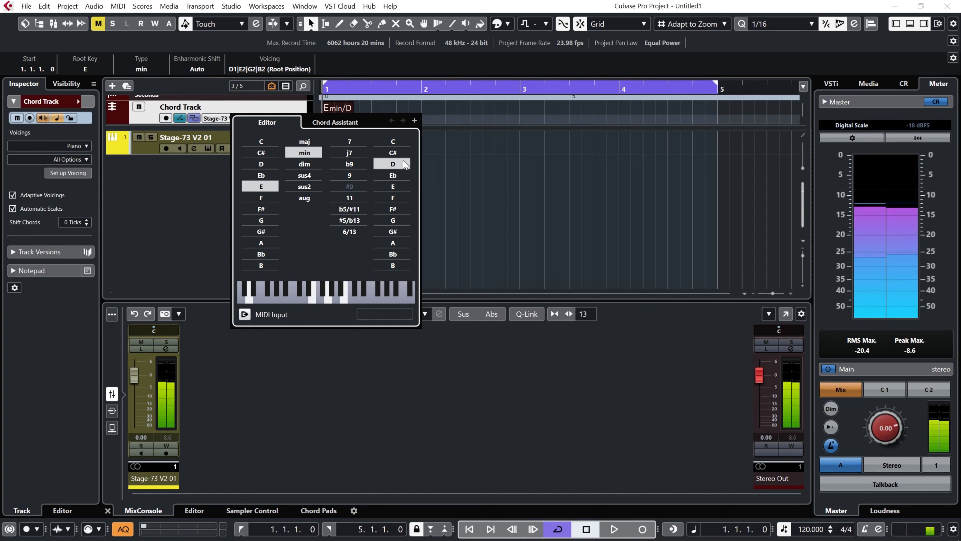
left_click(342, 140)
Try the Amin, G#min and Ab chords for bar 1 from the Chord Assistant's circle of fifths.
left_click(335, 122)
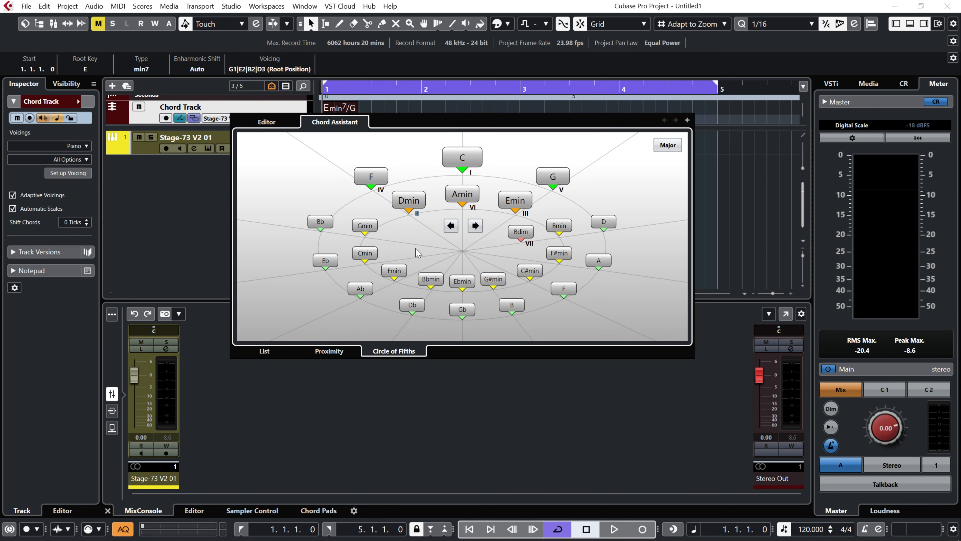
left_click(461, 194)
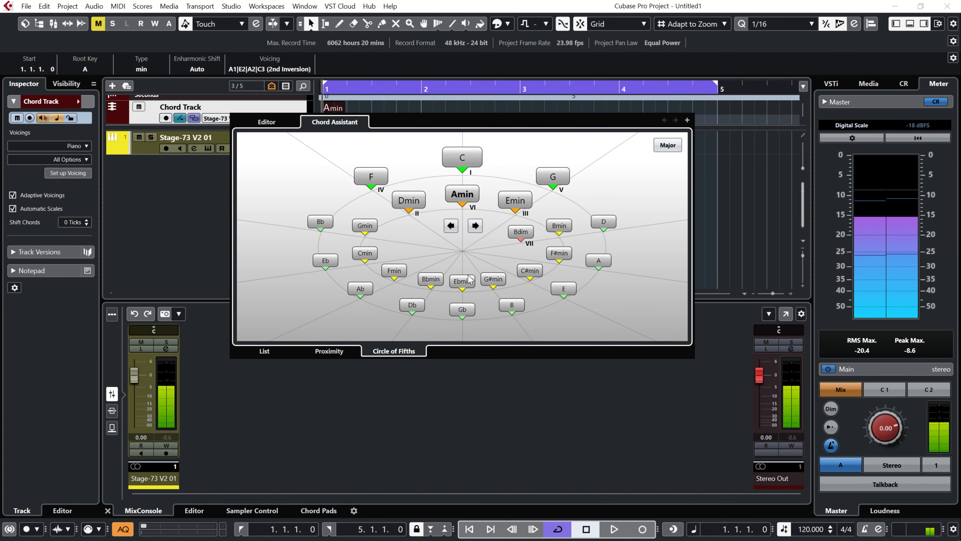
left_click(494, 279)
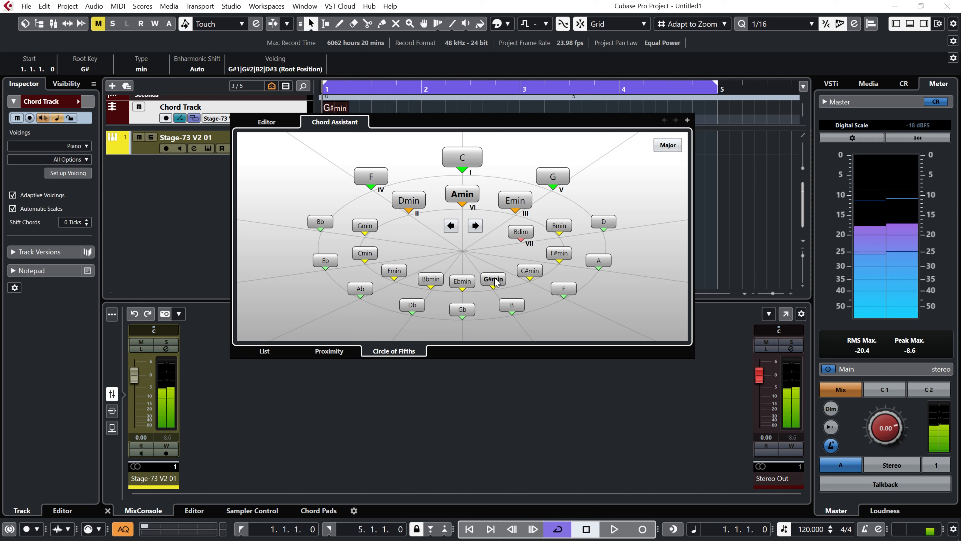
left_click(357, 289)
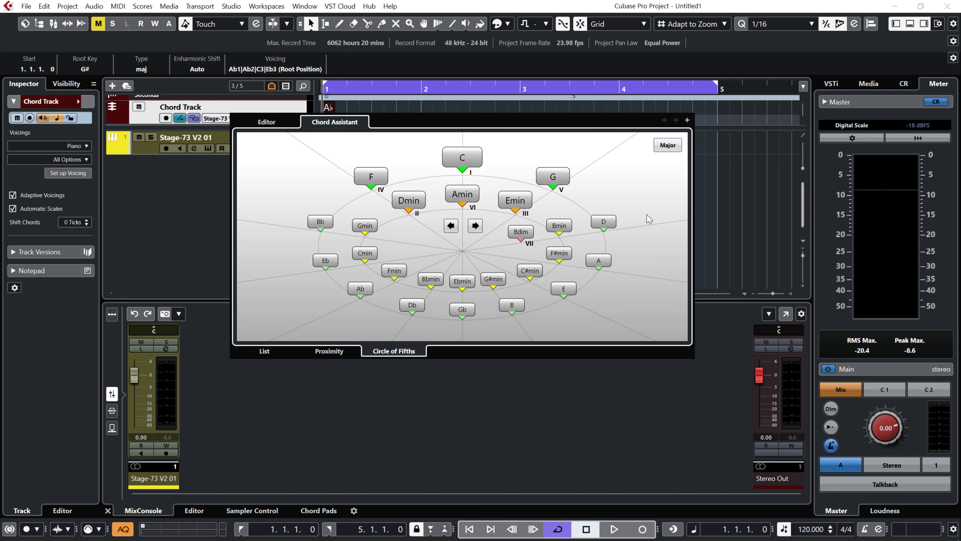
Switch the Chord Assistant's circle of fifths to minor, rotate it to the key of G minor and assign Gmin to bar 1.
left_click(671, 148)
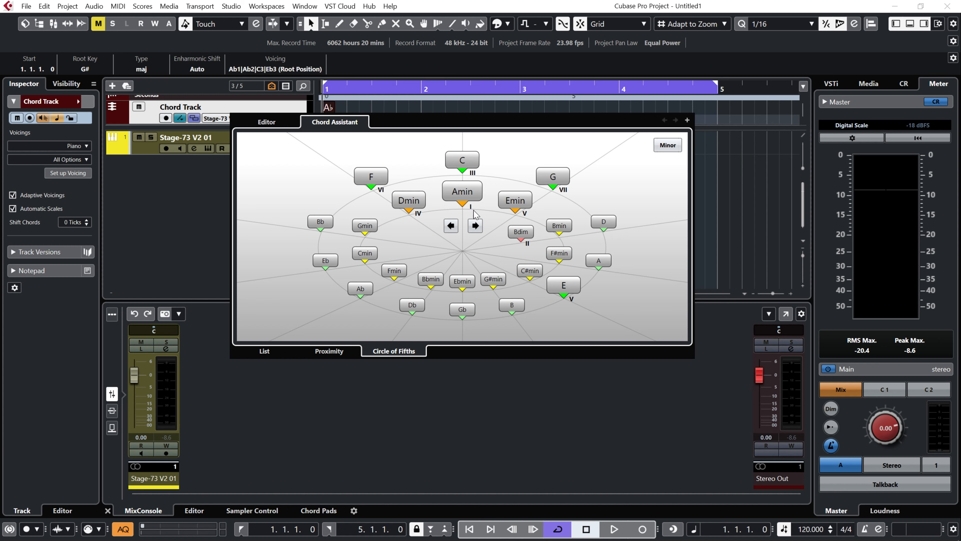
left_click(458, 228)
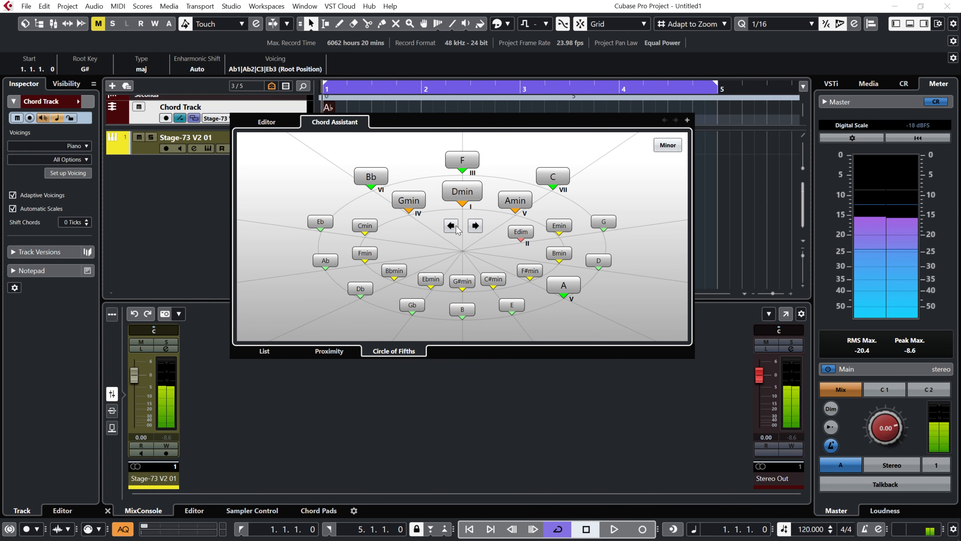
left_click(458, 228)
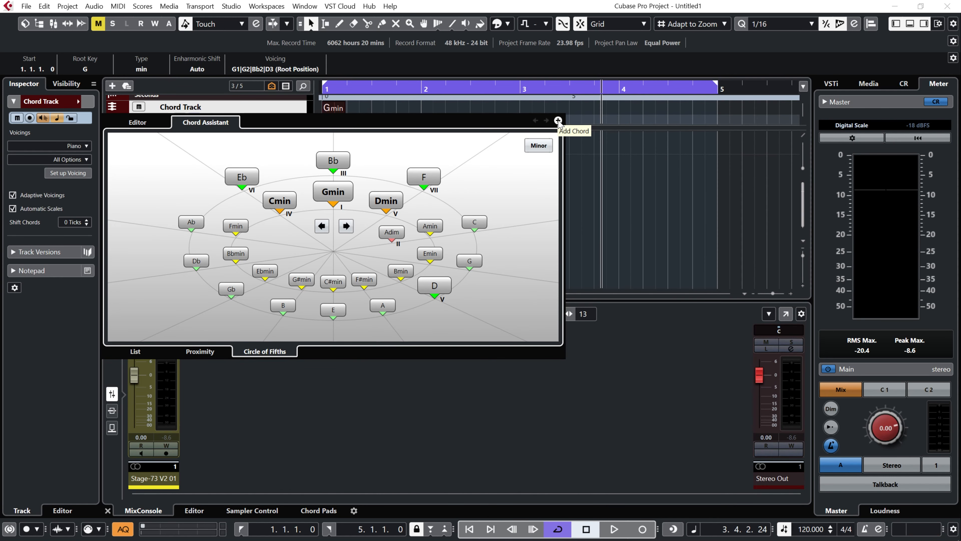
Add three more chord events from the circle of fifths: Eb at bar 2, Cmin at bar 3 and Dmin at bar 4.
left_click(558, 121)
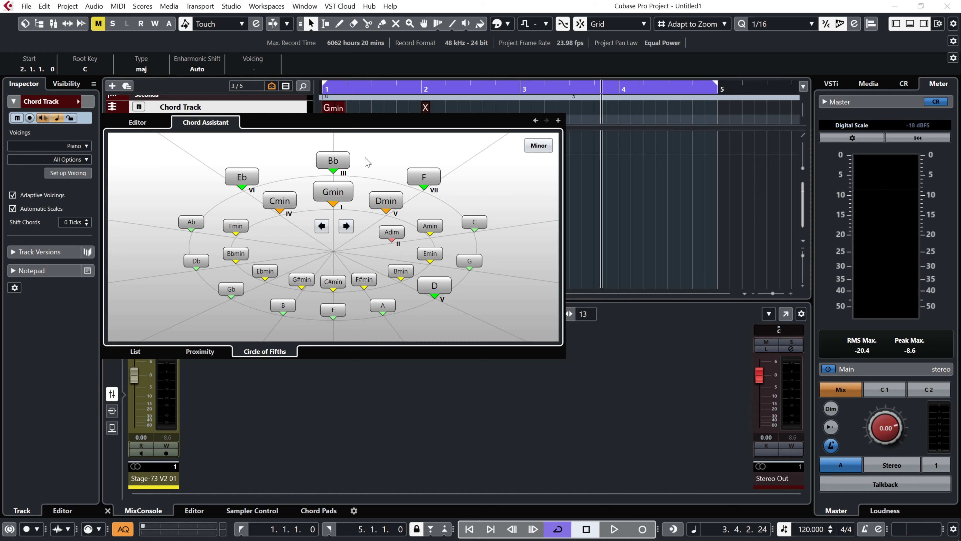
left_click(248, 183)
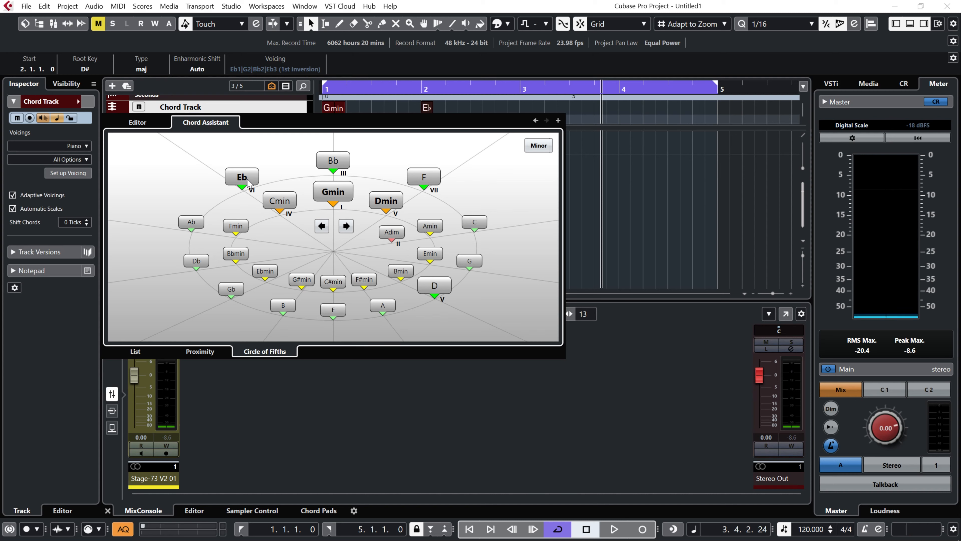
left_click(558, 120)
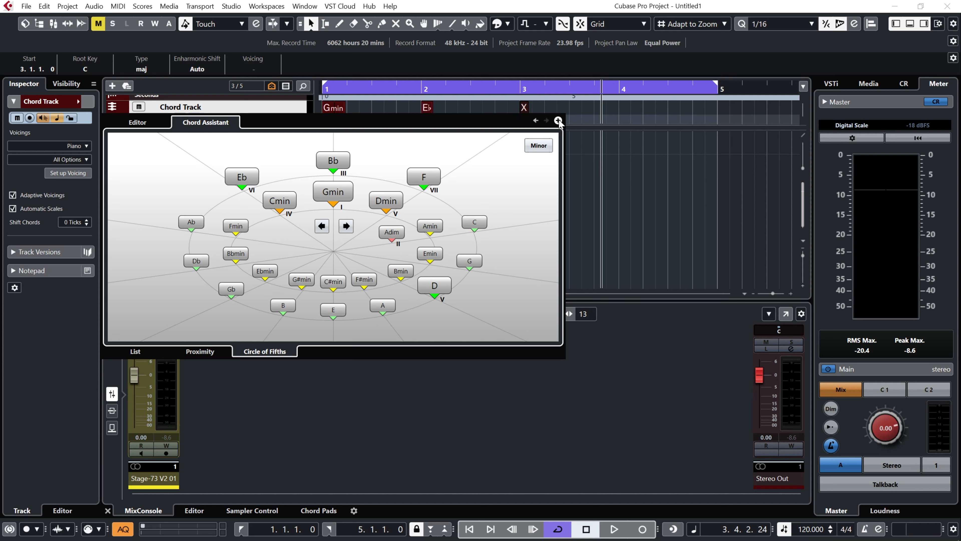
left_click(292, 207)
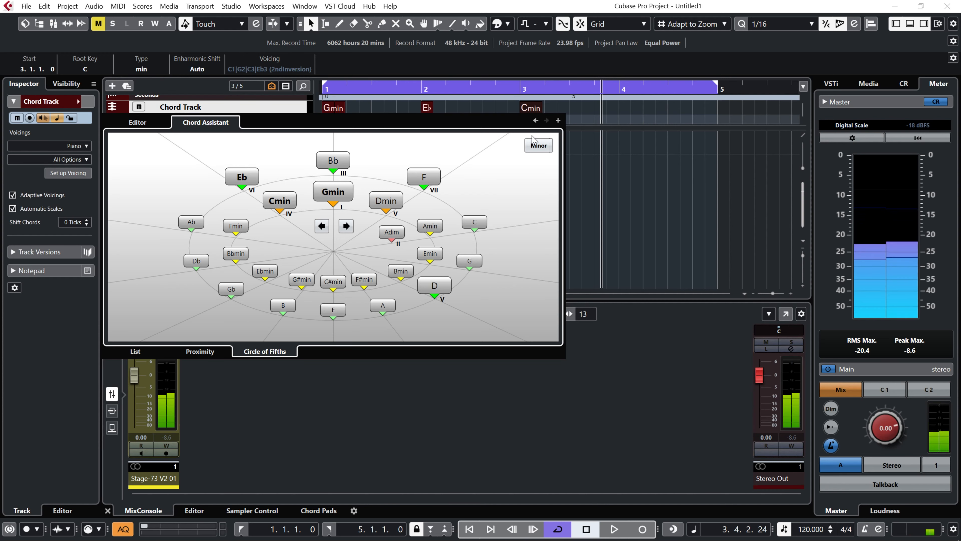
left_click(558, 120)
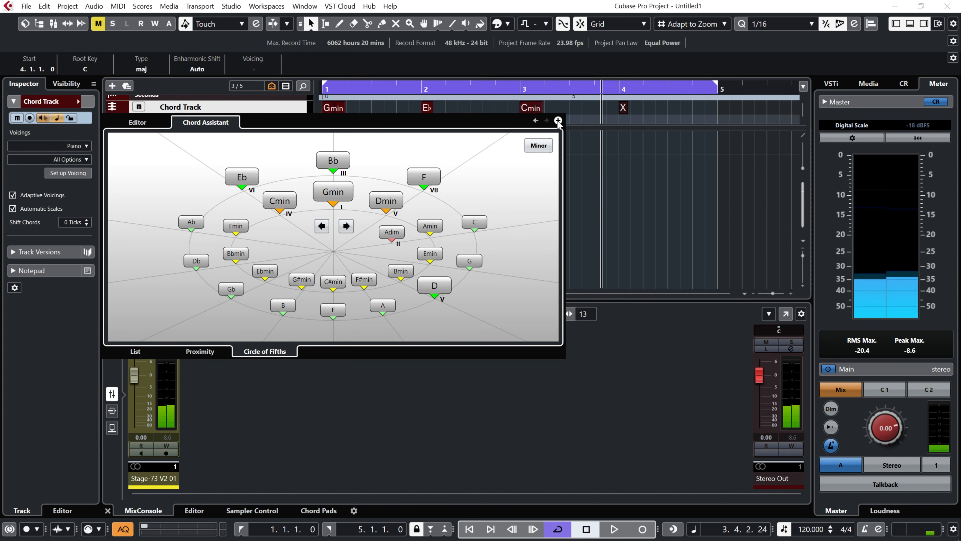
left_click(386, 203)
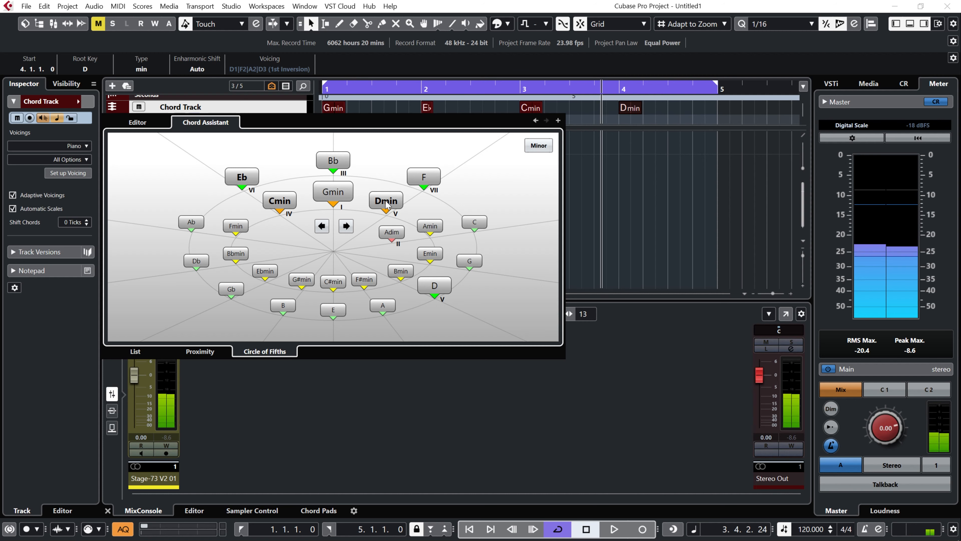
key("Escape")
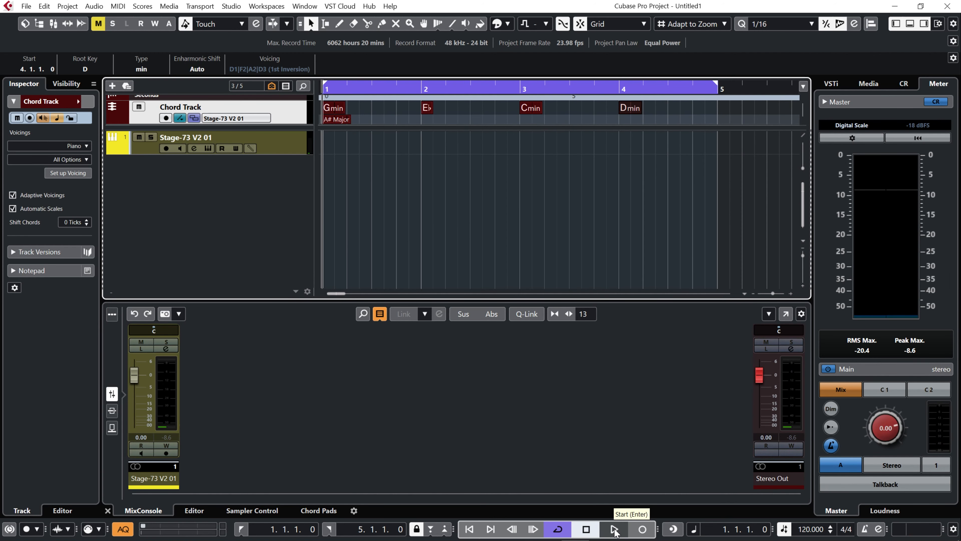
Play back the start of the four-chord progression to check its sound, and stop.
left_click(614, 530)
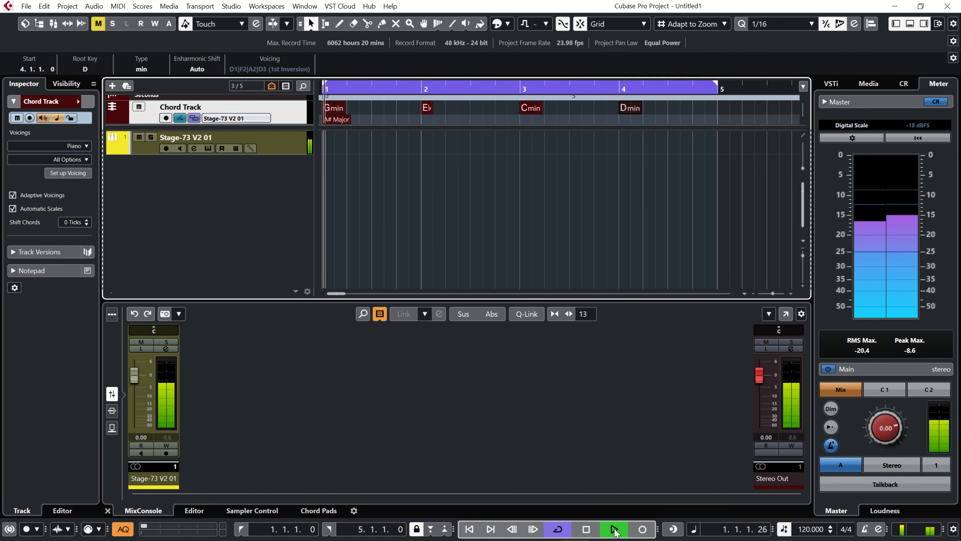
left_click(591, 531)
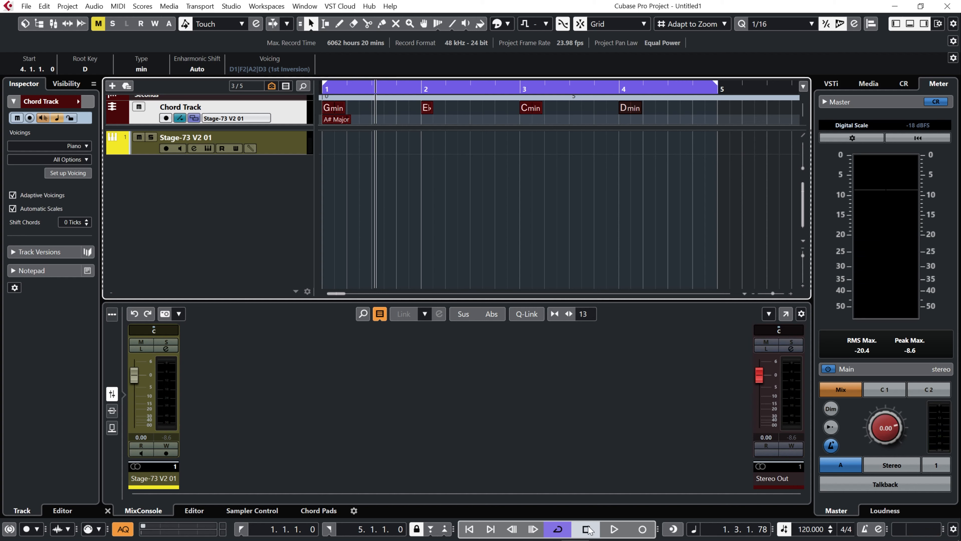
Select all four chord events and place them on the Stage-73 V2 01 track from bar 1 as MIDI parts.
left_click(666, 110)
scroll(456, 104, "up", 1)
left_click(332, 112)
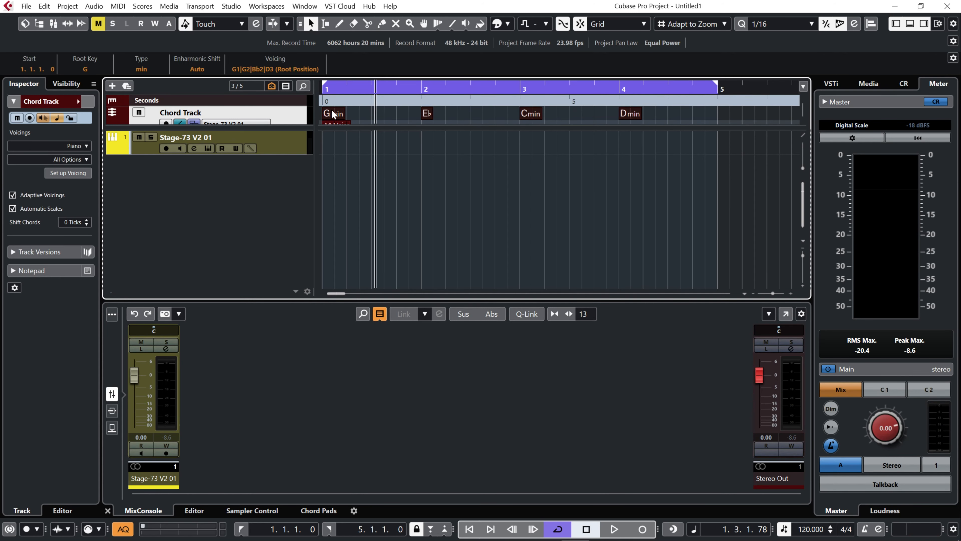
left_click_drag(333, 115, 325, 142)
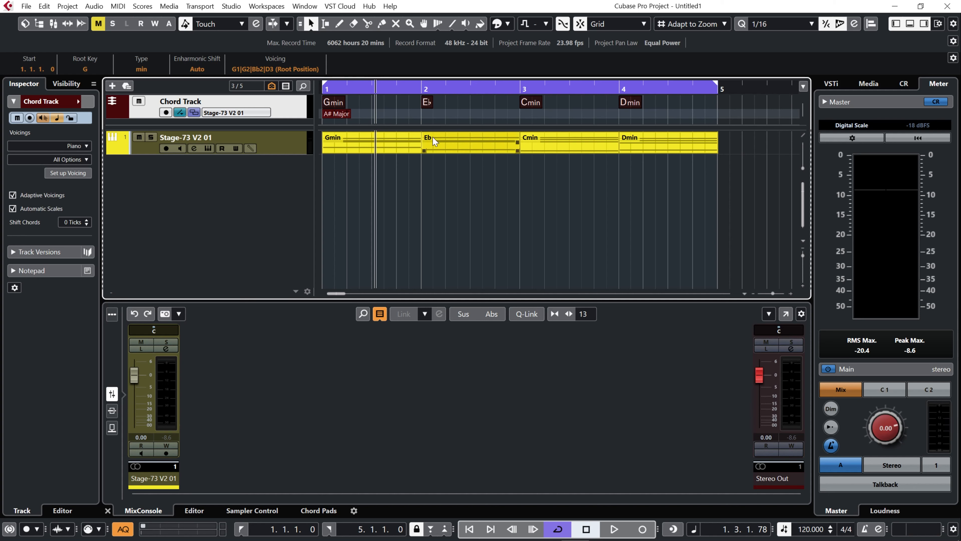
Mute the chord track and play the Stage-73 V2 01 parts from bar 1.
left_click(139, 102)
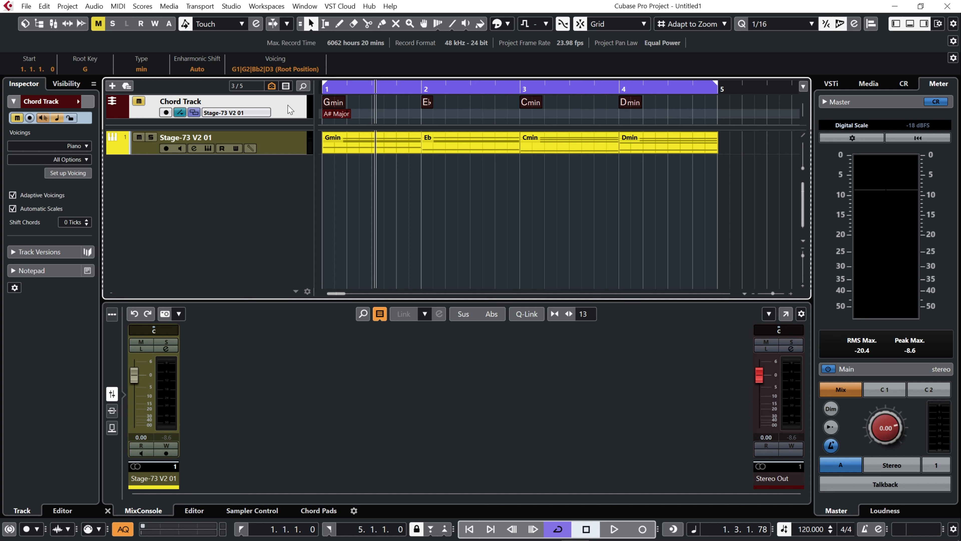
left_click(323, 87)
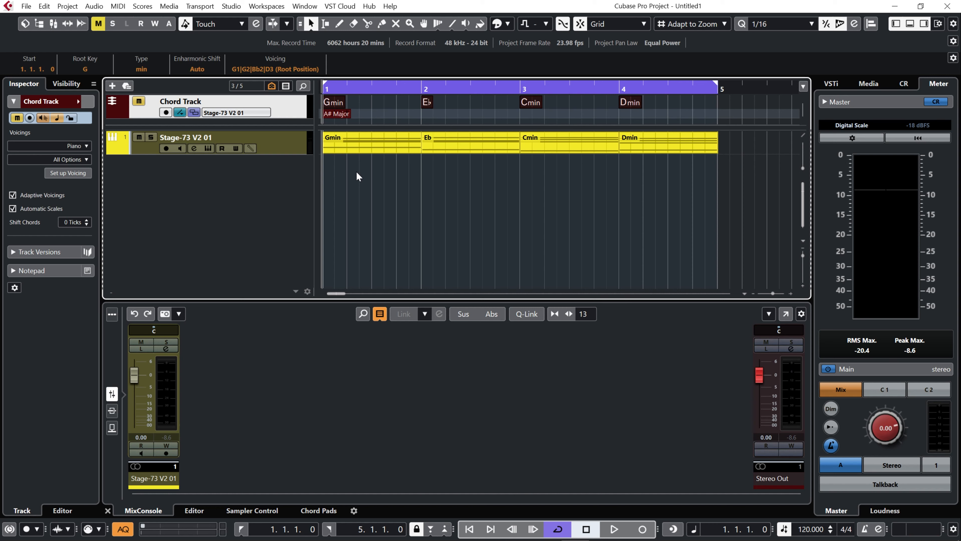
key("space")
Glue the four chord parts on the Stage-73 V2 01 track into one continuous MIDI part.
right_click(358, 175)
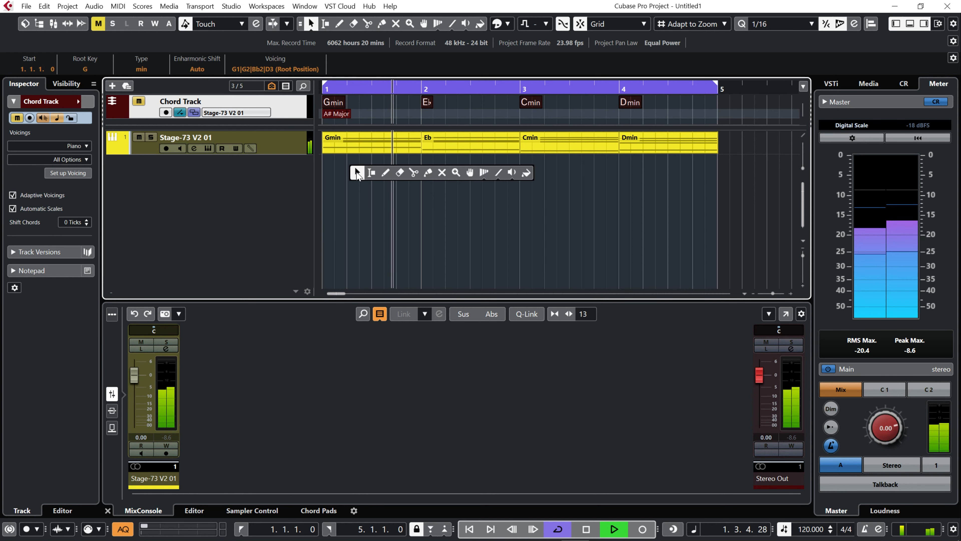
left_click(428, 172)
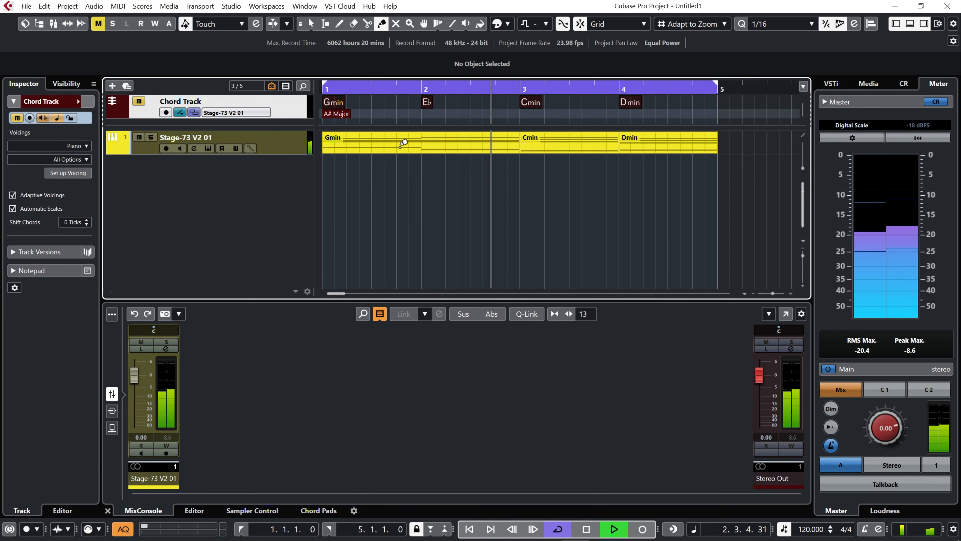
left_click(400, 147)
left_click(400, 147)
left_click(400, 147)
Open the joined Stage-73 V2 01 part in the Key Editor with the selection tool active, and enlarge the editor area.
key("1")
double_click(400, 147)
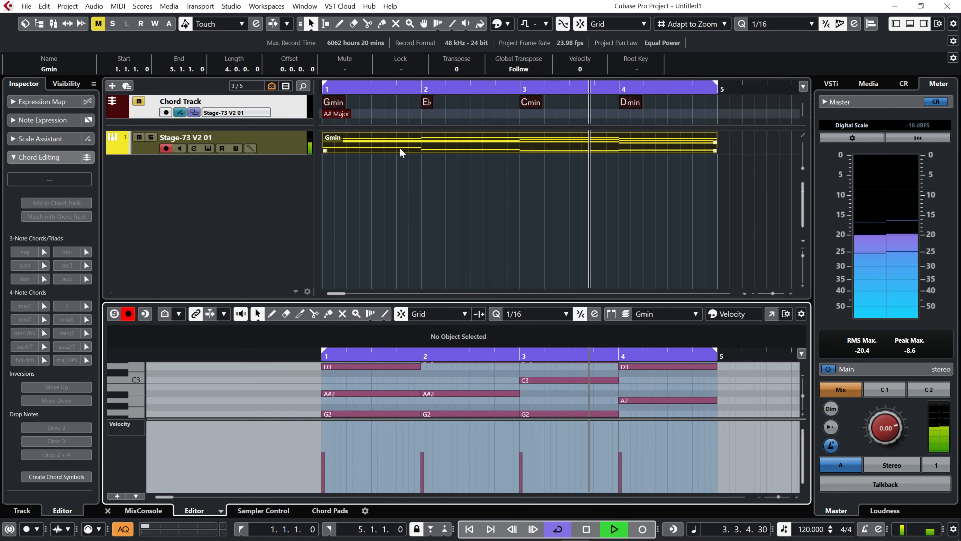
left_click_drag(495, 300, 494, 198)
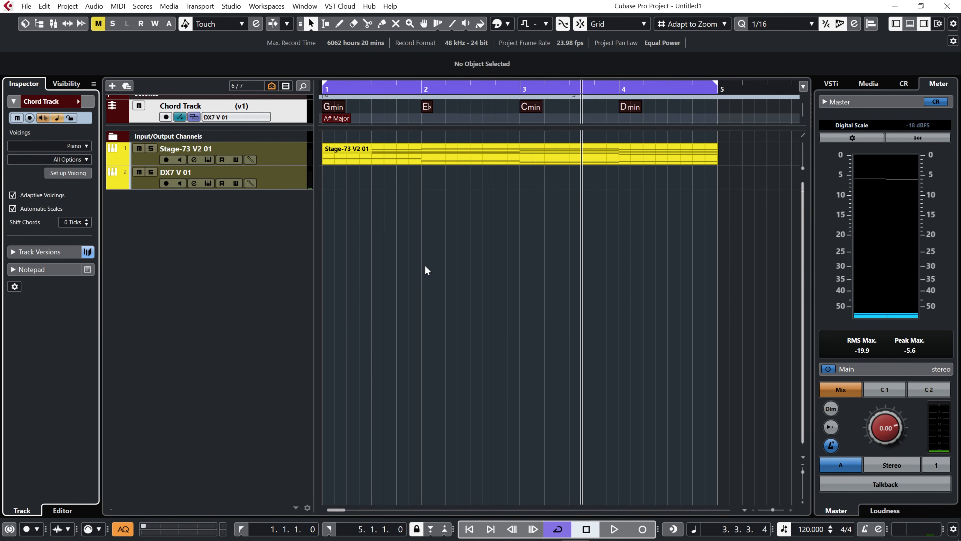
Mute the Stage-73 V2 01 track and select the chord track, with the playback position at the project start.
left_click(208, 183)
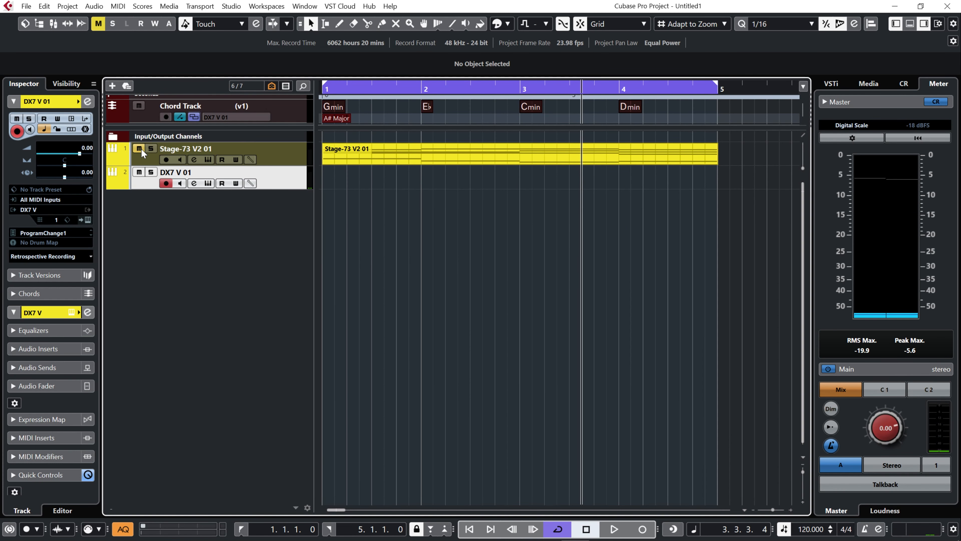
key("Home")
left_click(297, 117)
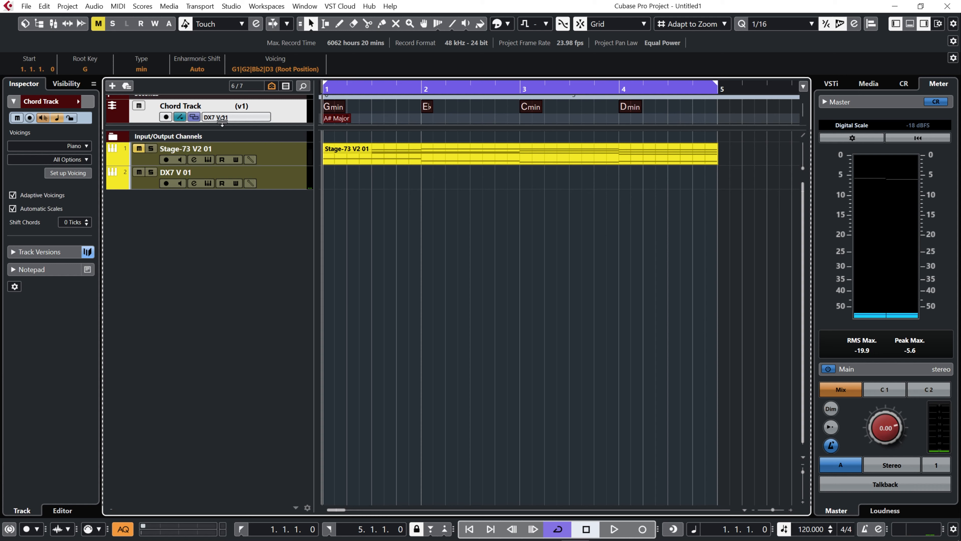
Change the bar 1 chord to Gmin7 with D as the bass note, and advance the chord editor to the bar 2 chord.
double_click(331, 107)
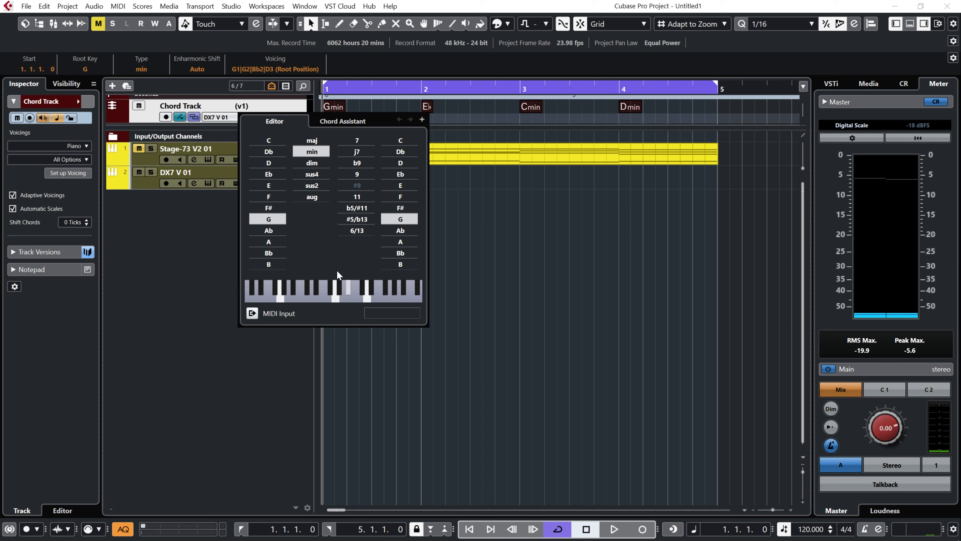
left_click(361, 142)
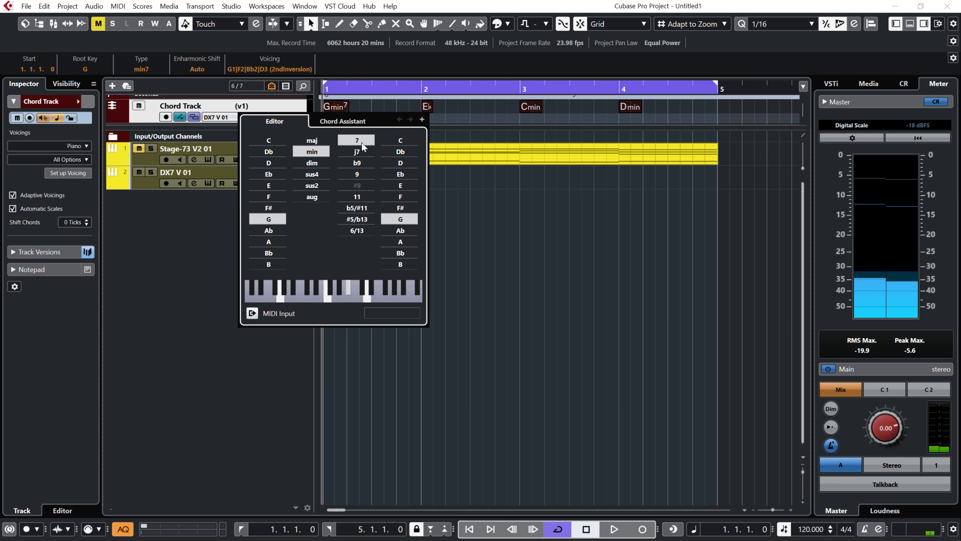
left_click(405, 165)
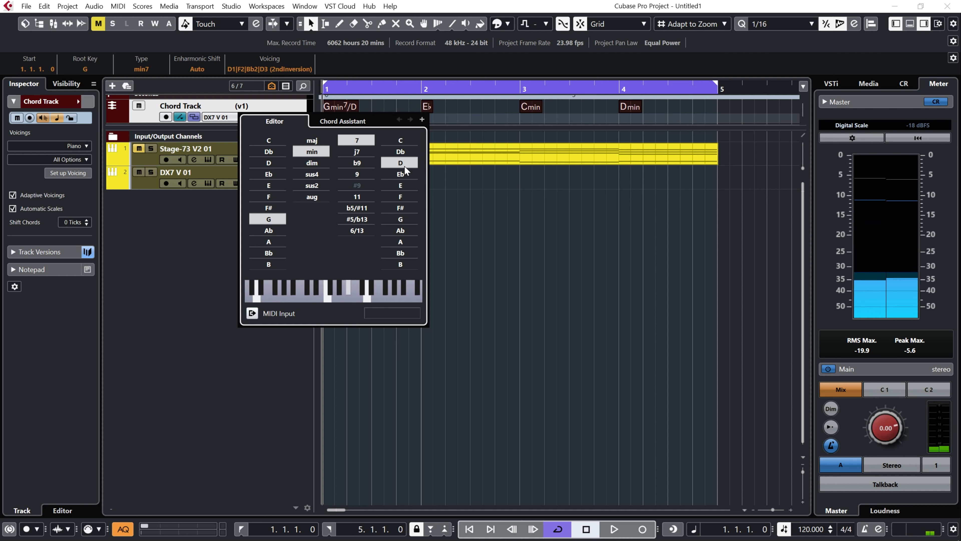
left_click(422, 120)
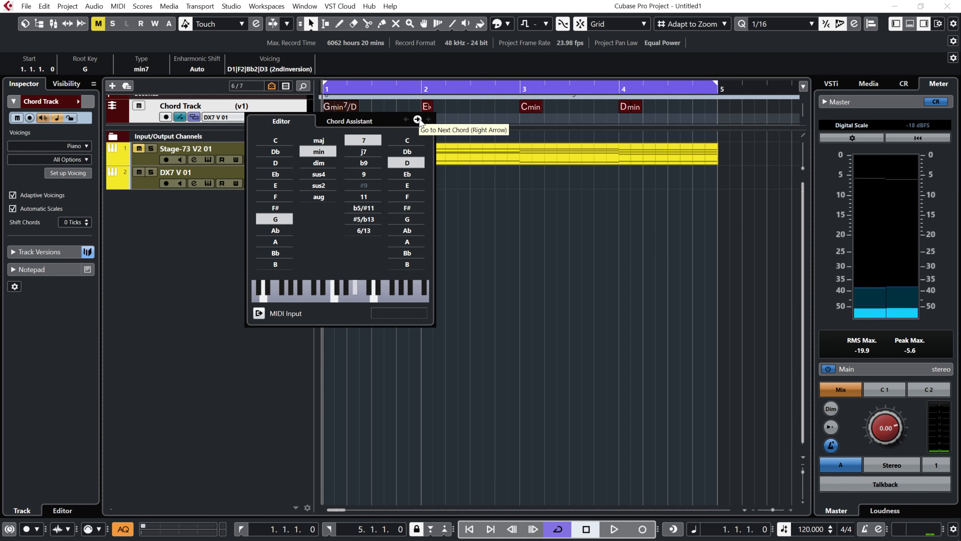
left_click(418, 119)
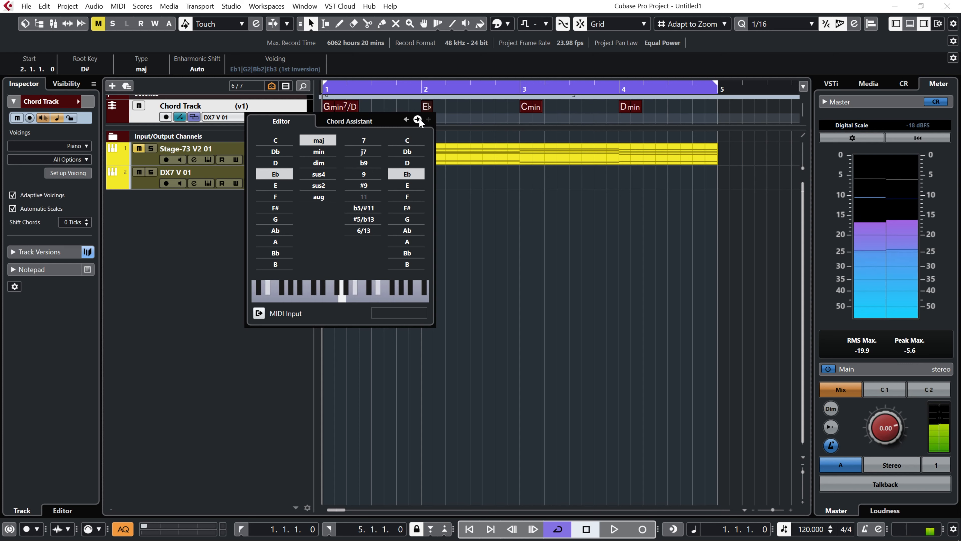
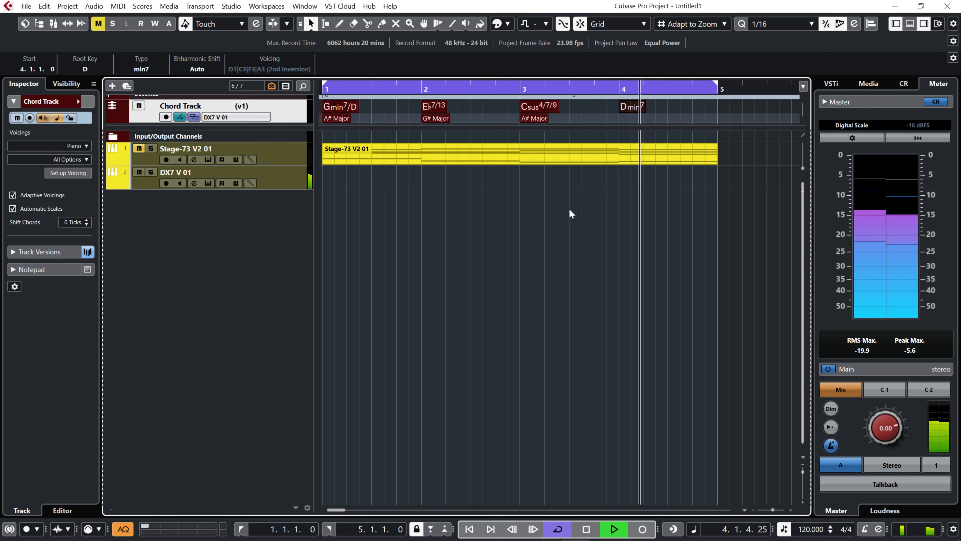
Stop playback, load Arpache SX in the first MIDI insert slot of the DX7 V 01 track and audition its default arpeggio.
key("space")
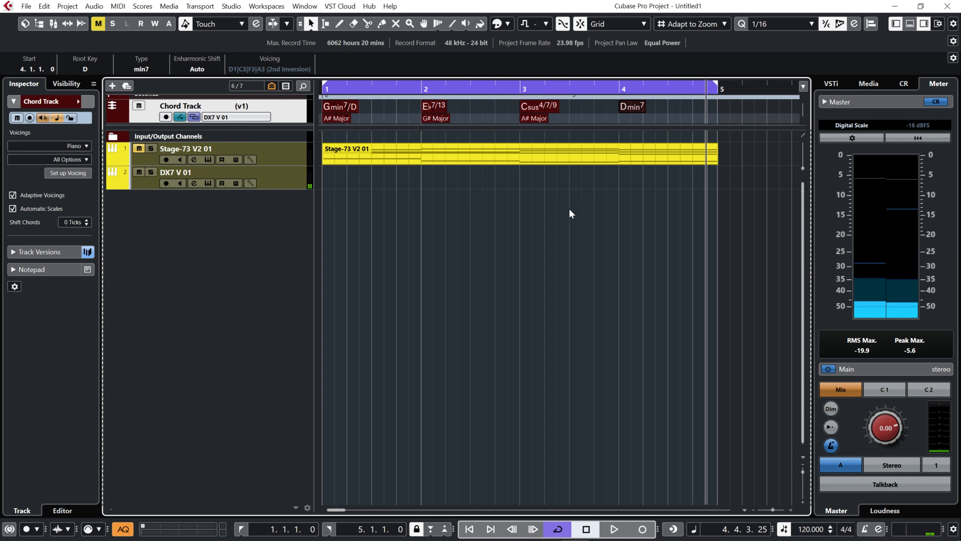
left_click(281, 180)
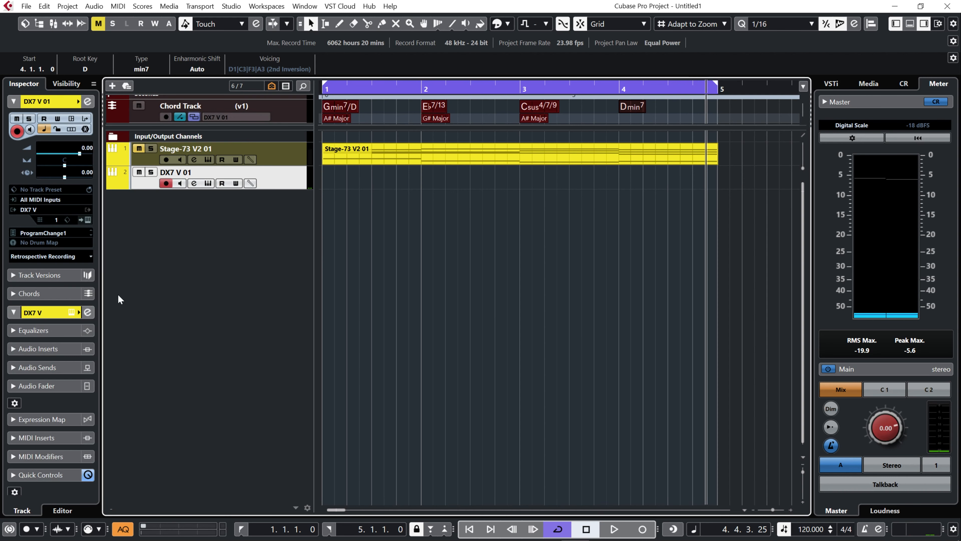
left_click(12, 437)
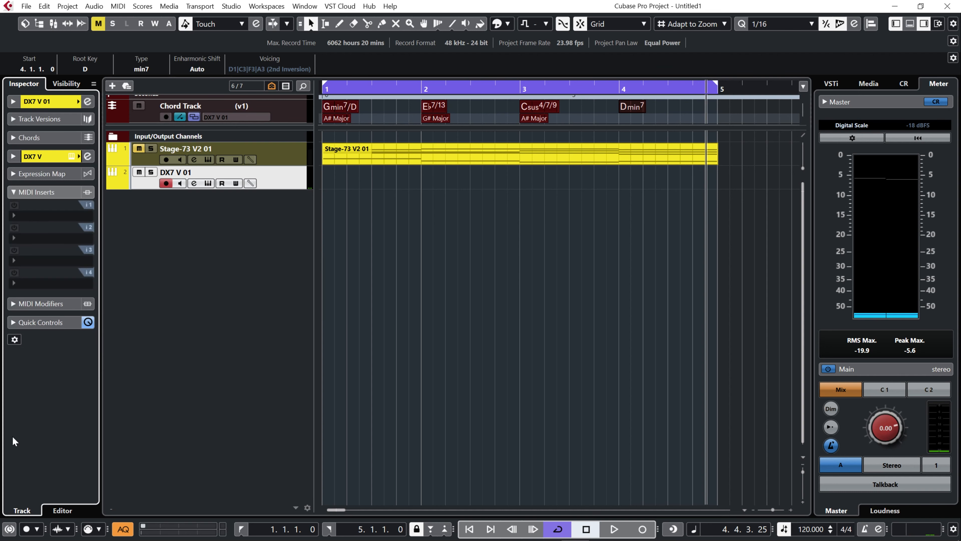
left_click(66, 213)
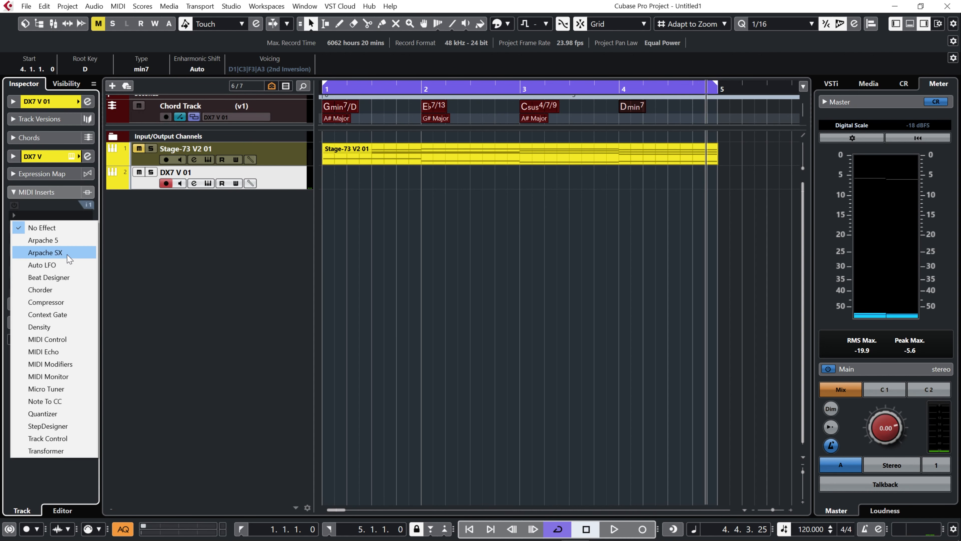
left_click(68, 253)
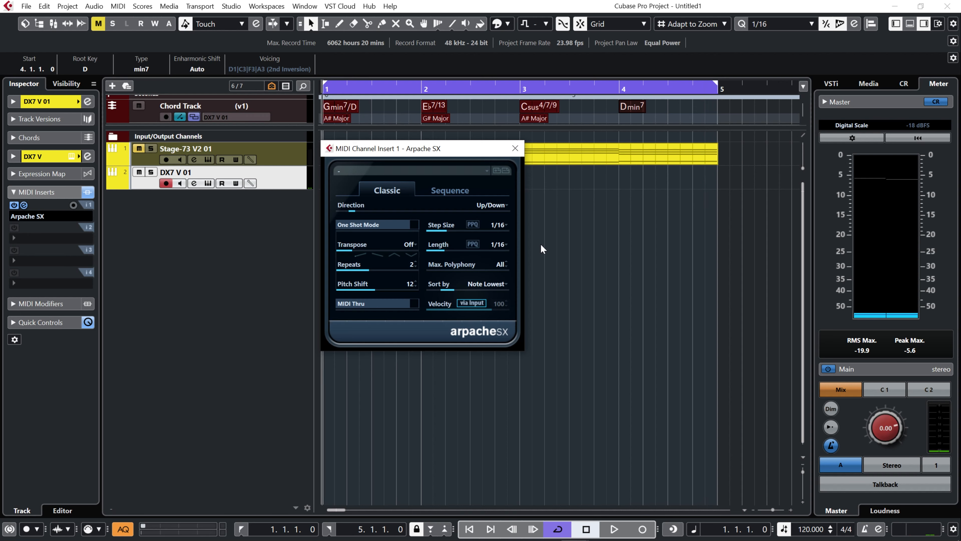
key("space")
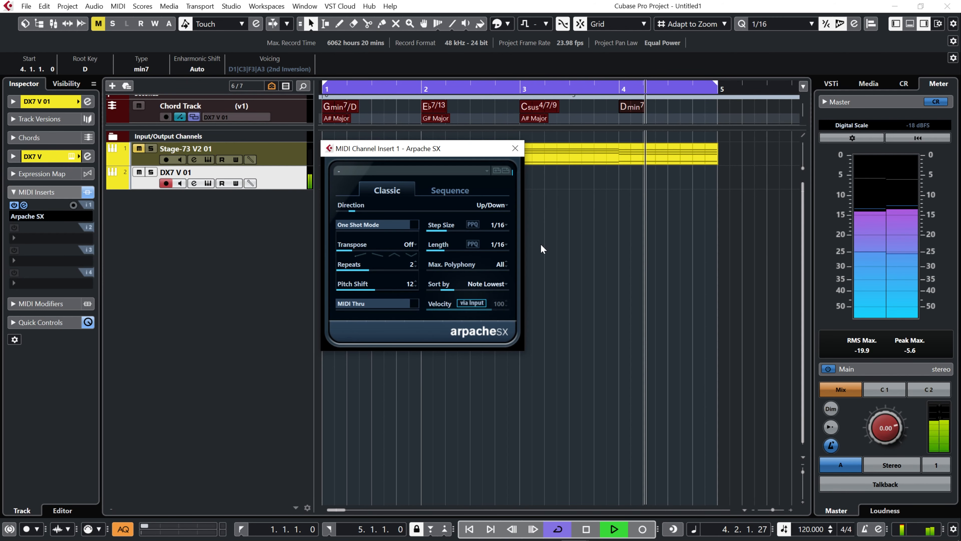
key("space")
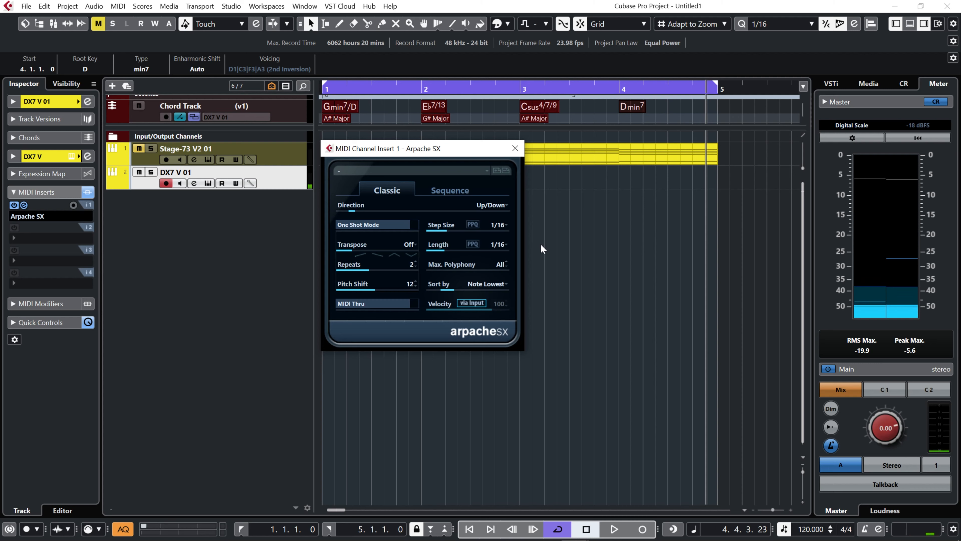
Load the Ballade Piano 1 preset from Arpache SX's Piano Sequences and start playback to hear it.
left_click(457, 170)
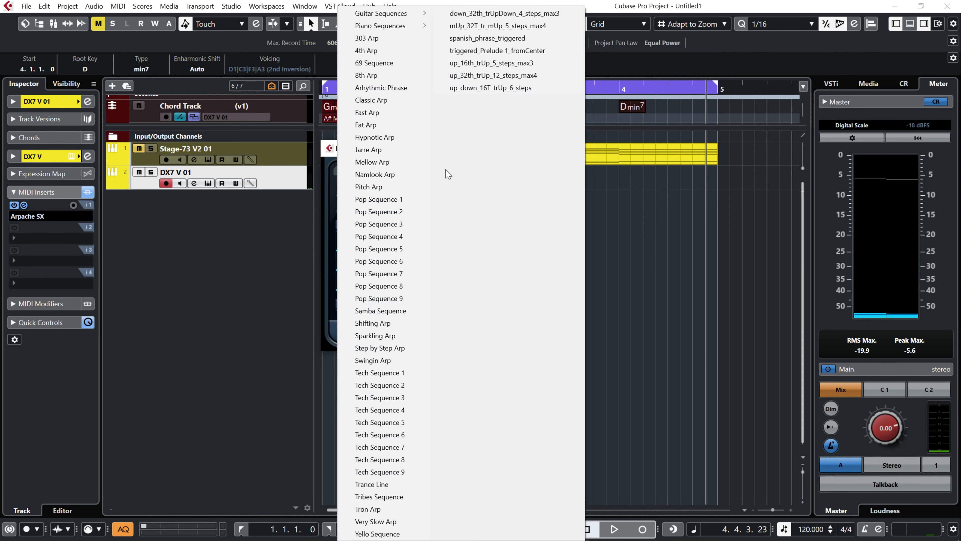
mouse_move(406, 30)
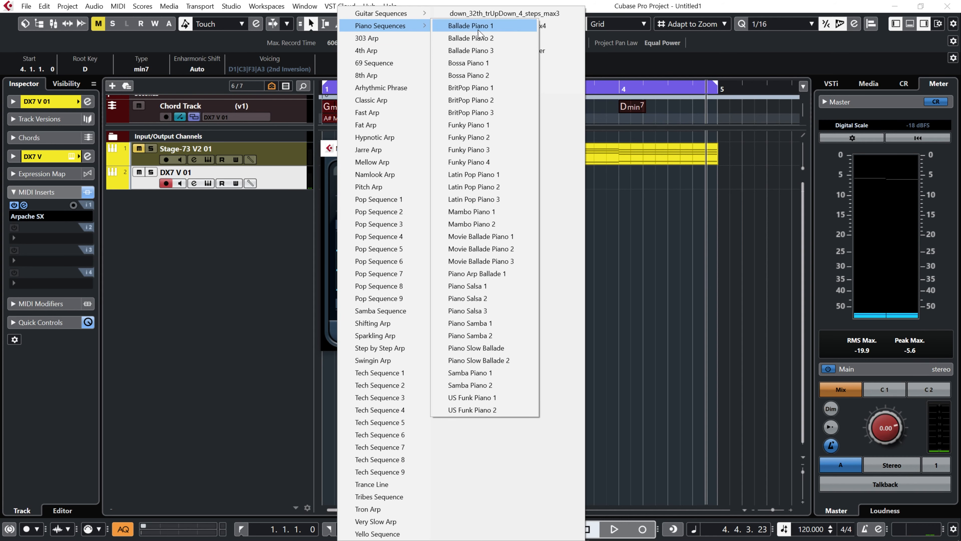
left_click(492, 26)
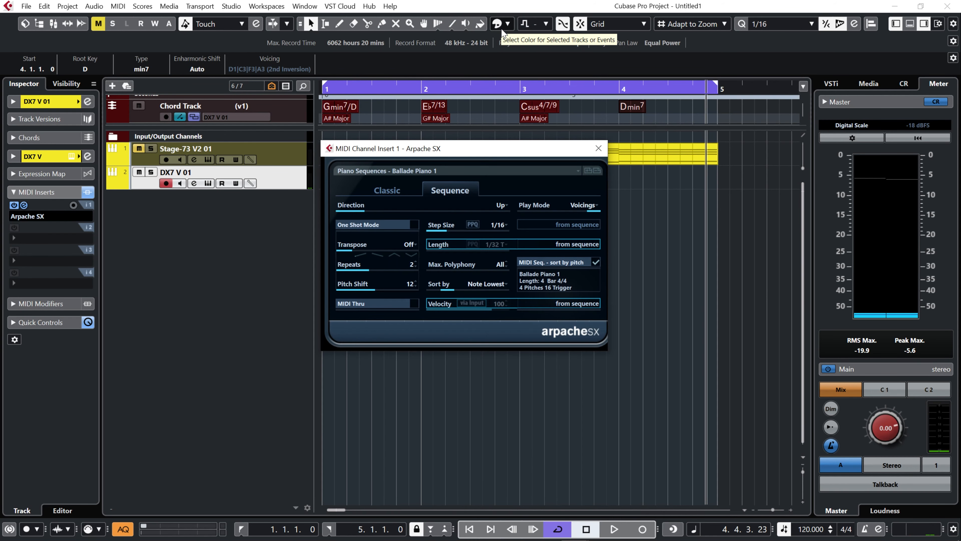
key("space")
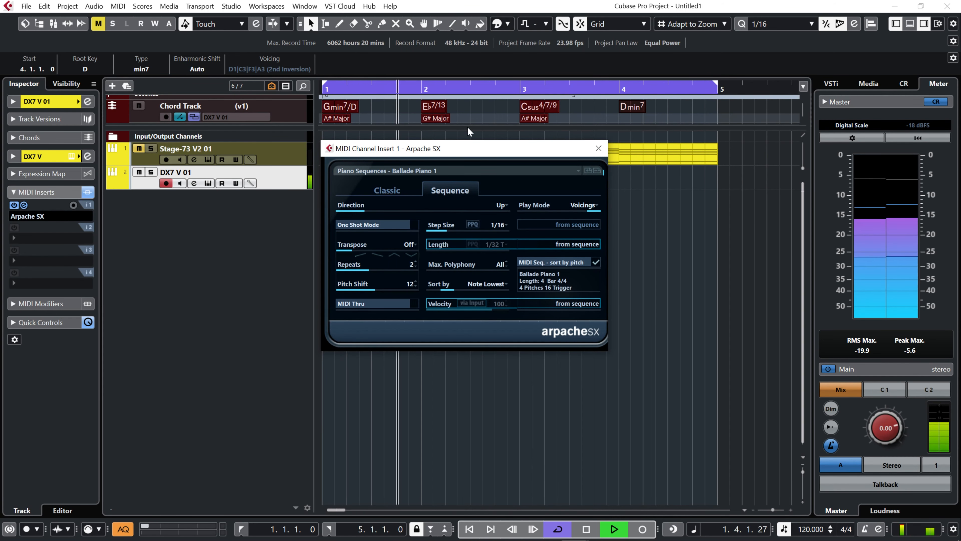
Audition the Piano Sequences presets BritPop Piano 1 and Funky Piano 1 in Arpache SX during playback.
left_click(386, 171)
mouse_move(410, 34)
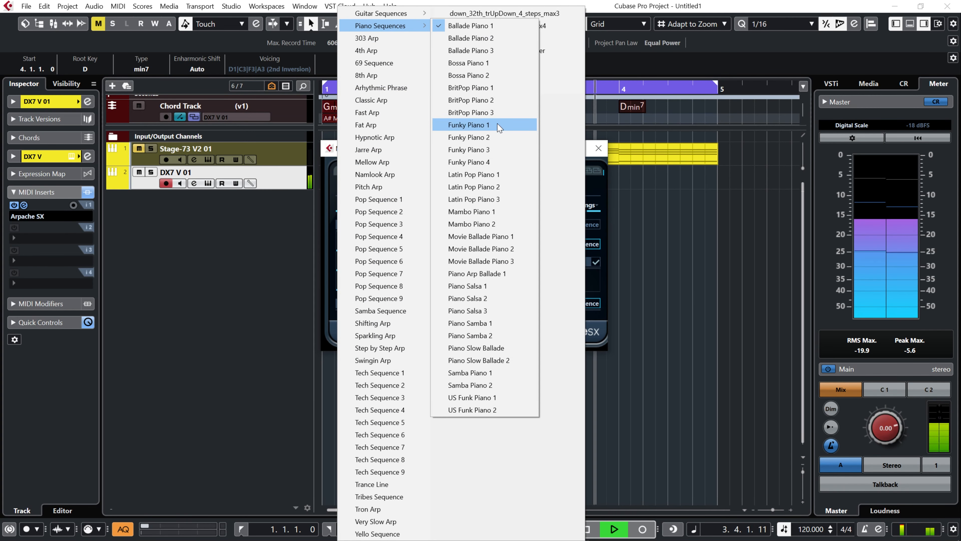
left_click(488, 88)
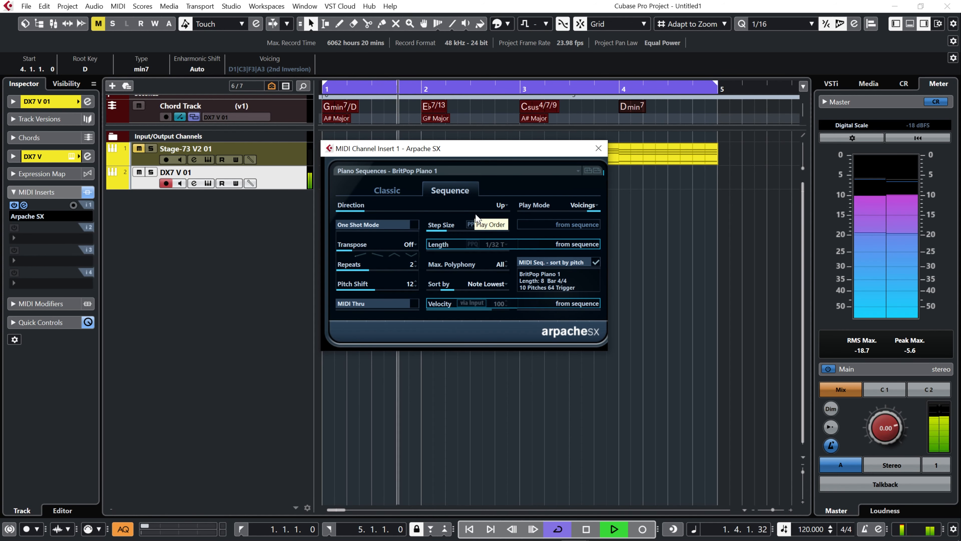
left_click(480, 172)
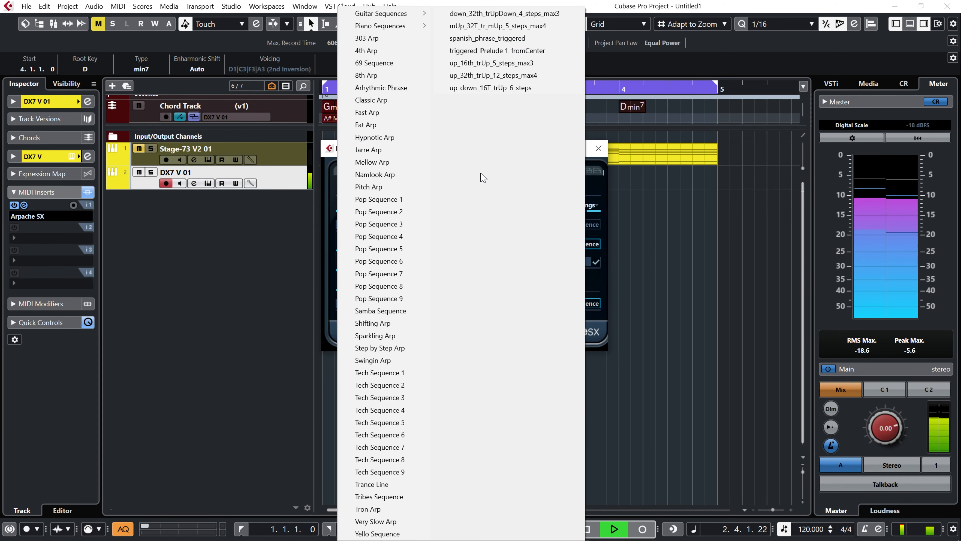
mouse_move(386, 25)
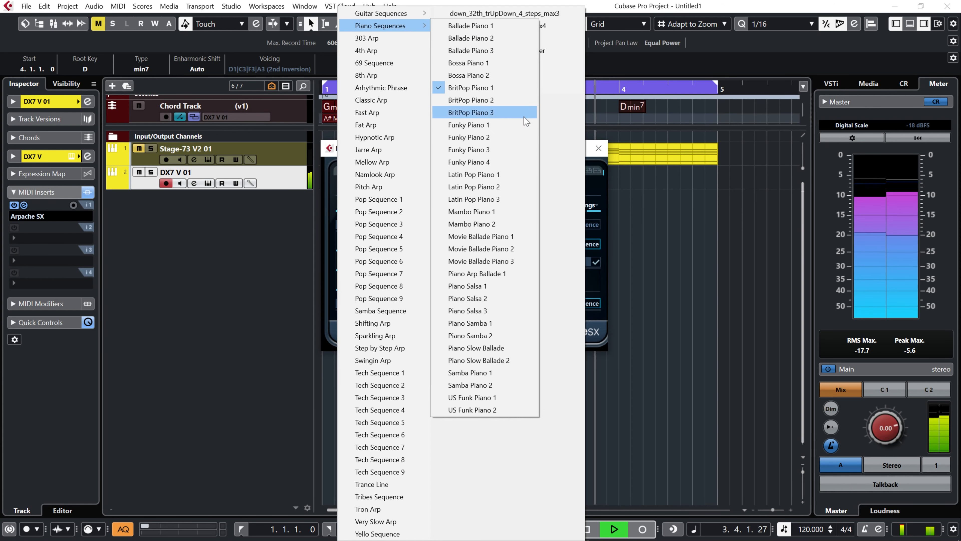
left_click(507, 124)
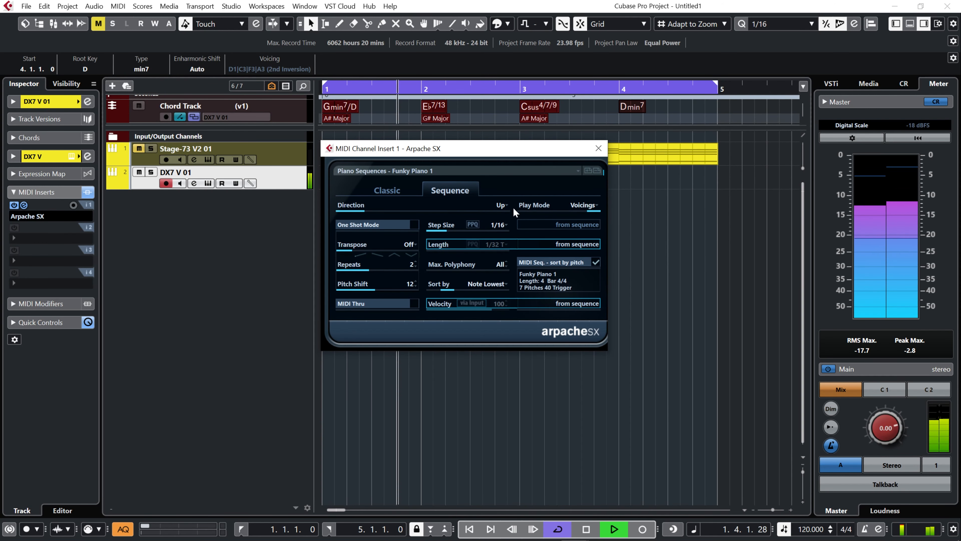
Load the Clean Rock Guitar 3 preset from Arpache SX's Guitar Sequences and play the progression from the start.
left_click(522, 170)
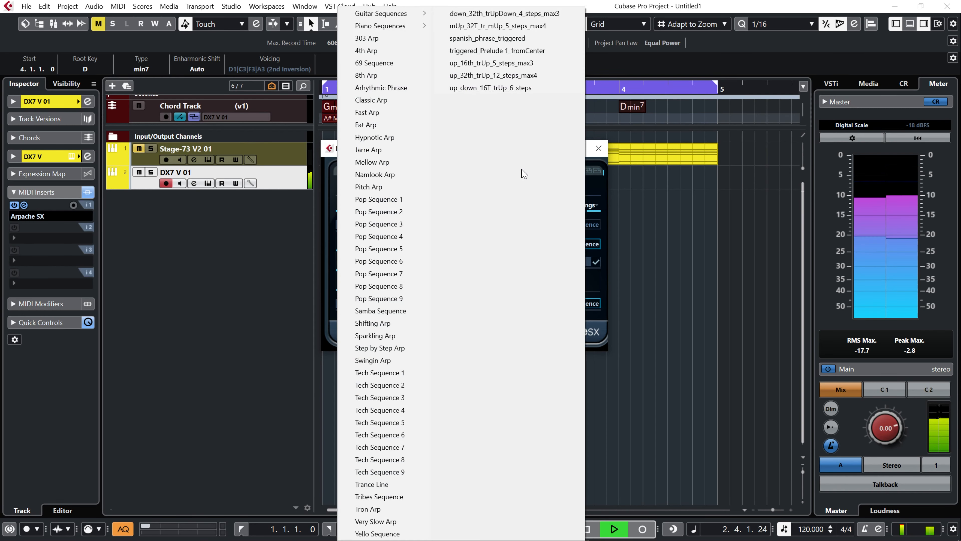
left_click(466, 169)
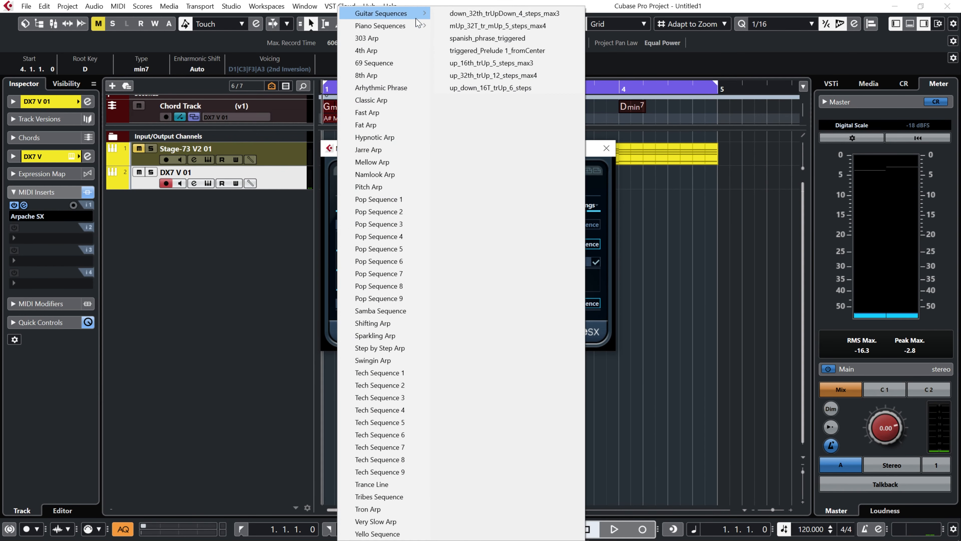
mouse_move(416, 19)
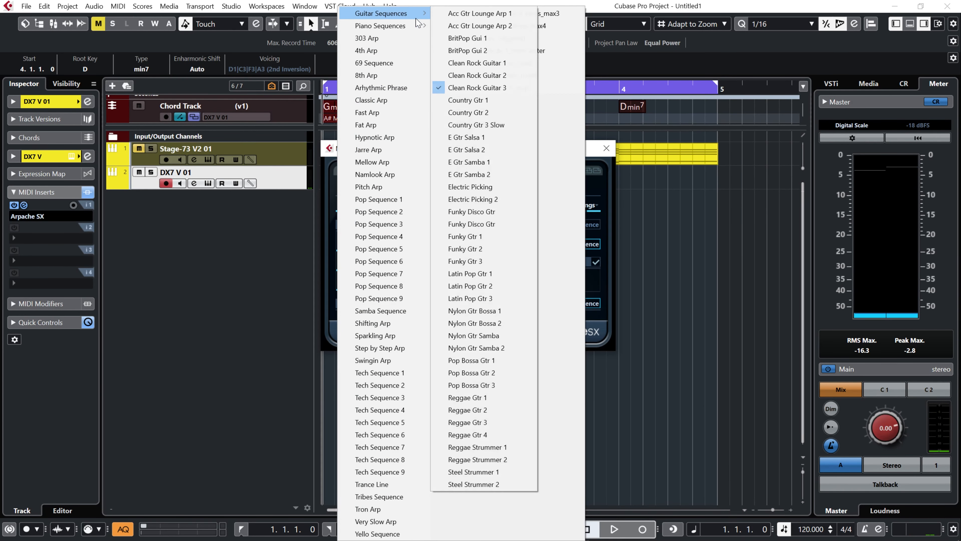
left_click(525, 88)
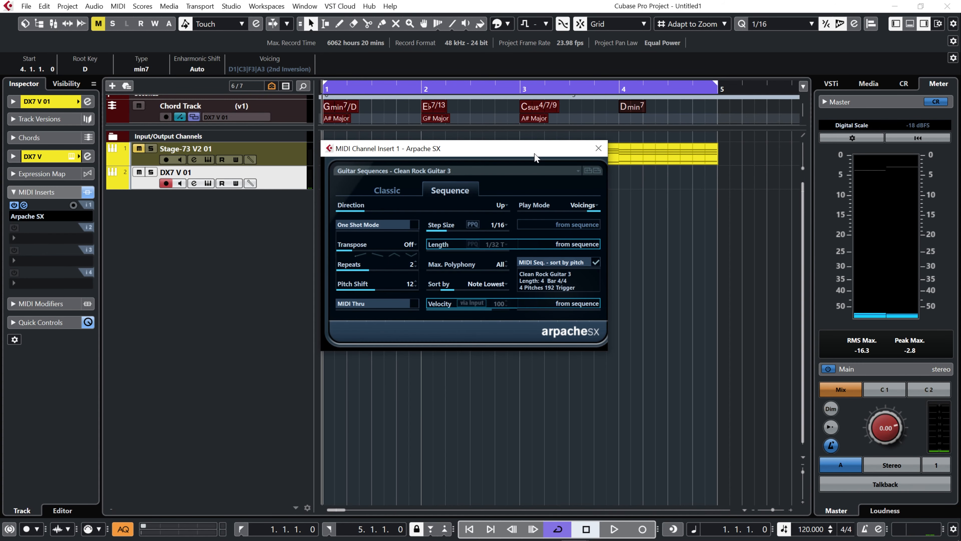
key("space")
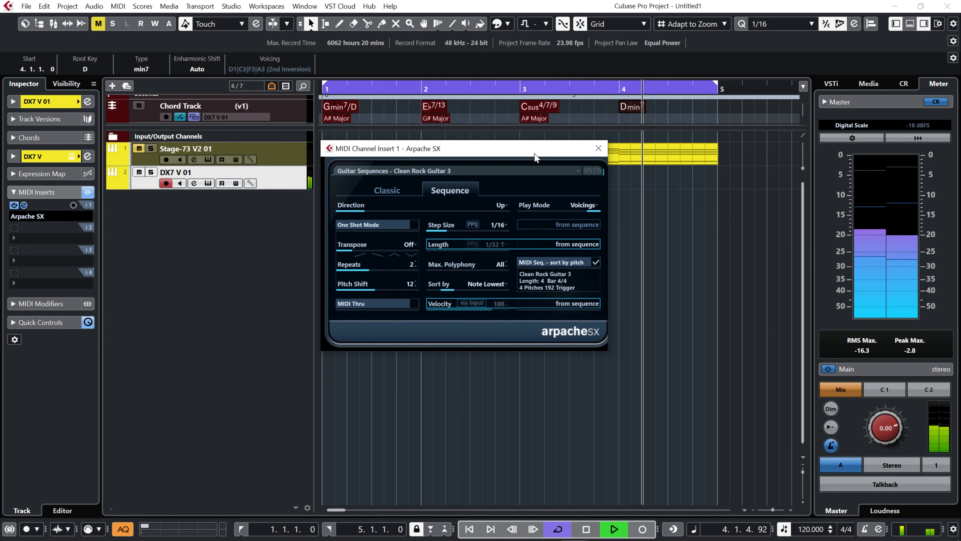
Stop playback, close Arpache SX and copy the four chord events from the chord track onto the DX7 V 01 track as MIDI parts.
key("space")
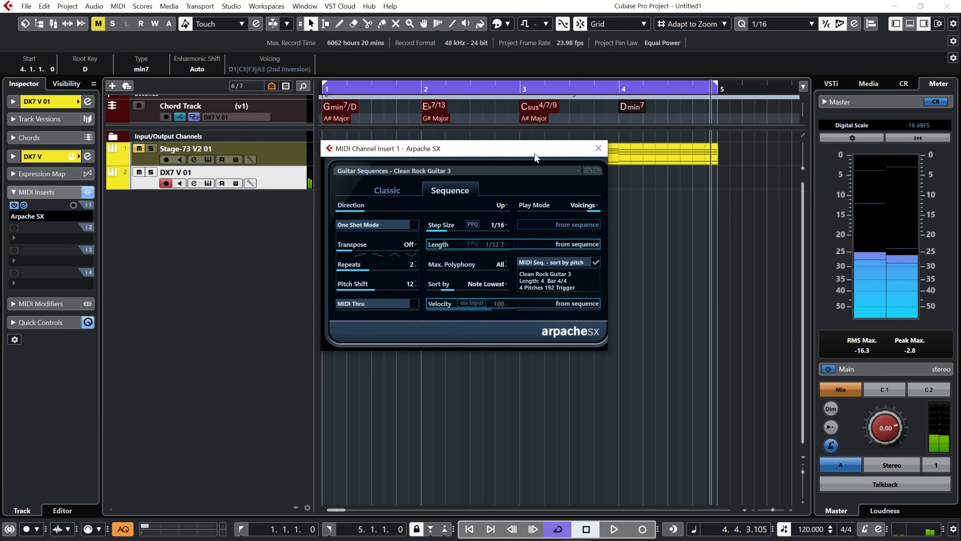
left_click(599, 148)
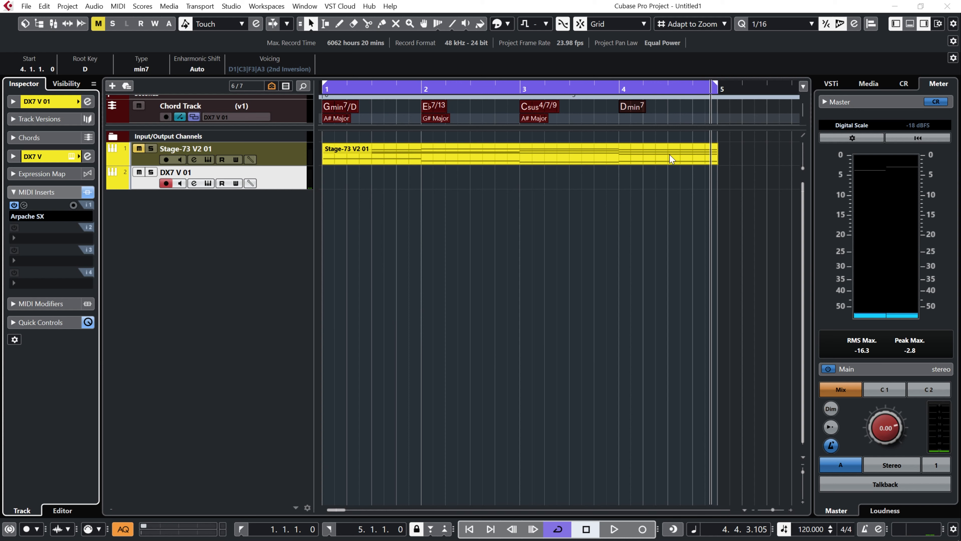
left_click(692, 106)
left_click(333, 113)
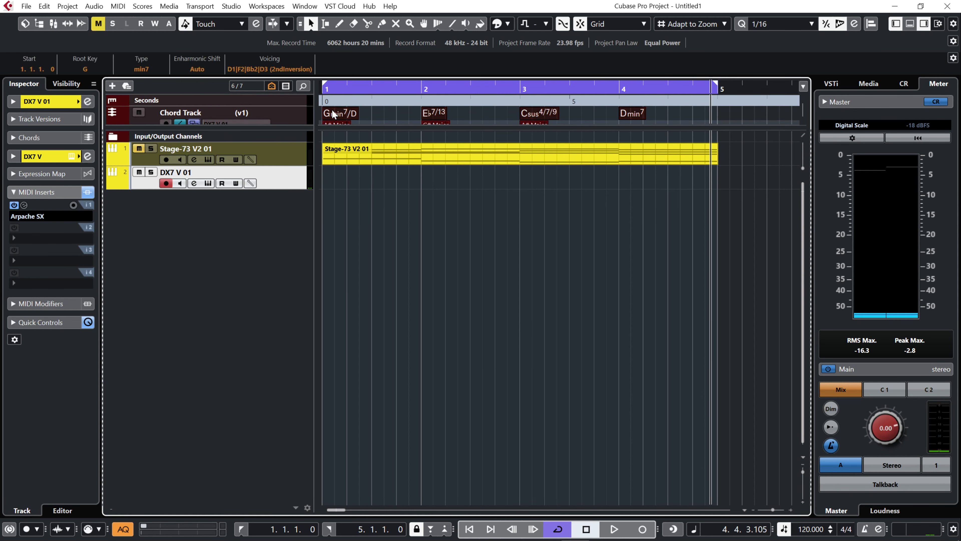
left_click_drag(332, 110, 328, 181)
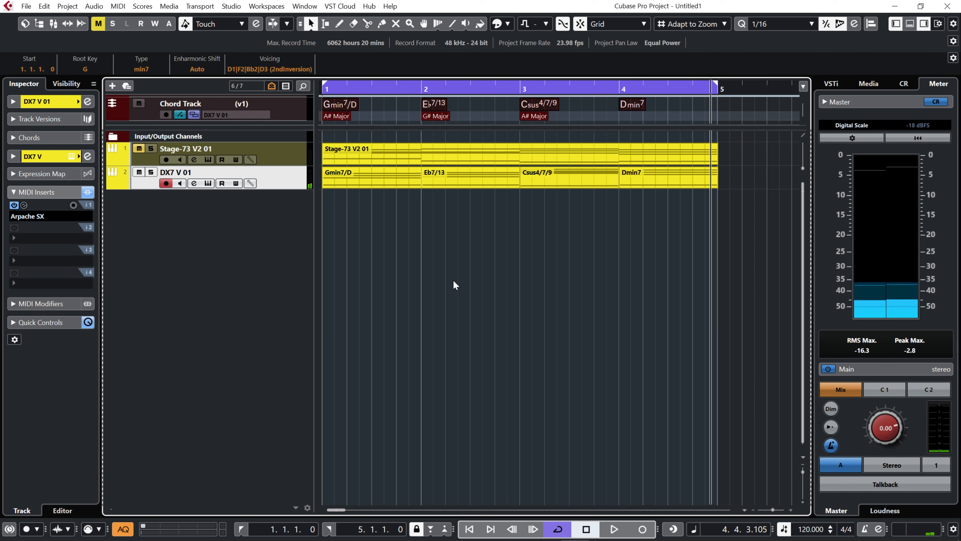
Mute the chord track and solo the DX7 V 01 track.
left_click(140, 103)
left_click(388, 221)
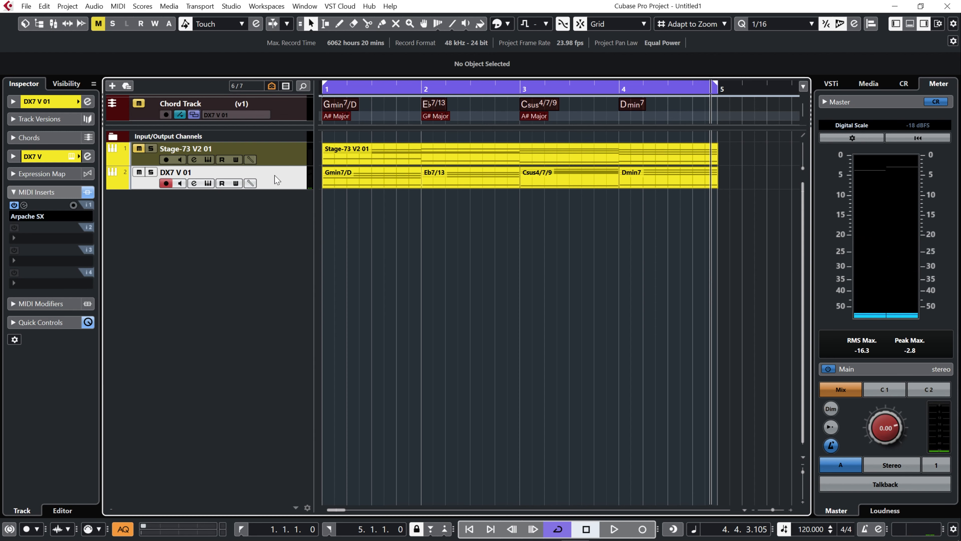
left_click(151, 173)
Merge the MIDI in the loop on the DX7 V 01 track with only Include Inserts enabled.
left_click(119, 7)
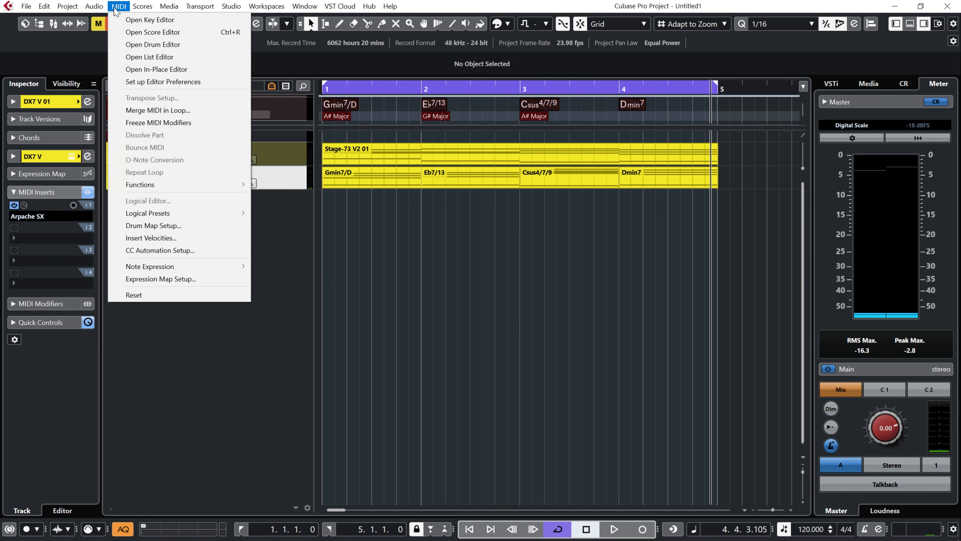
left_click(212, 110)
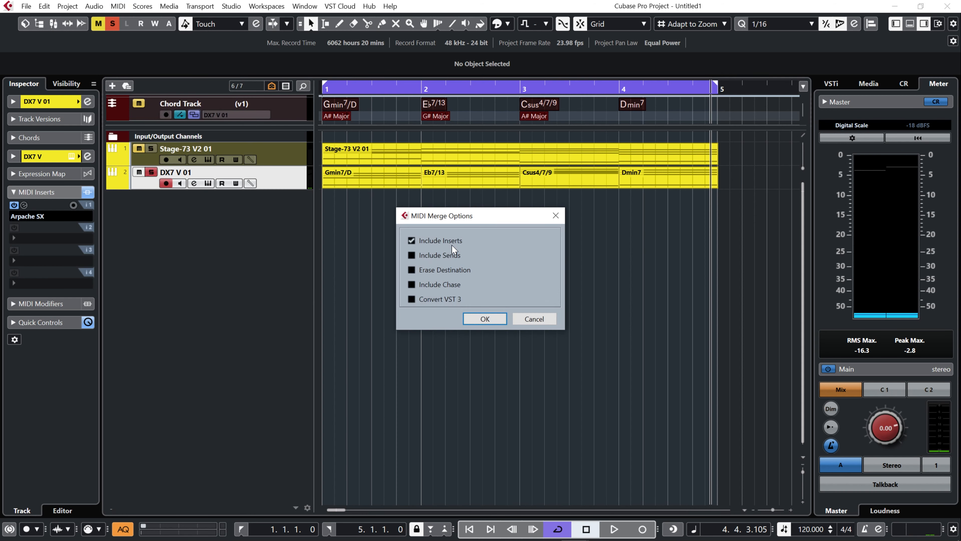
left_click(486, 320)
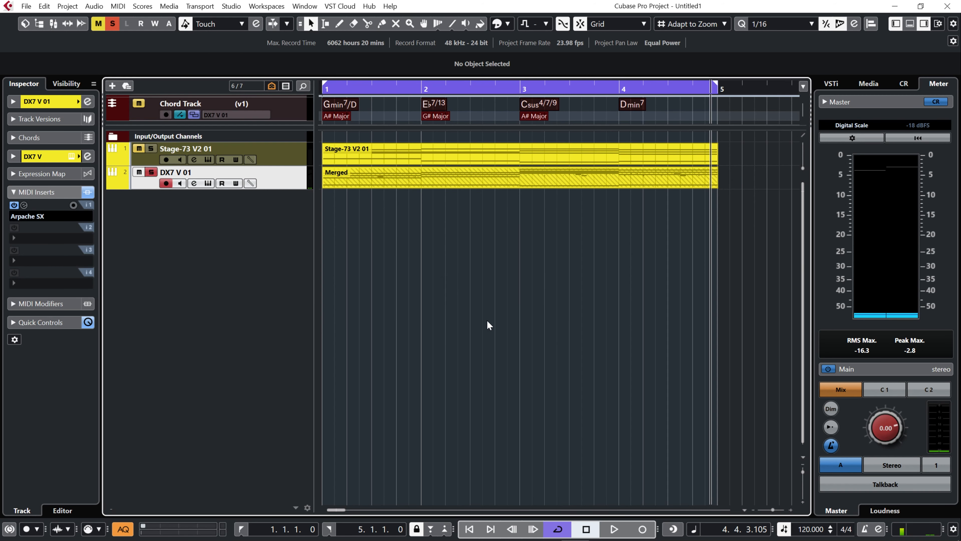
Keep the Merged part on the DX7 V 01 track in front and remove the chord parts it overlaps.
left_click(520, 187)
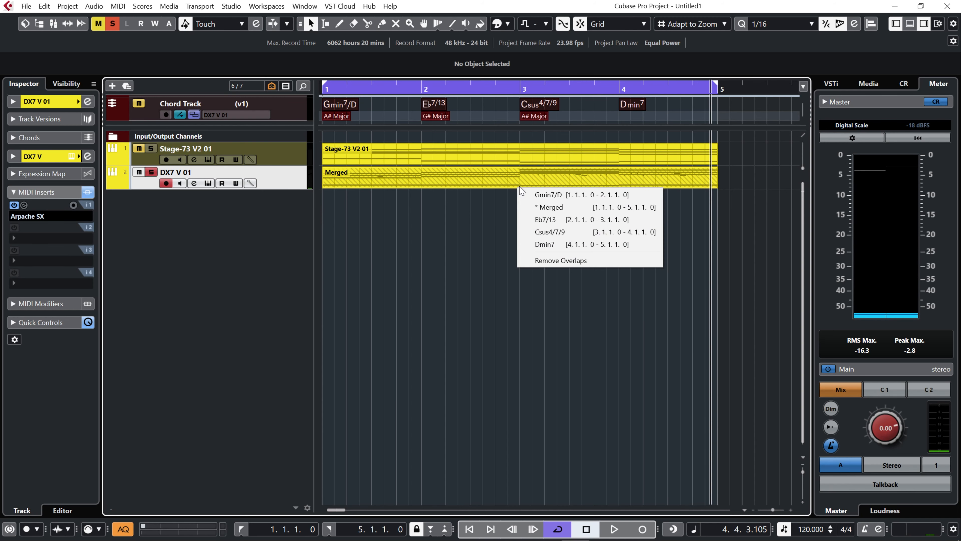
left_click(549, 207)
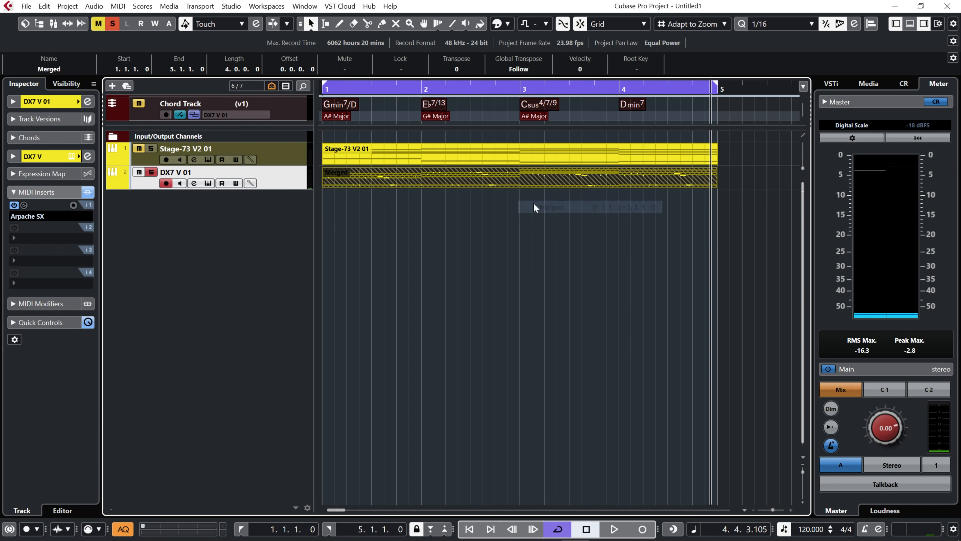
left_click(521, 187)
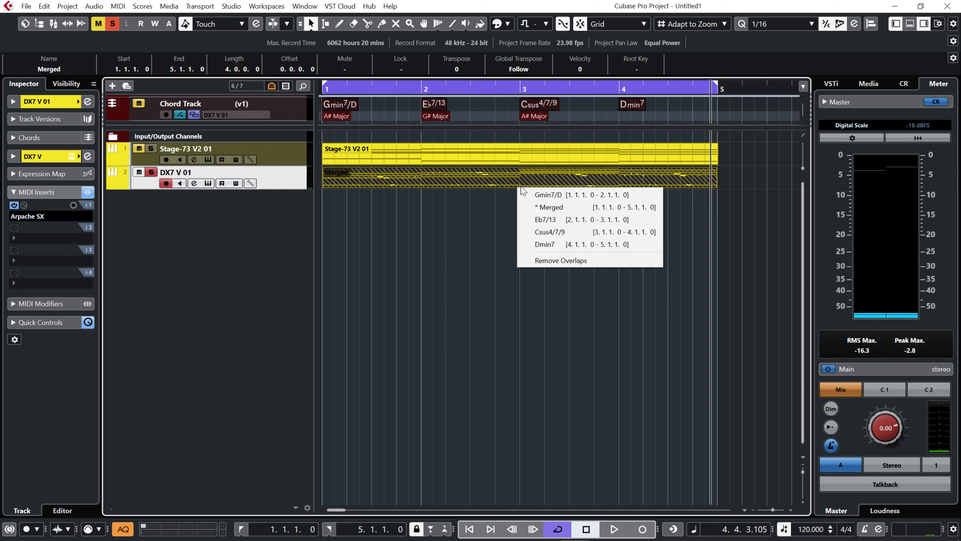
left_click(534, 261)
left_click(515, 238)
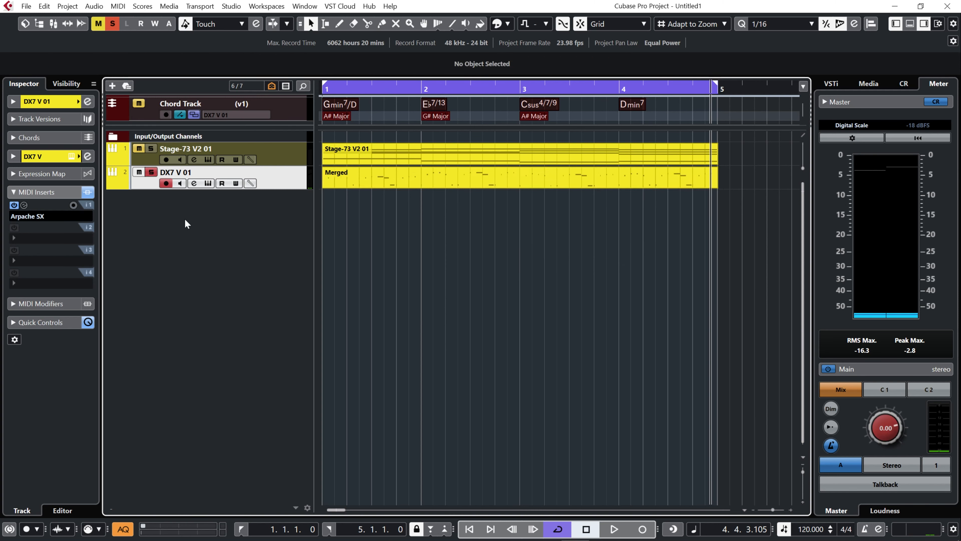
Bypass Arpache SX on the DX7 V 01 track, return to bar 1 and open the Merged part in an enlarged Key Editor.
left_click(14, 205)
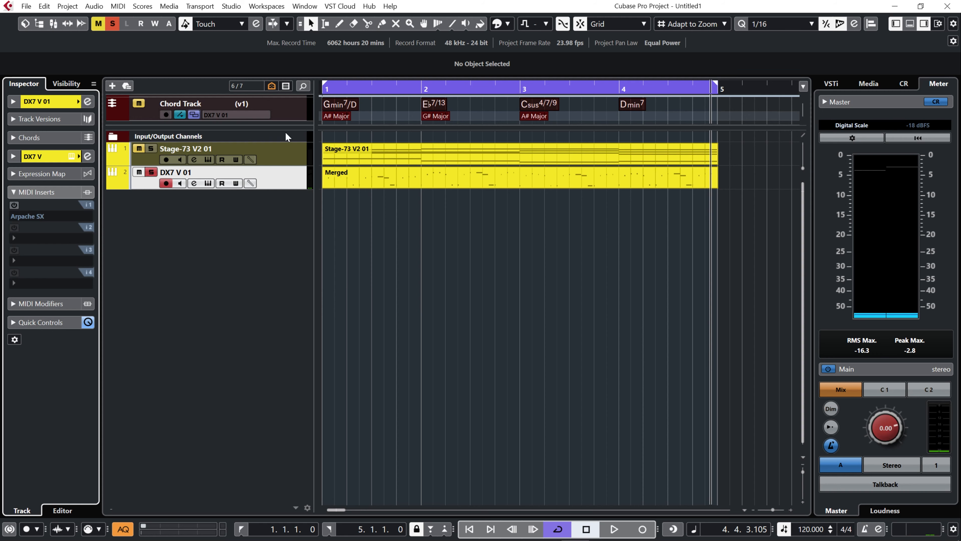
left_click(326, 87)
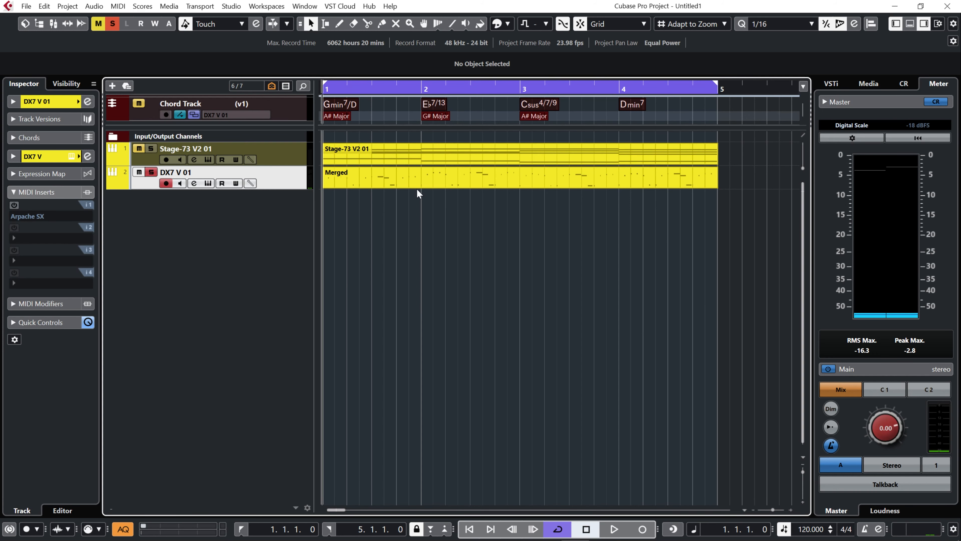
left_click(419, 176)
double_click(419, 177)
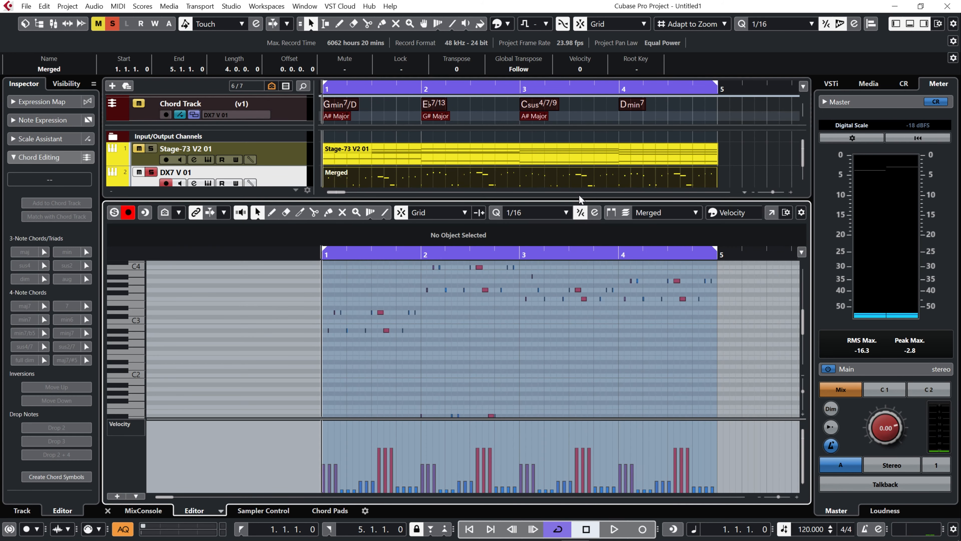
left_click_drag(579, 197, 579, 161)
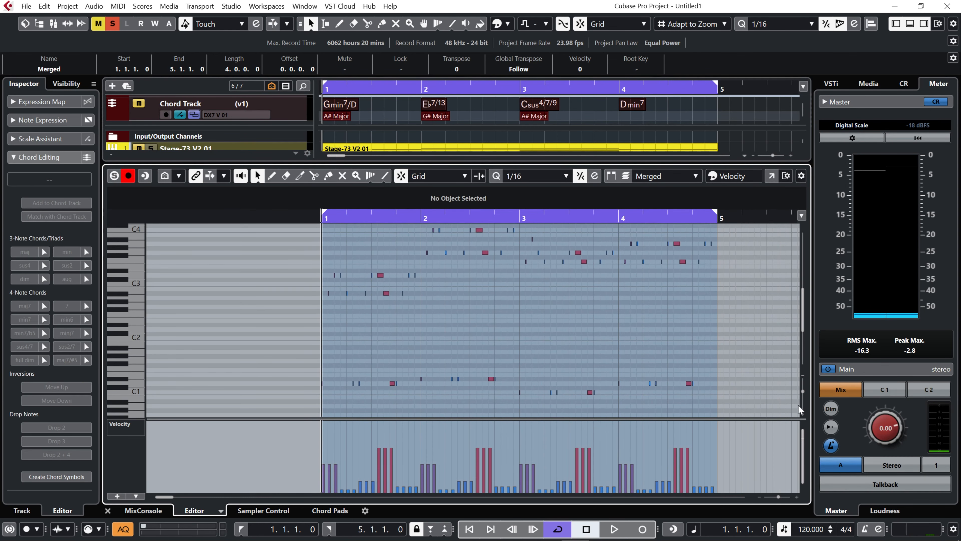
left_click_drag(802, 389, 799, 382)
Audition the merged DX7 V arpeggio on its own and together with the Stage-73 V2 01 part.
key("space")
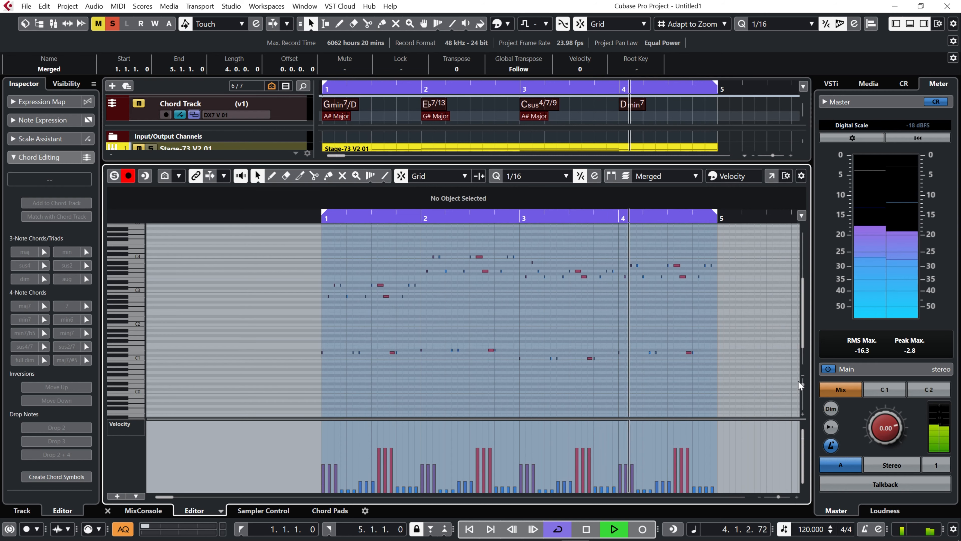
key("space")
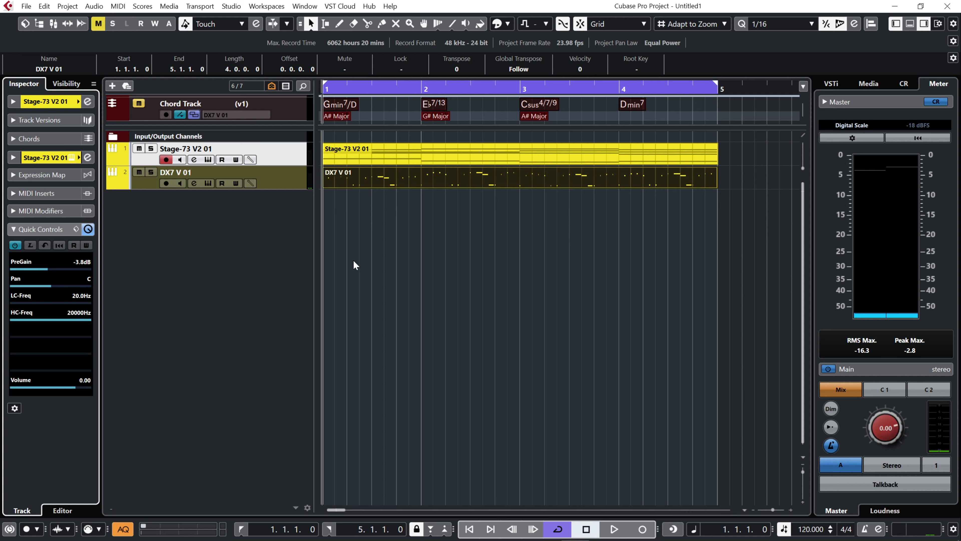
key("space")
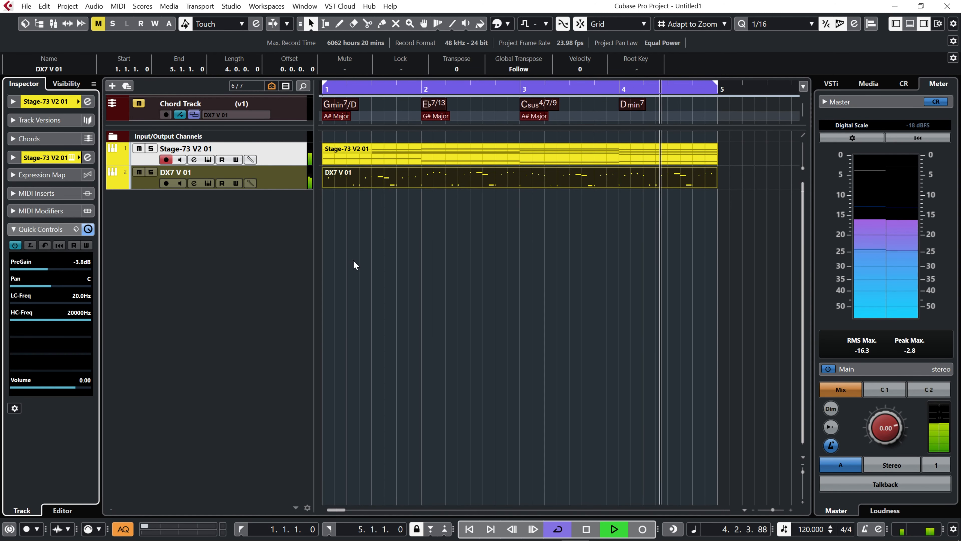
key("space")
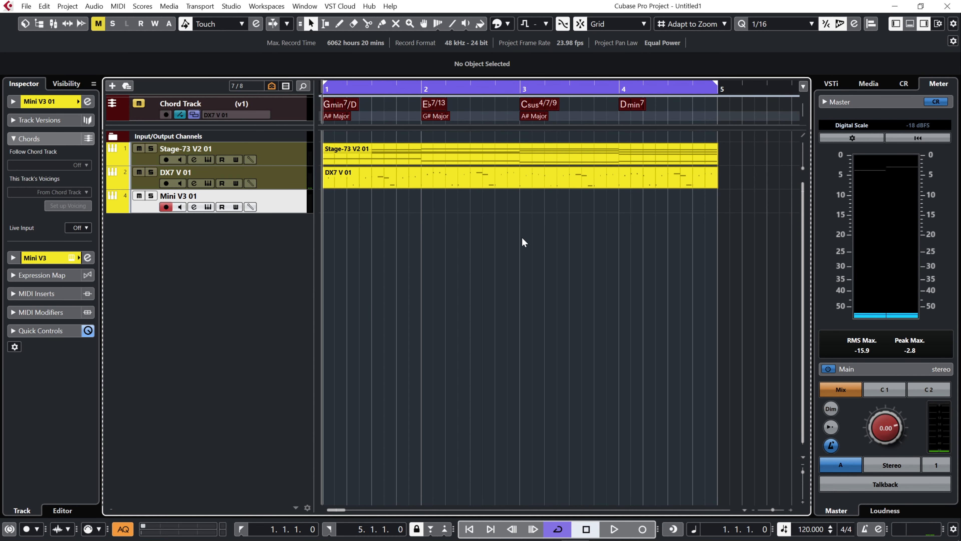
Set the Live Input of the Mini V3 01 track to Chords so that played notes follow the chord track.
left_click(208, 207)
left_click(12, 139)
left_click(10, 140)
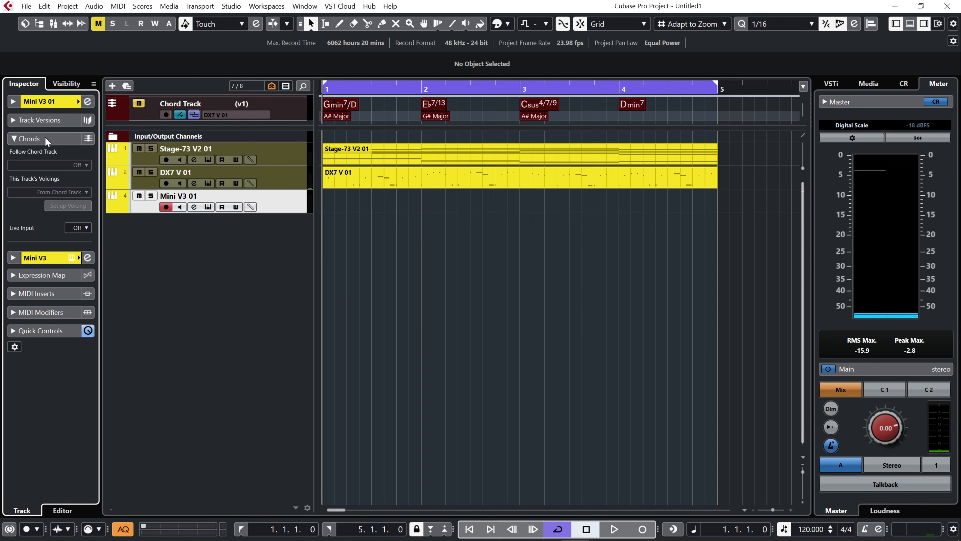
left_click(15, 347)
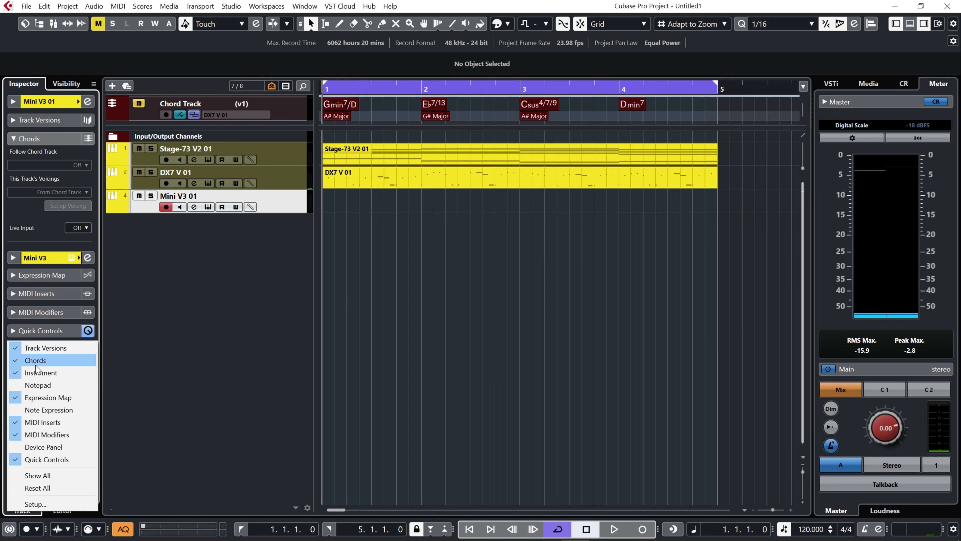
left_click(190, 350)
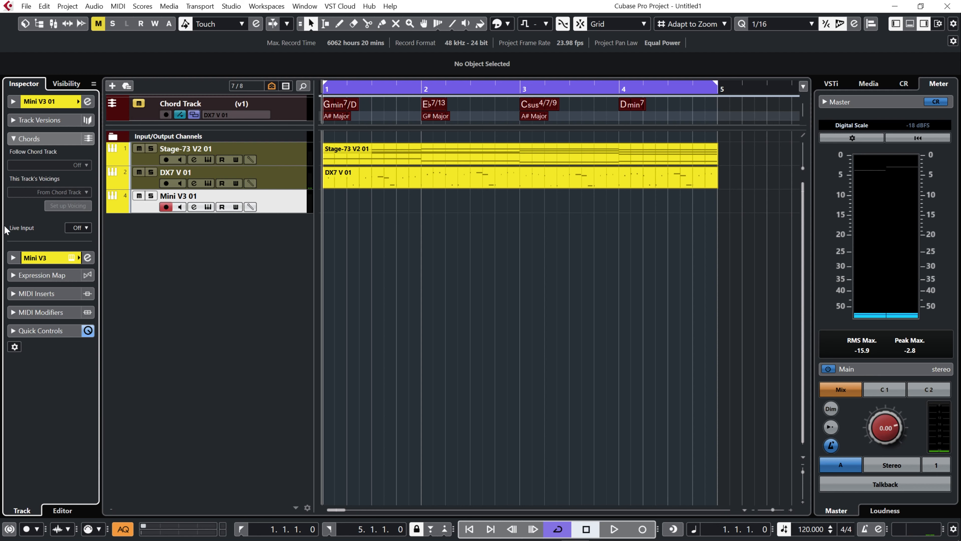
left_click(86, 228)
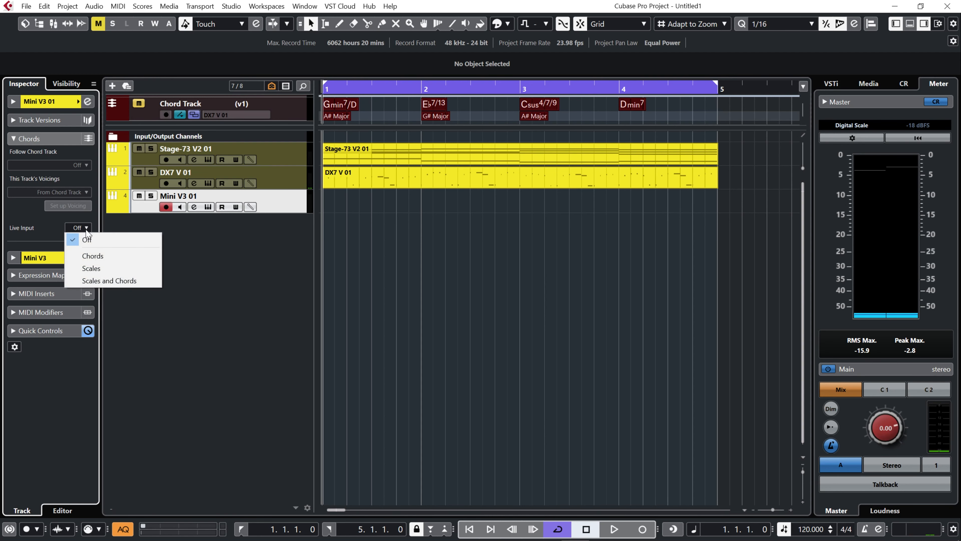
left_click(93, 258)
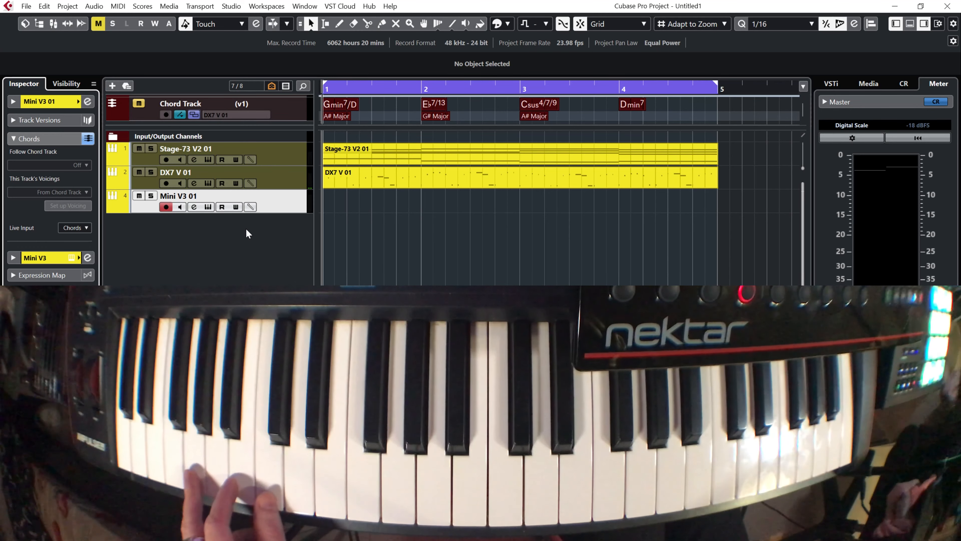
Record a four-bar bass line on the Mini V3 01 track and open the take in the Key Editor with its notes enlarged.
key("KP_Multiply")
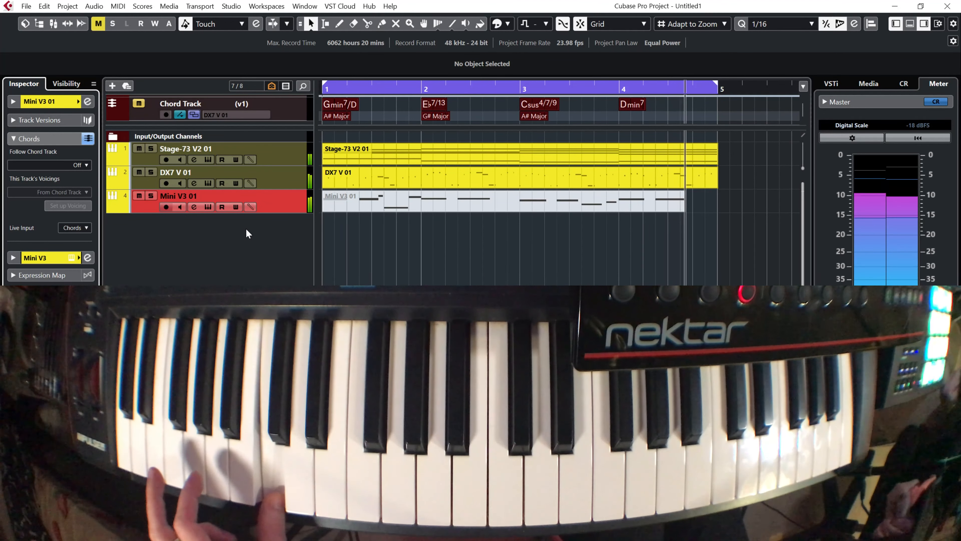
key("space")
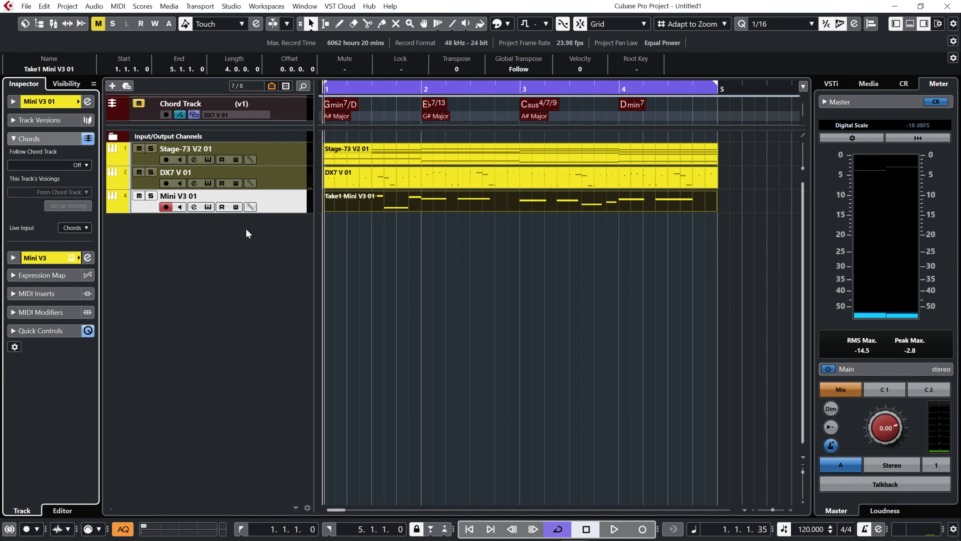
double_click(439, 196)
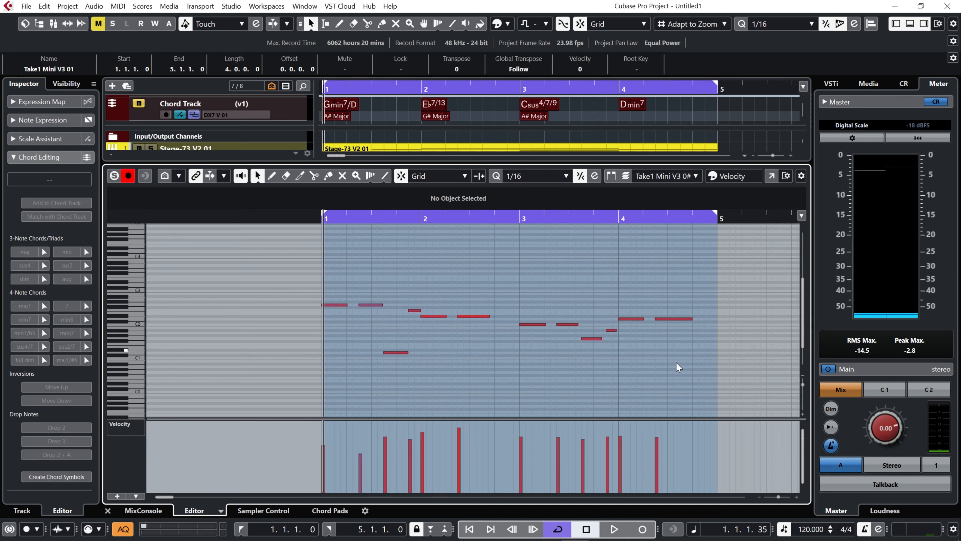
left_click_drag(804, 383, 804, 398)
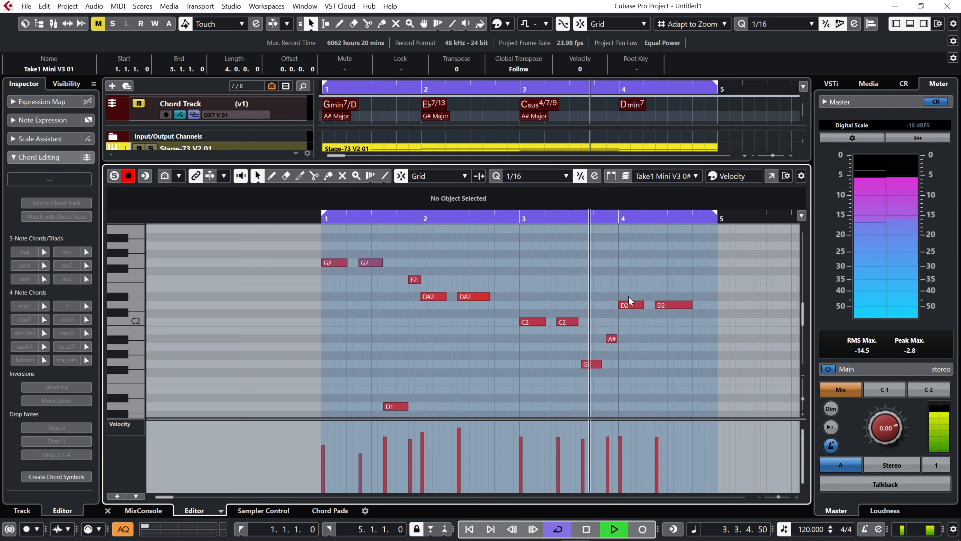
Stop playback, shorten the F2 bass note at the end of bar 1 to 0.0.1.81 and replay the passage into bar 2.
key("space")
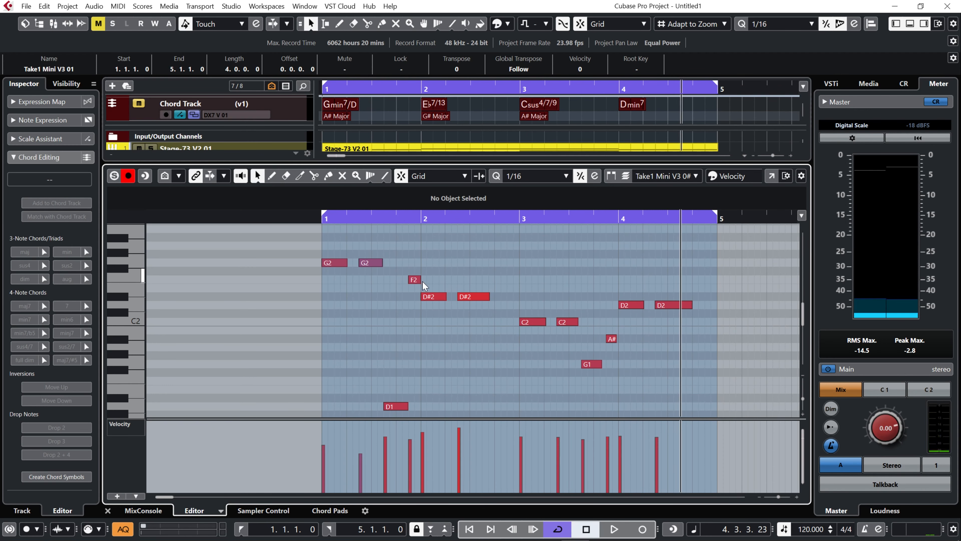
left_click_drag(420, 282, 417, 281)
left_click(390, 221)
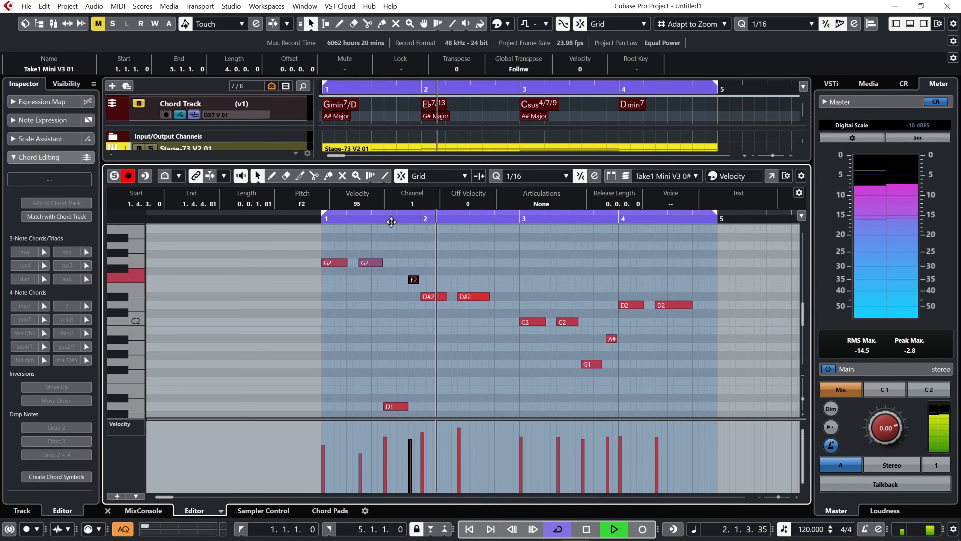
key("space")
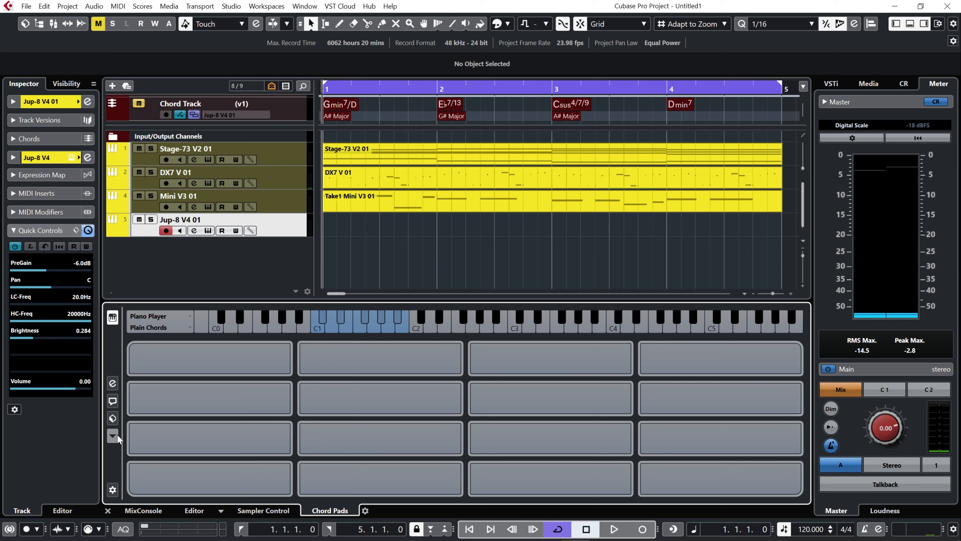
Assign the chord pads from the chord track for the Jup-8 V4 01 track and open the advanced settings of Jup-8 V.
right_click(116, 436)
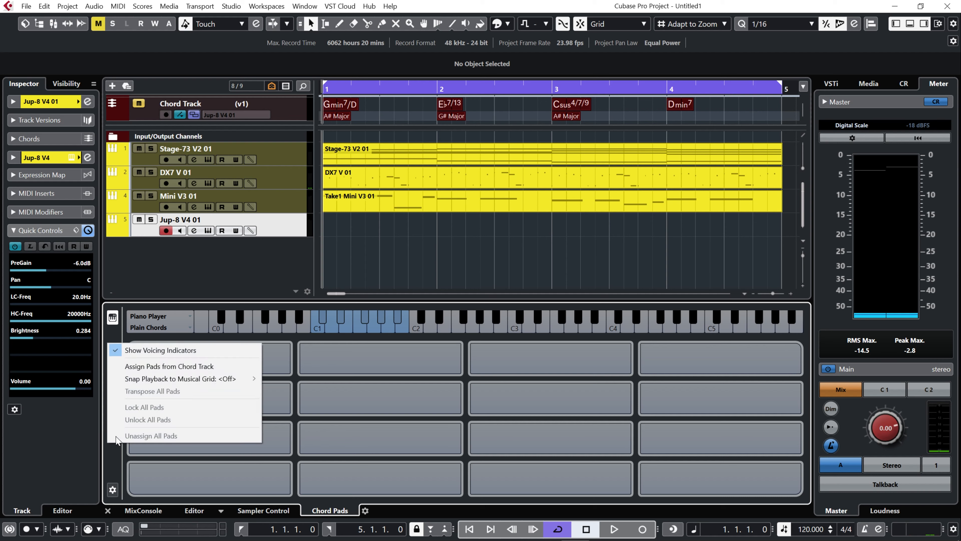
left_click(155, 367)
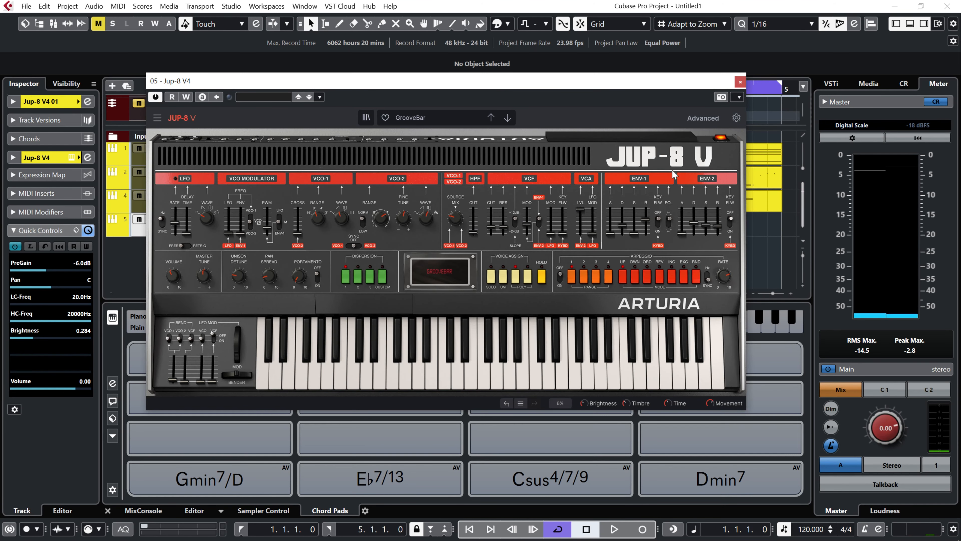
left_click(703, 117)
left_click(186, 179)
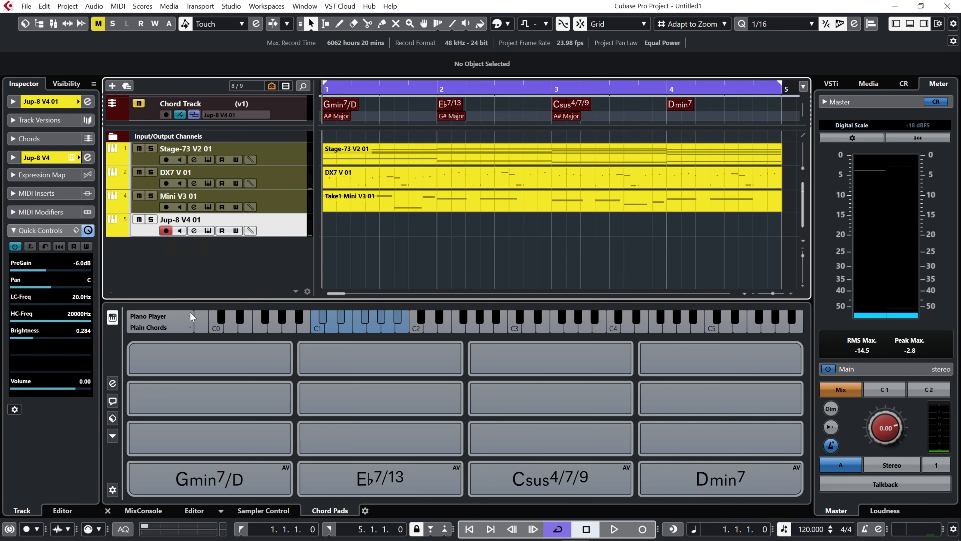
Switch the chord pads to Guitar Player and record a four-bar chord part on the Jup-8 V4 01 track.
left_click(184, 317)
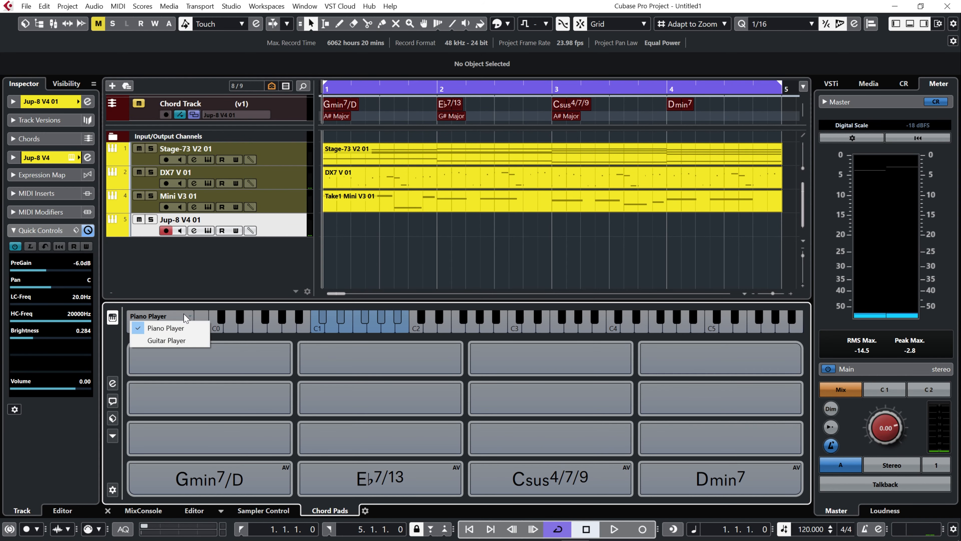
left_click(184, 316)
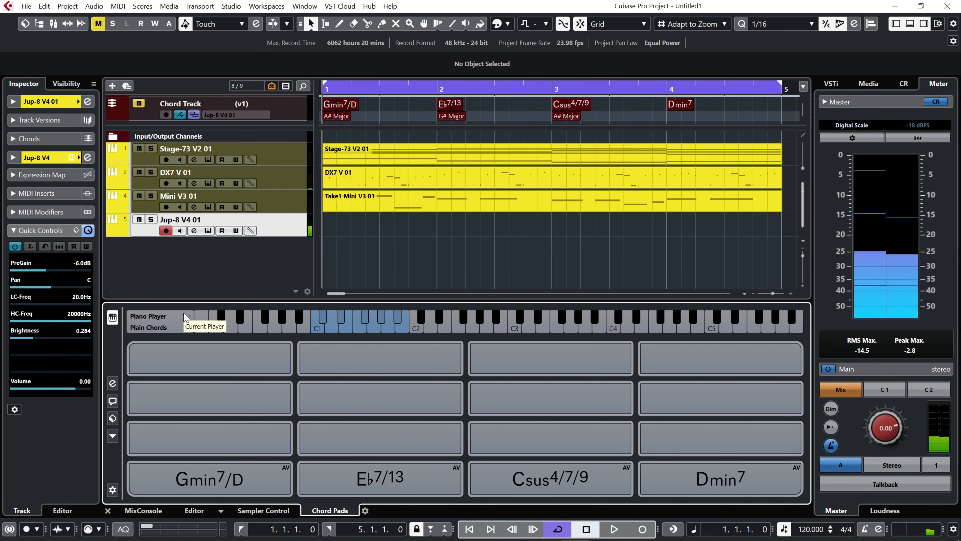
left_click(184, 314)
left_click(179, 337)
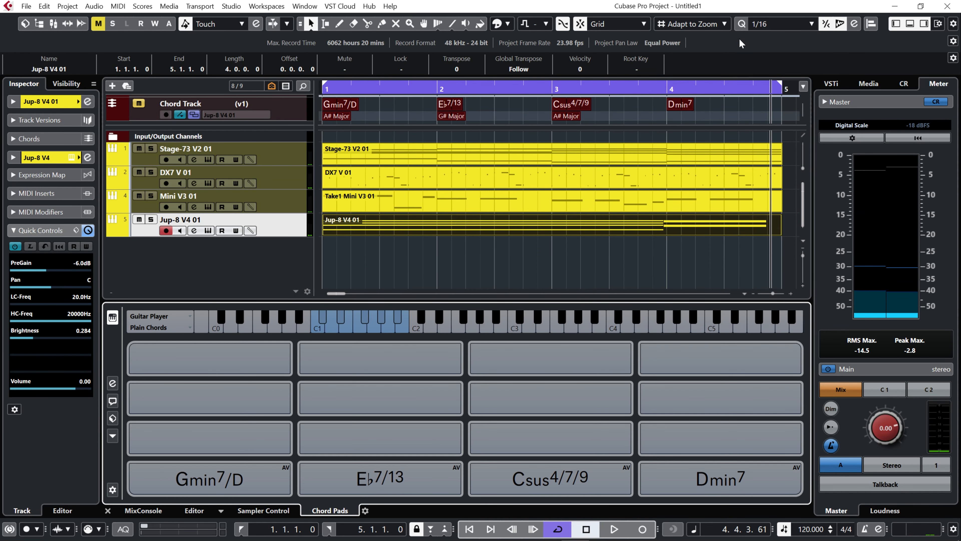
Quantize the recorded Jup-8 V4 01 part with the 1/16 preset and open it in an enlarged Key Editor.
left_click(742, 25)
double_click(718, 223)
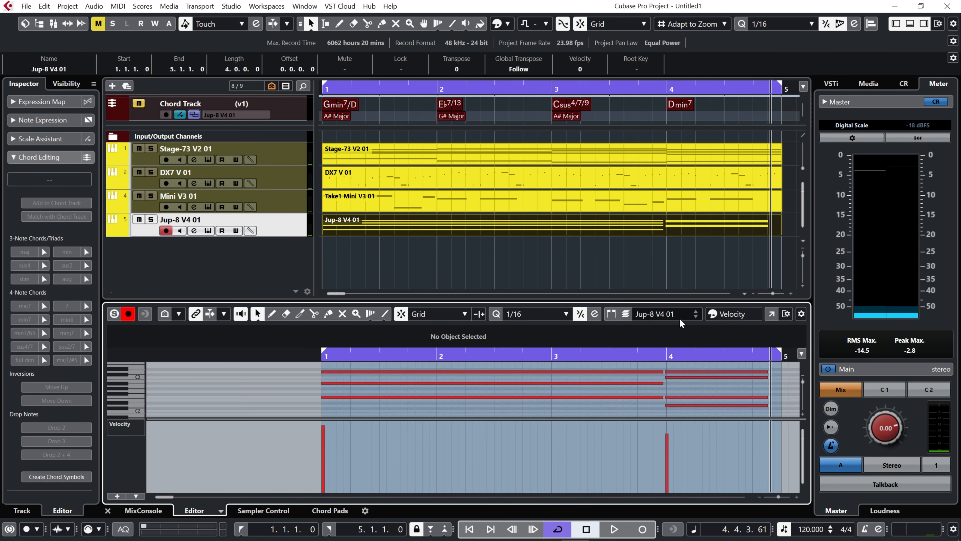
left_click_drag(722, 289, 753, 164)
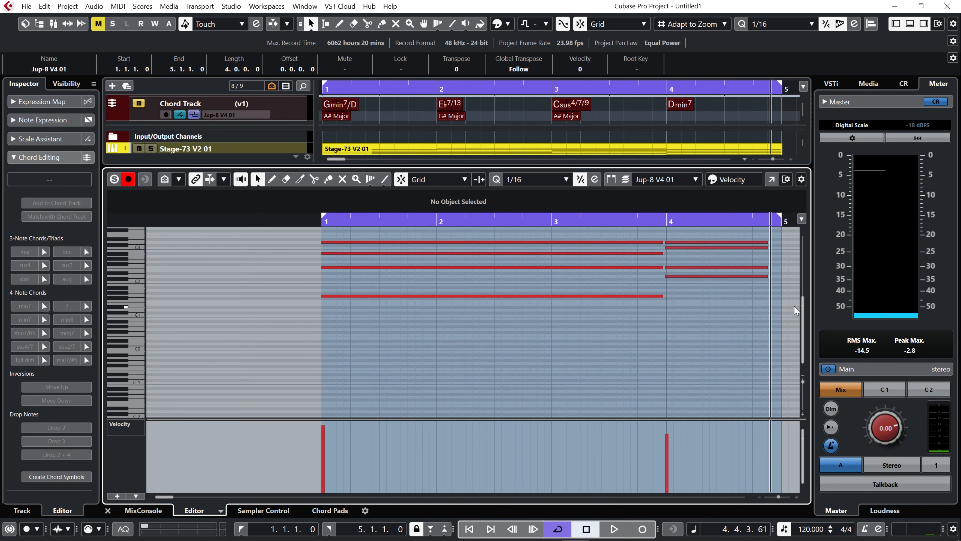
scroll(794, 306, "up", 3)
Move the Dmin7 chord notes to start at 4.1.1.0 and extend them to the end of bar 4 at 5.1.1.0.
left_click_drag(705, 270, 704, 270)
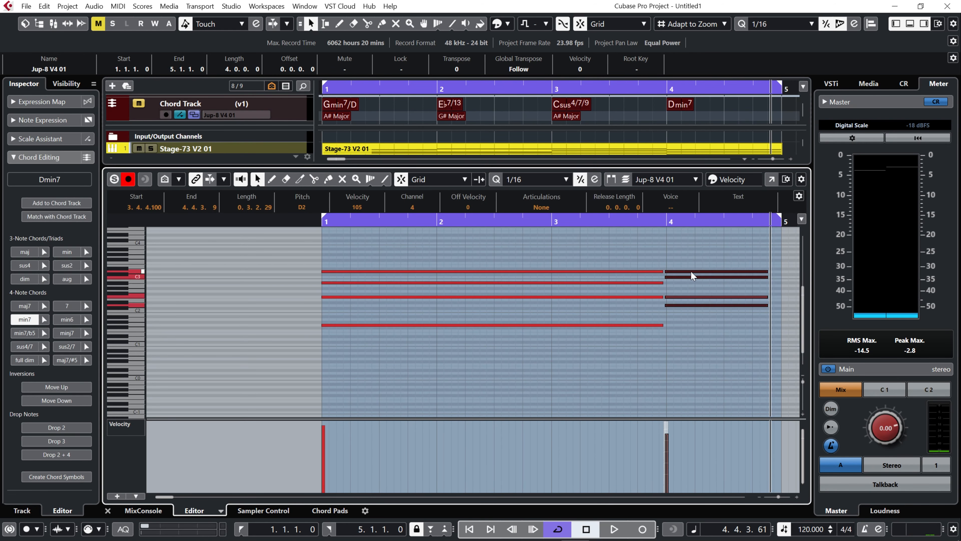
key("l")
key("h")
key("h")
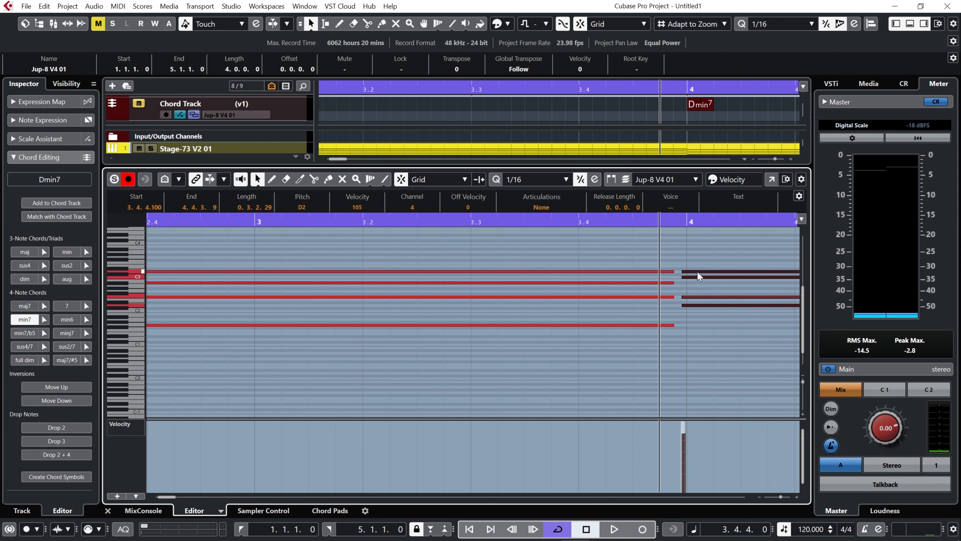
left_click_drag(701, 271, 699, 271)
mouse_move(703, 221)
left_mouse_down()
mouse_move(706, 201)
mouse_move(709, 212)
left_mouse_up()
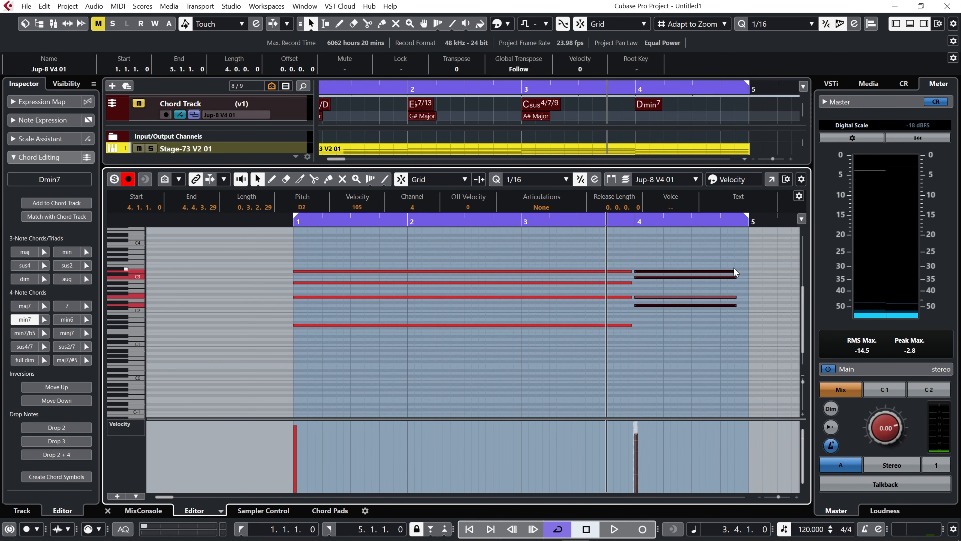
left_click_drag(734, 268, 749, 271)
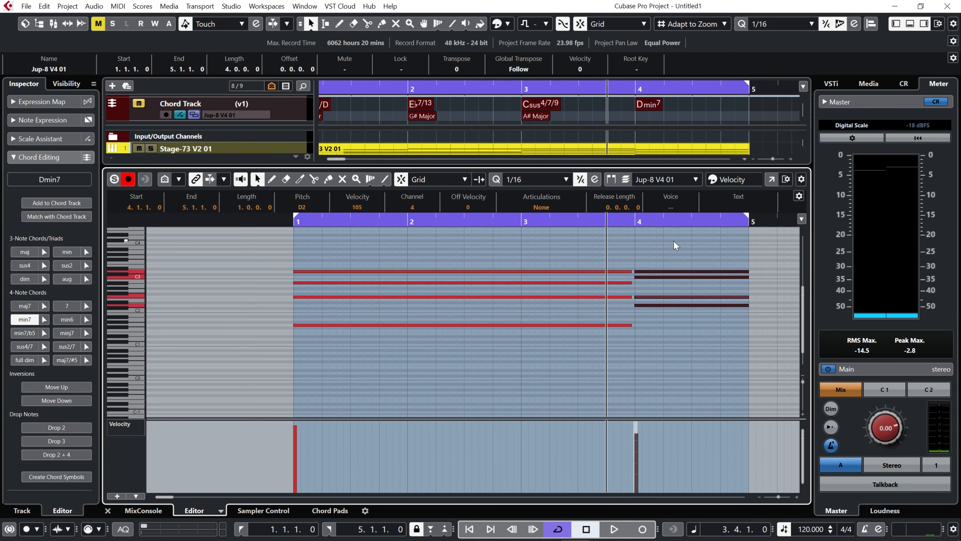
Close the Key Editor and play back the four-bar loop with all four instrument tracks.
left_click(910, 24)
key("space")
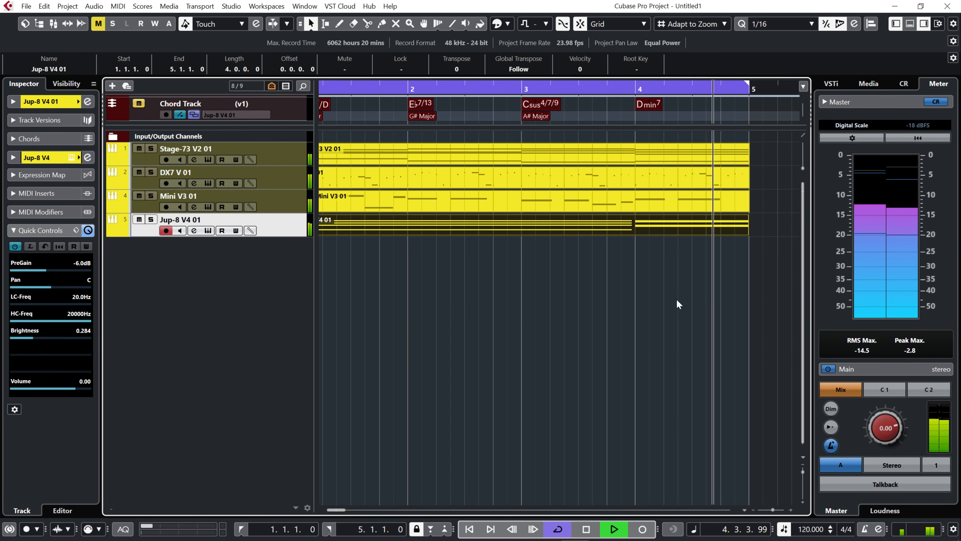
left_click(405, 444)
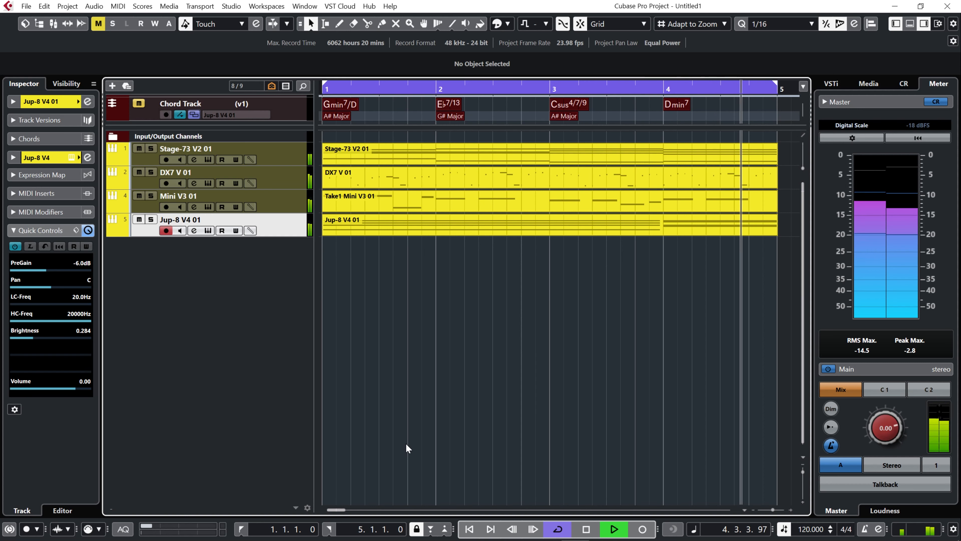
key("space")
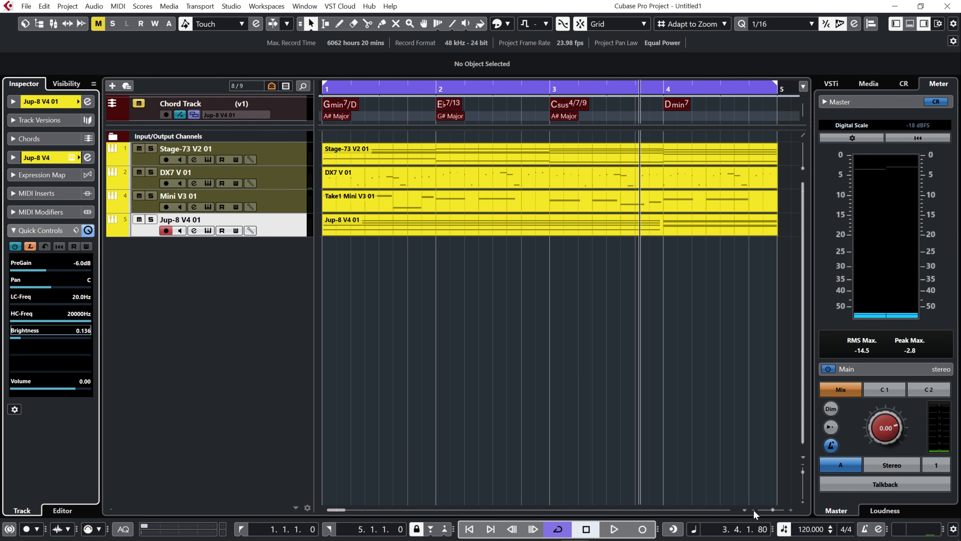
Duplicate the parts of all four instrument tracks into bars 5 to 8.
left_click(754, 509)
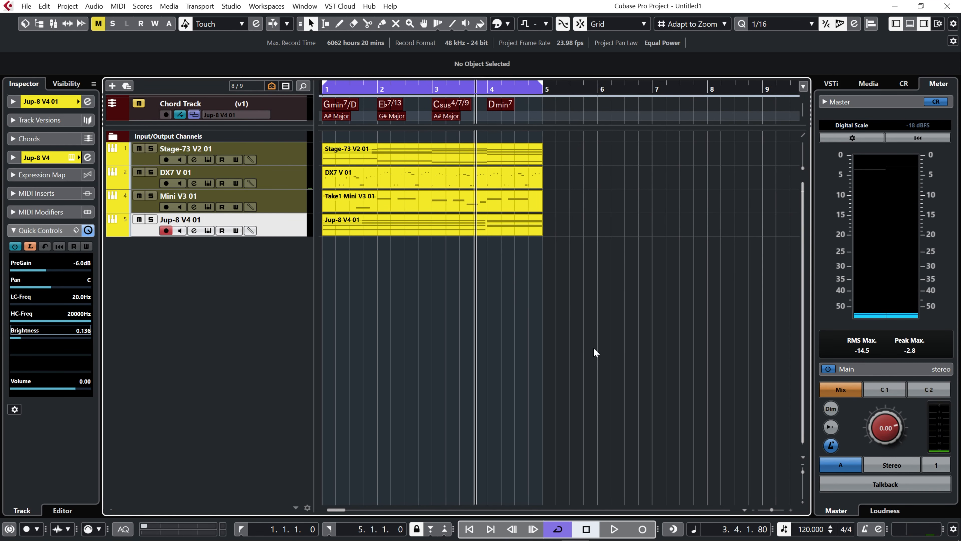
left_click_drag(574, 295, 448, 149)
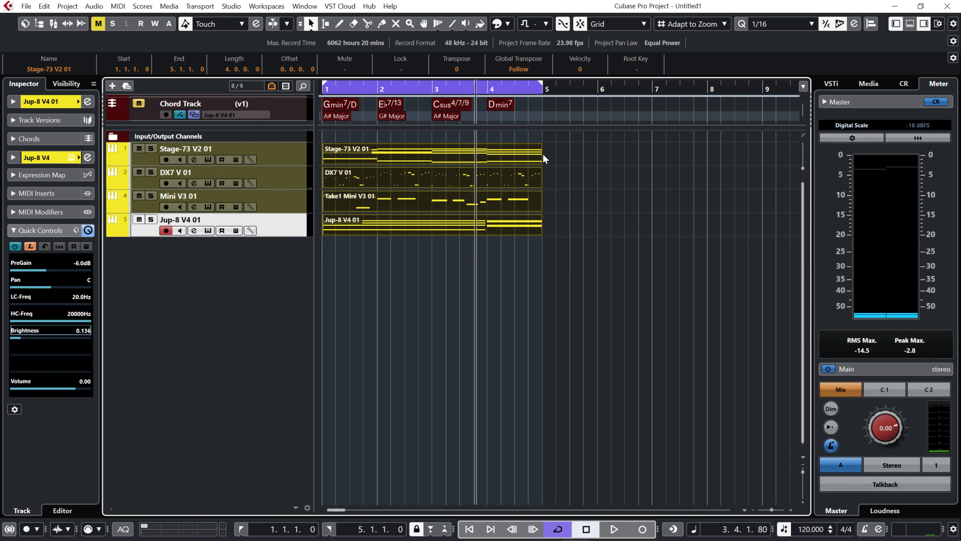
left_click_drag(539, 158, 551, 159)
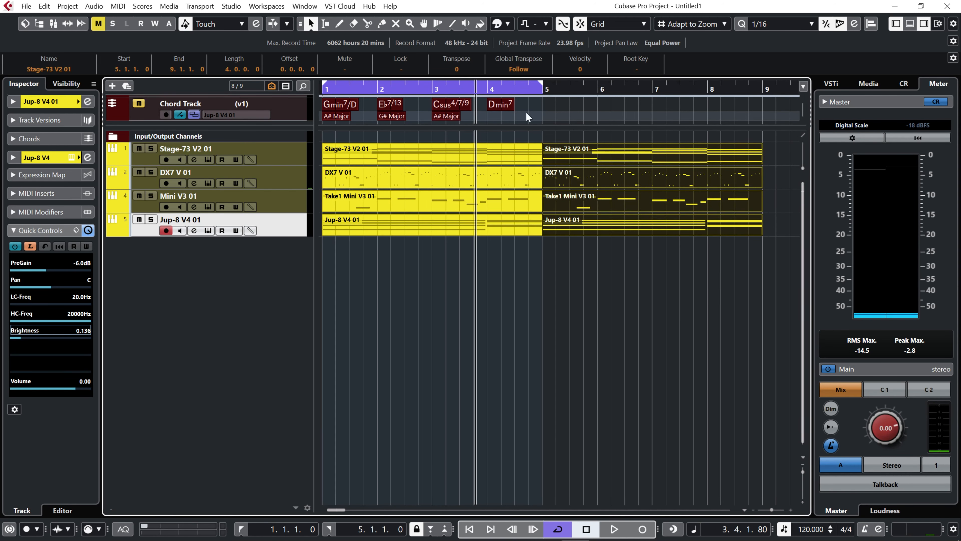
Copy the chord track's chord events to bars 5 to 8 and extend the cycle range to bar 9.
right_click(541, 111)
left_click(554, 110)
left_click_drag(543, 107, 324, 97)
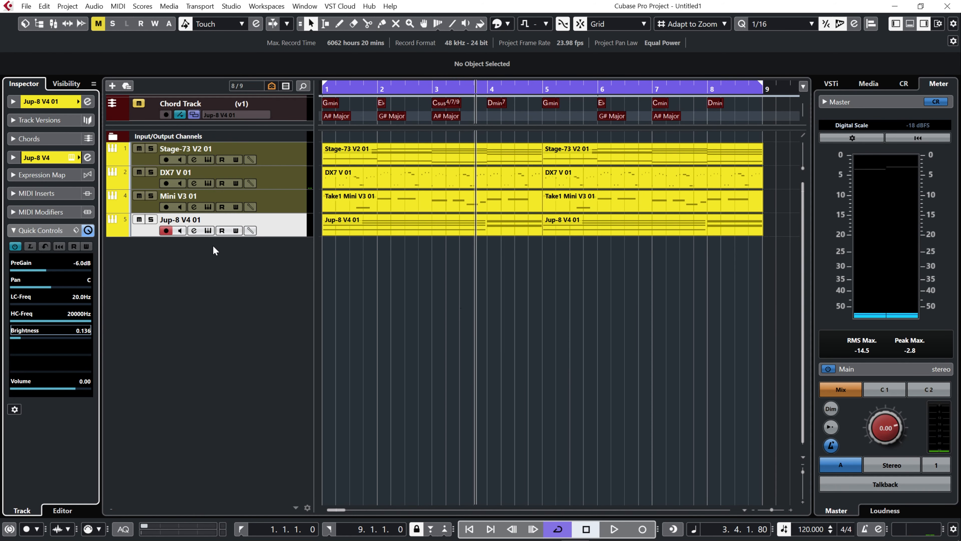
Assign Jup-8 V's Brightness and Timbre to the fifth and sixth quick controls using Learn mode.
left_click(209, 230)
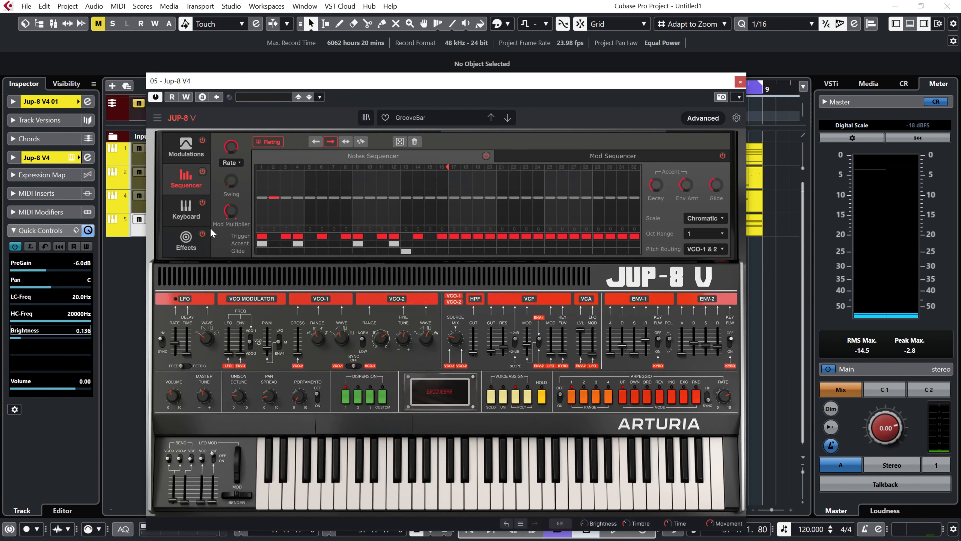
left_click(704, 119)
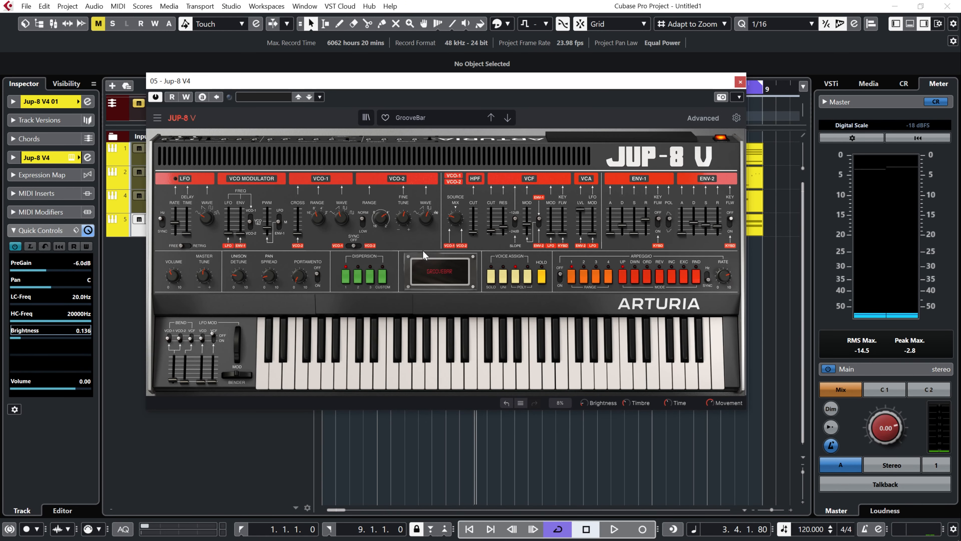
left_click(30, 247)
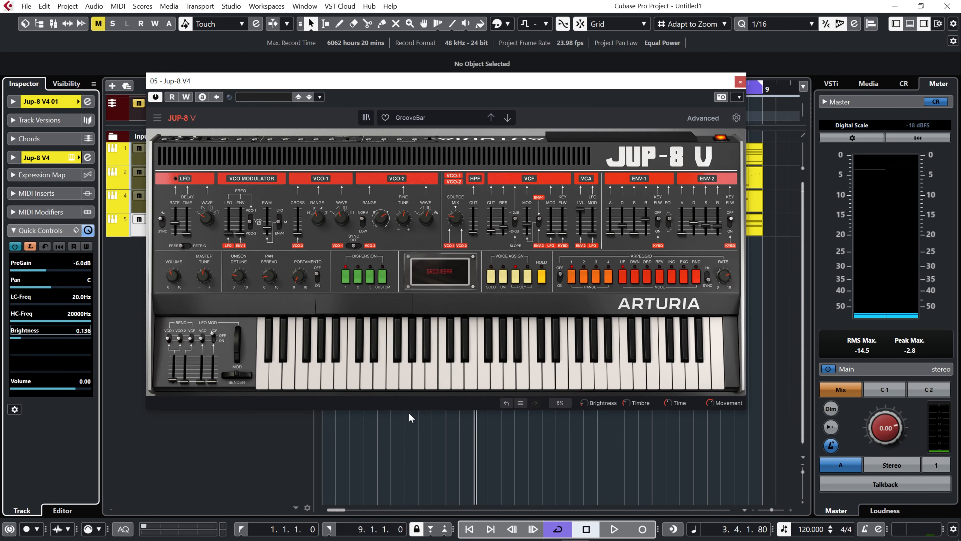
left_click_drag(585, 405, 585, 394)
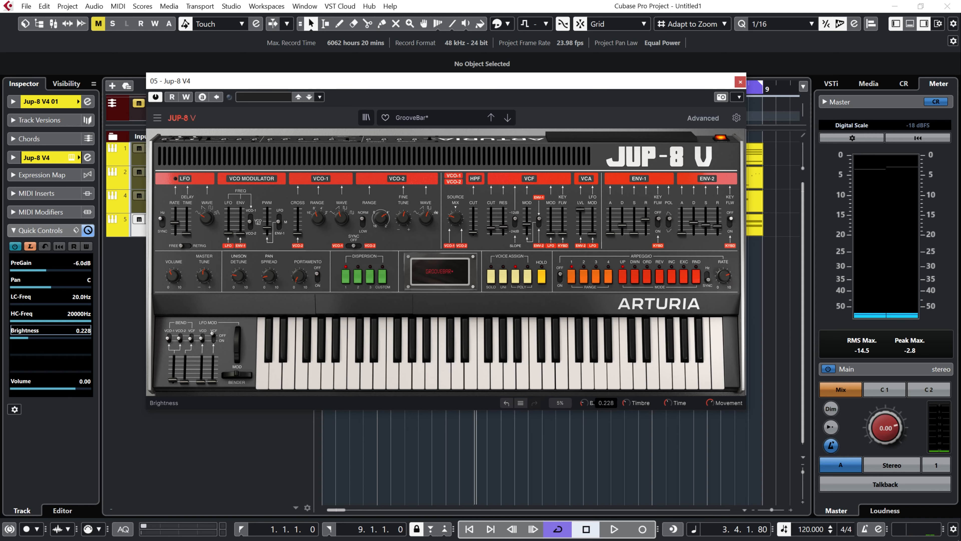
left_click(37, 350)
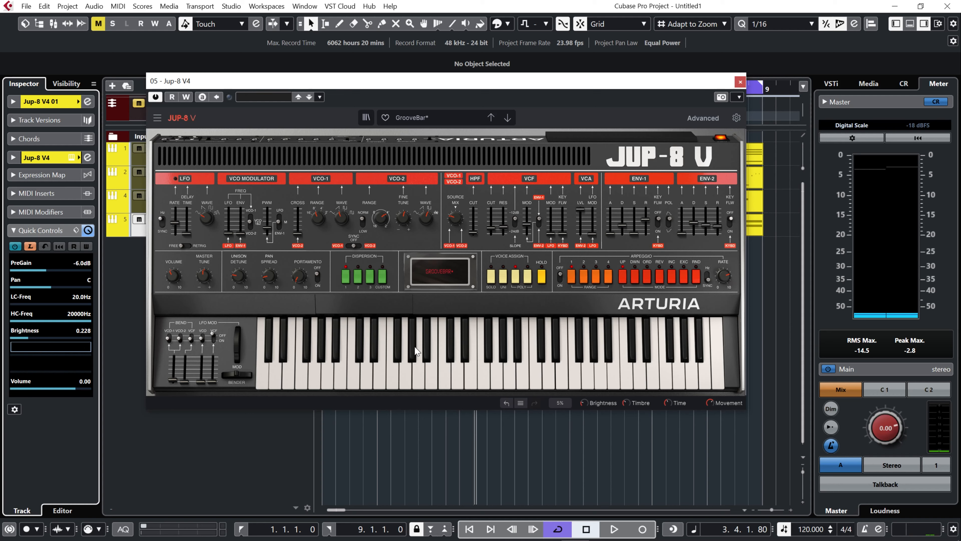
left_click(624, 405)
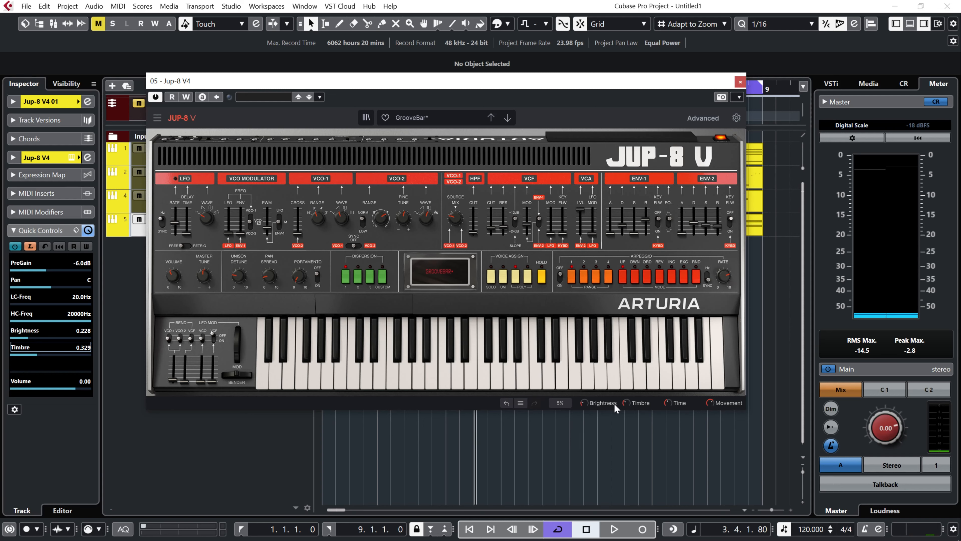
left_click(30, 246)
Enable automation read and write for Jup-8 V4, record Brightness and Timbre moves over the eight bars, and disable writing.
left_click(173, 97)
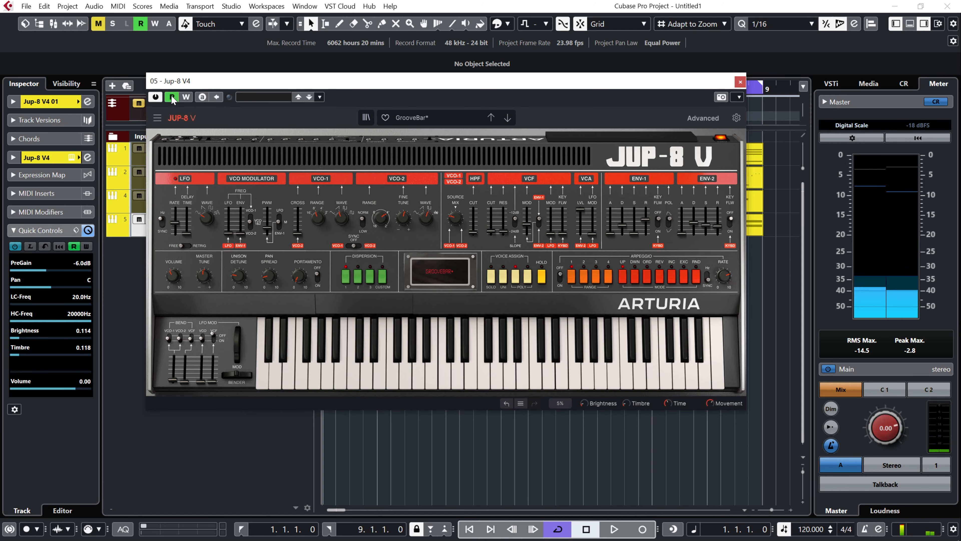
left_click(186, 97)
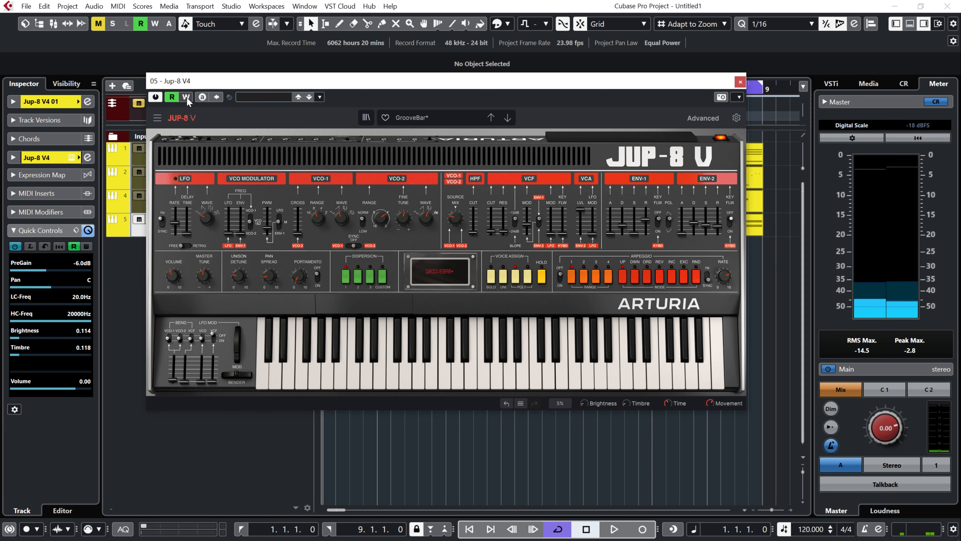
left_click(740, 83)
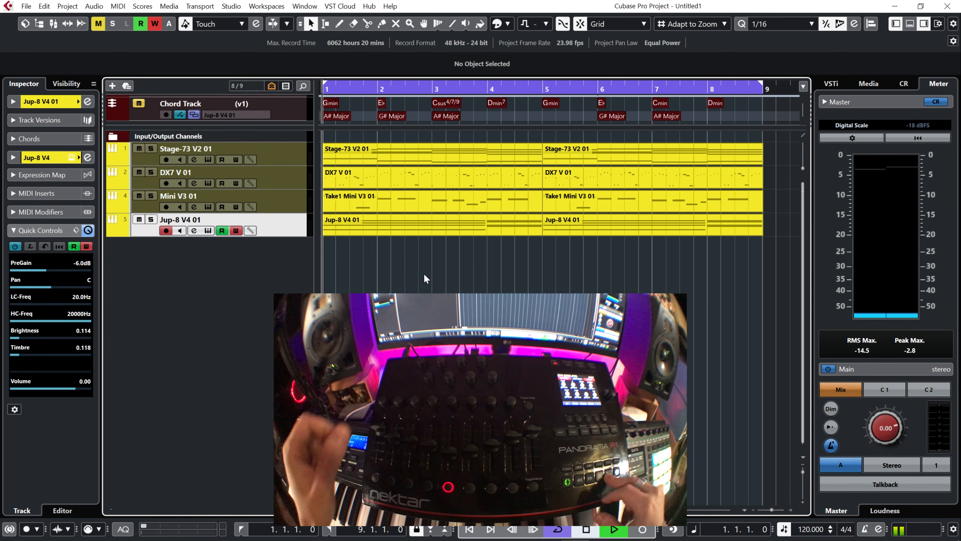
key("space")
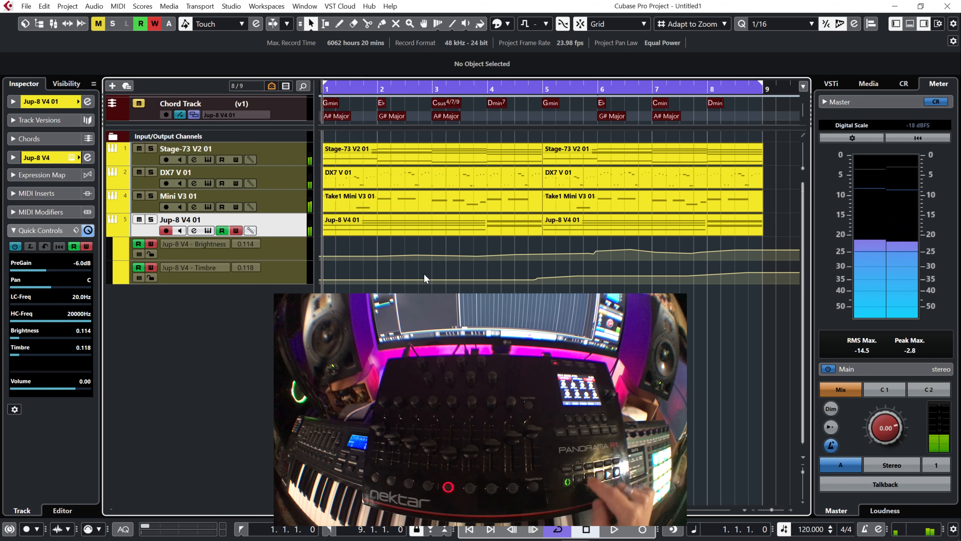
left_click(238, 232)
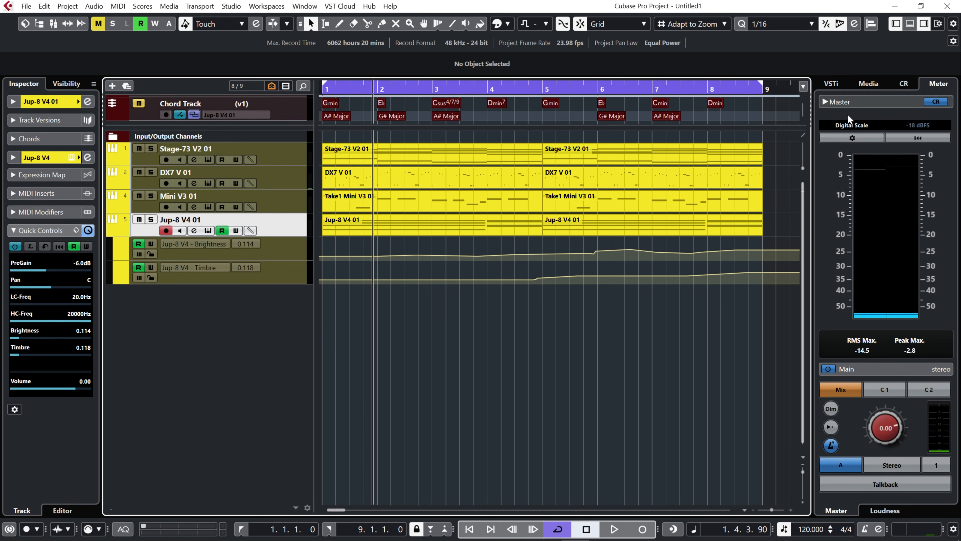
Browse Loops & Samples to the Bloom library and preview Vocals_120_Cm_In The End_Lead_23.
left_click(867, 85)
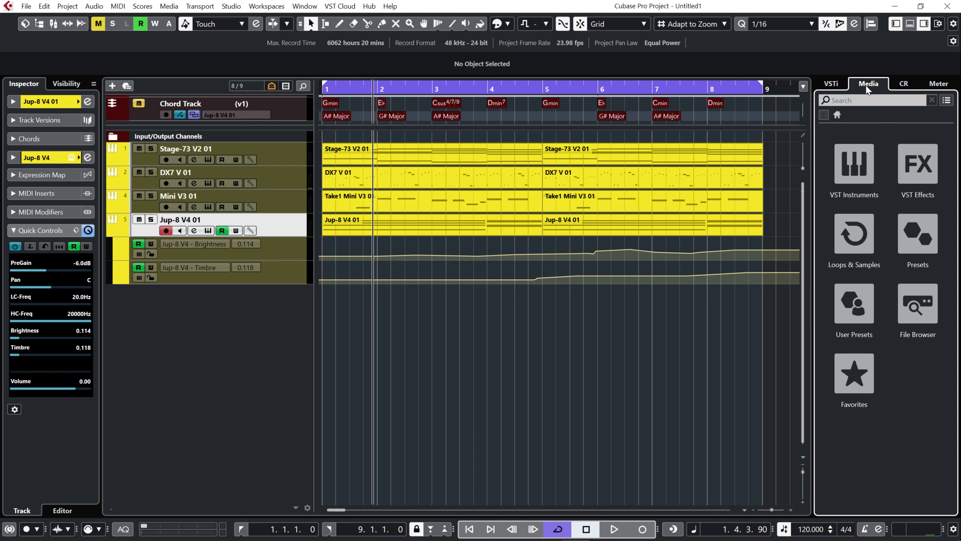
left_click(864, 248)
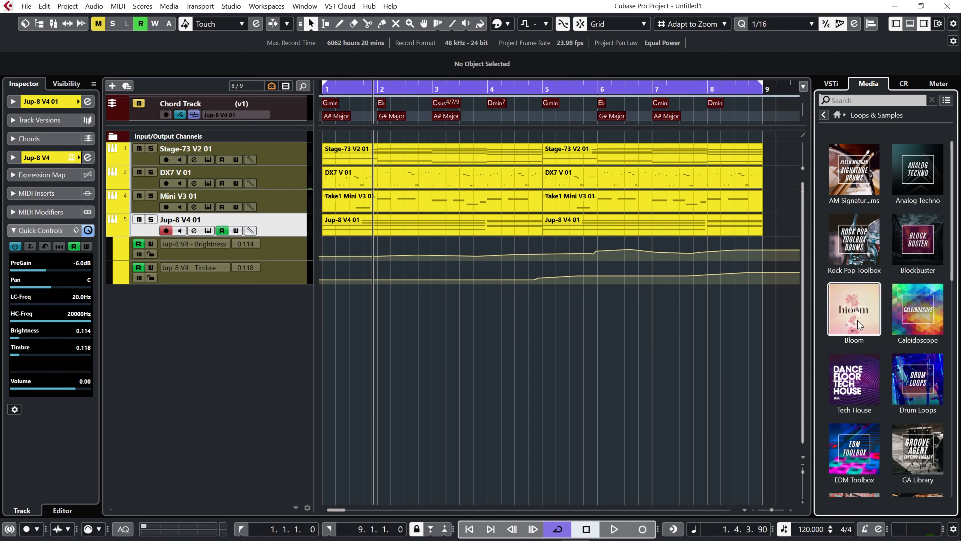
left_click(857, 324)
left_click(858, 320)
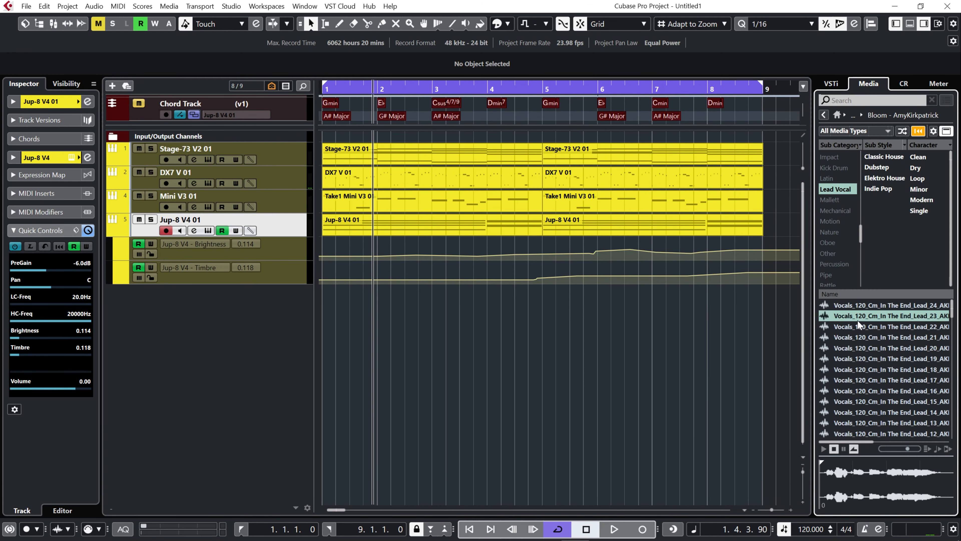
left_click(819, 449)
left_click(835, 448)
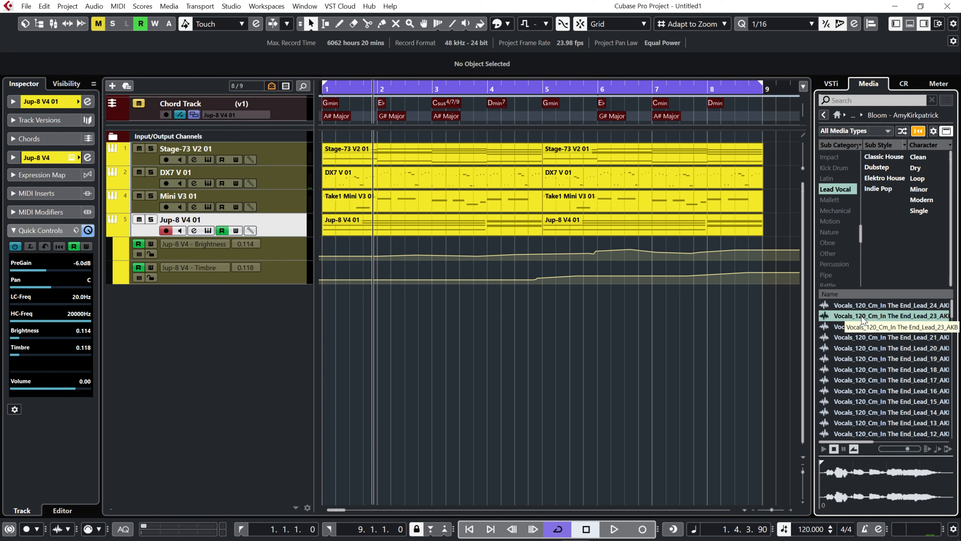
Place Vocals_120_Cm_In The End_Lead_23 on a new audio track at bar 1 and repeat it at bar 3.
mouse_move(863, 320)
left_mouse_down()
mouse_move(469, 287)
mouse_move(311, 302)
mouse_move(333, 303)
mouse_move(322, 305)
left_mouse_up()
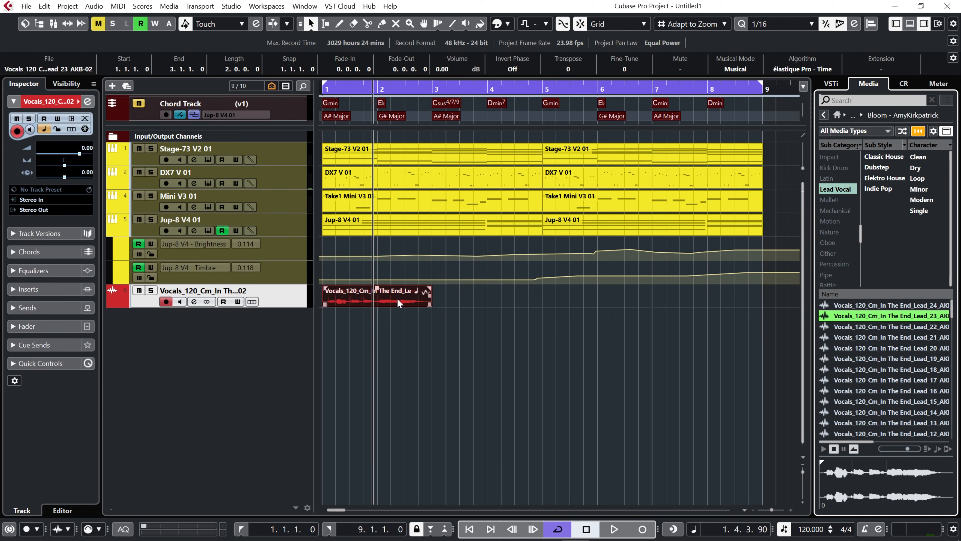
left_click_drag(429, 300, 438, 303)
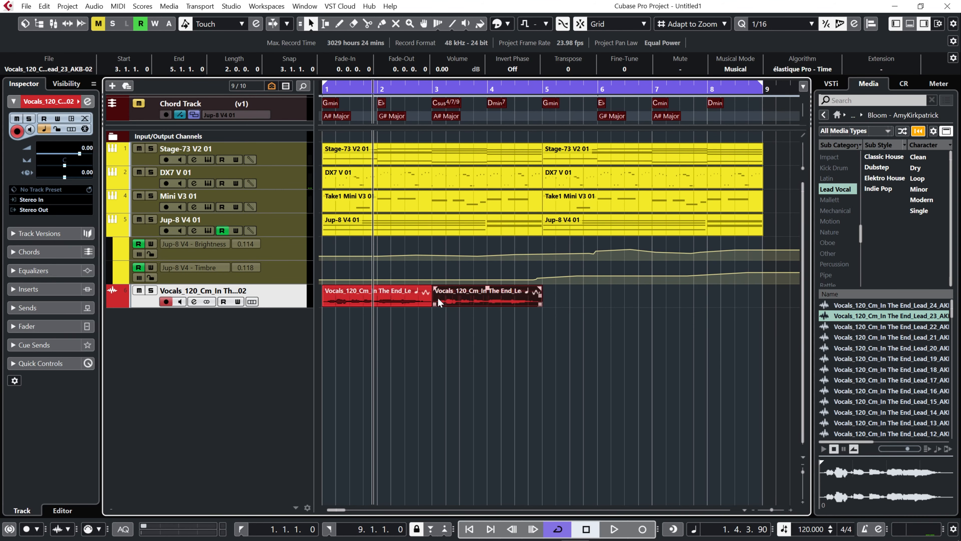
Preview Vocals_120_Cm_In The End_Lead_22, place it on the vocal track at bar 5 and repeat it at bar 7.
left_click(871, 326)
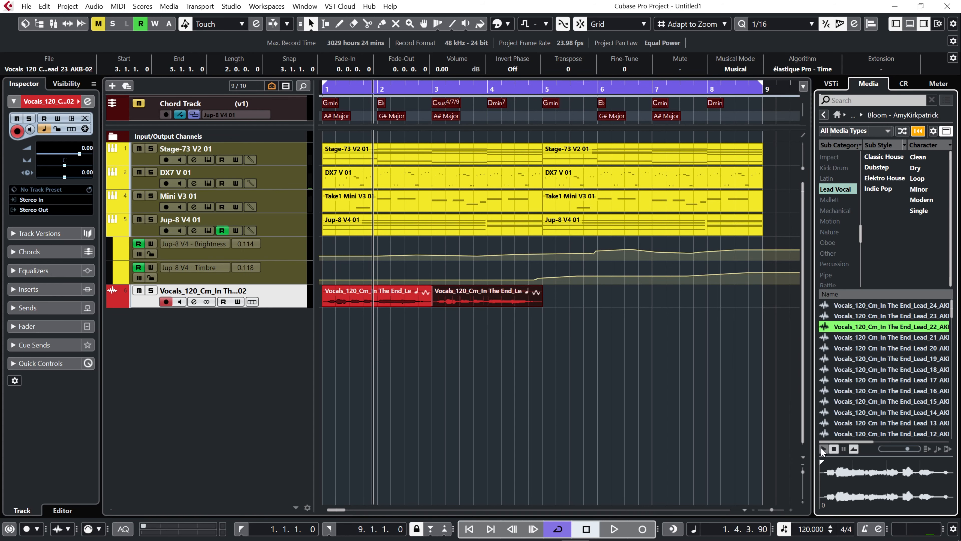
left_click(823, 448)
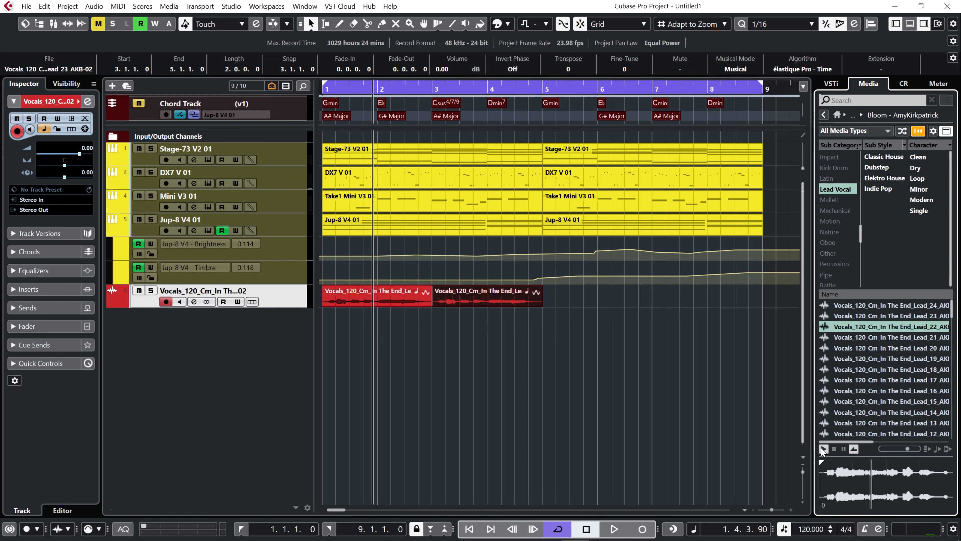
left_click(834, 449)
left_click_drag(852, 328, 550, 296)
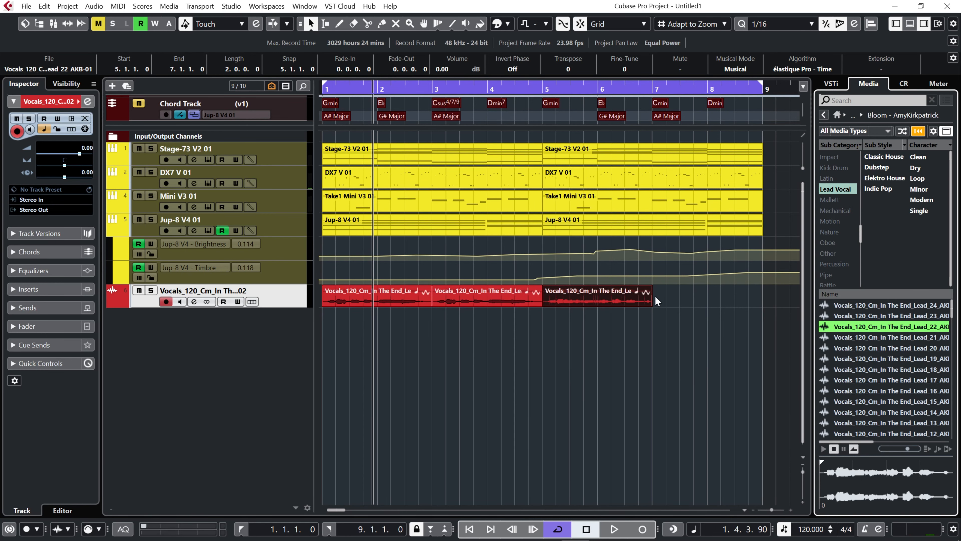
left_click_drag(651, 301, 684, 301)
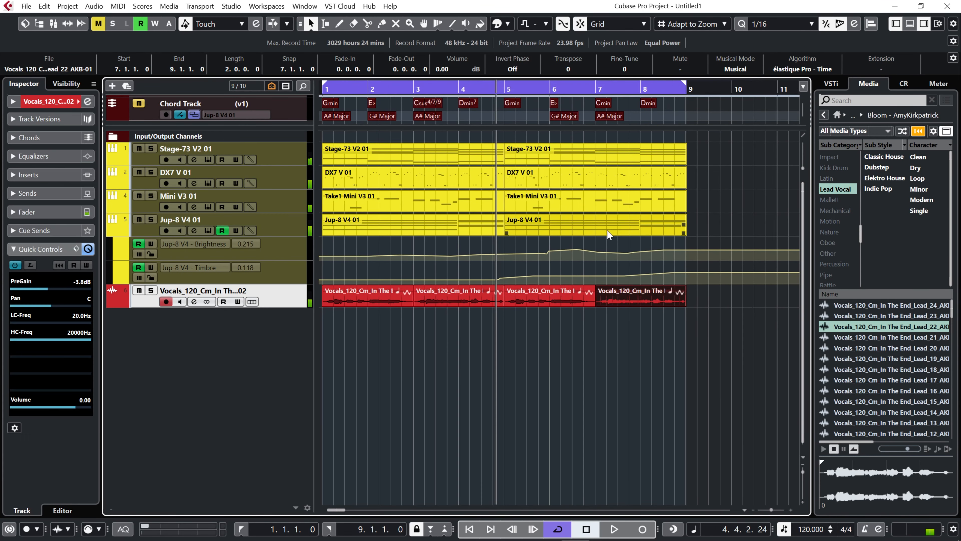
Preview Vocals_120_Cm_In The End_Lead_16 and place it at bar 7 in place of the repeated Lead_22 clip.
left_click(882, 390)
left_click(822, 449)
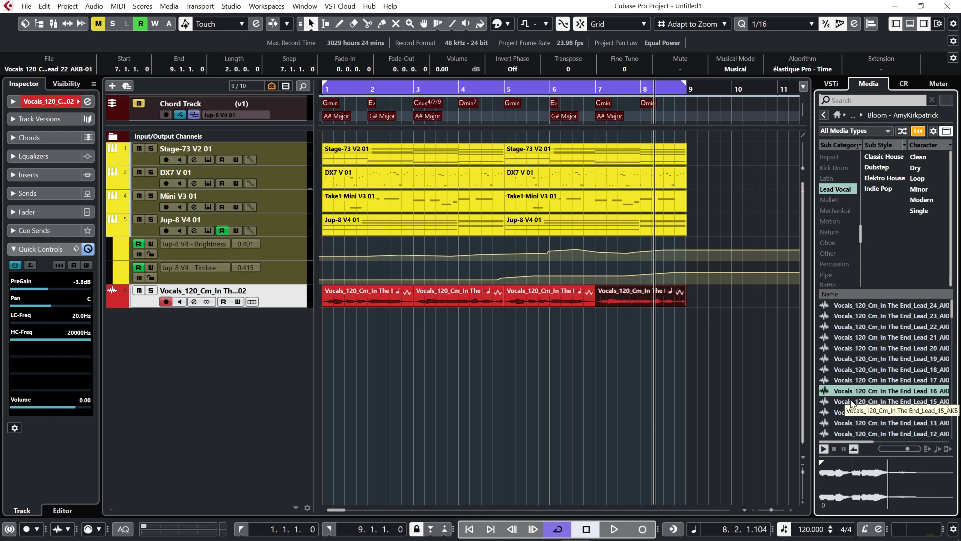
left_click_drag(642, 303, 735, 303)
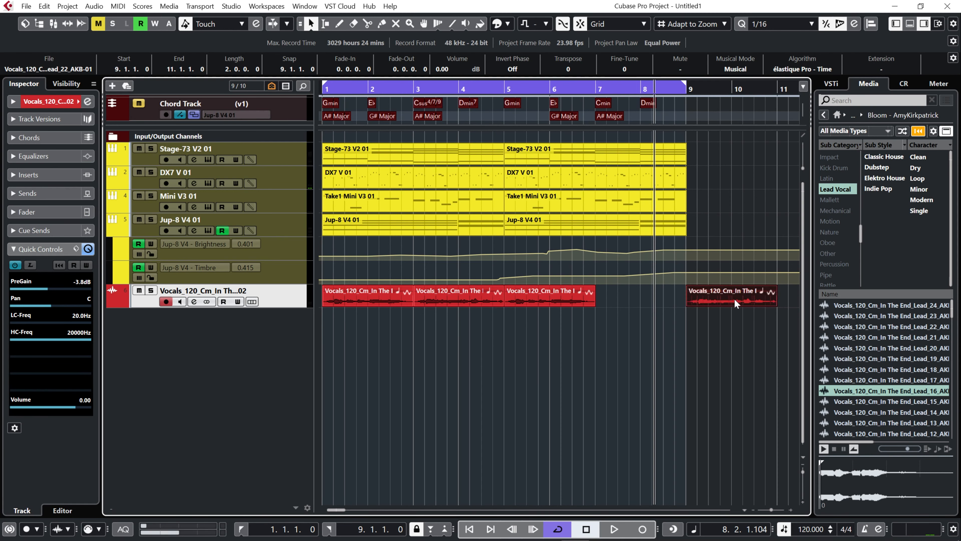
left_click_drag(849, 395, 597, 292)
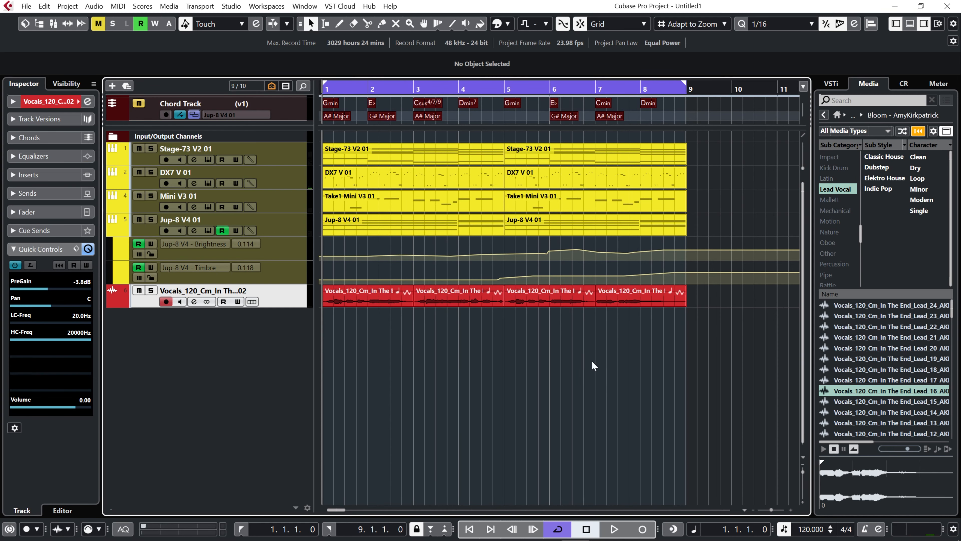
Play the eight bars with the vocal loops, stop and return to the start.
key("space")
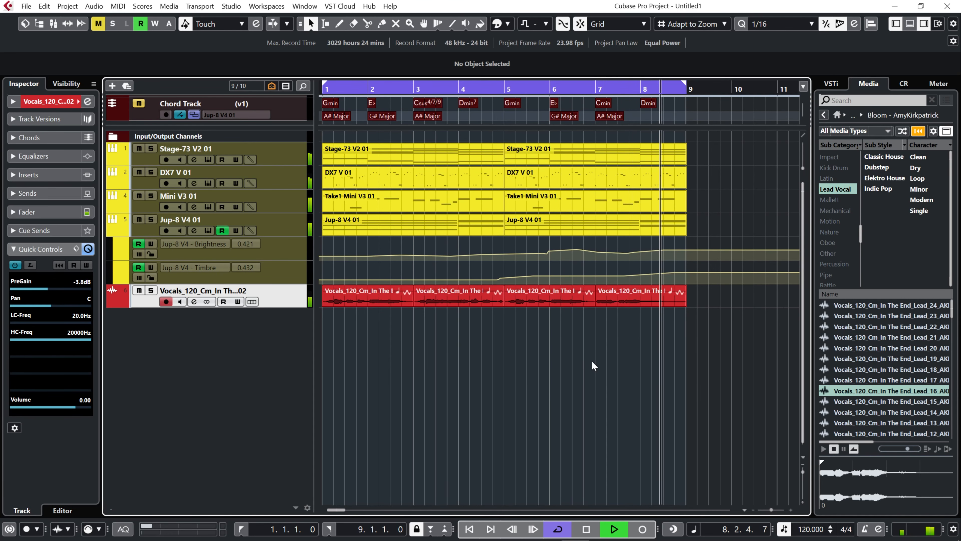
key("space")
key("Home")
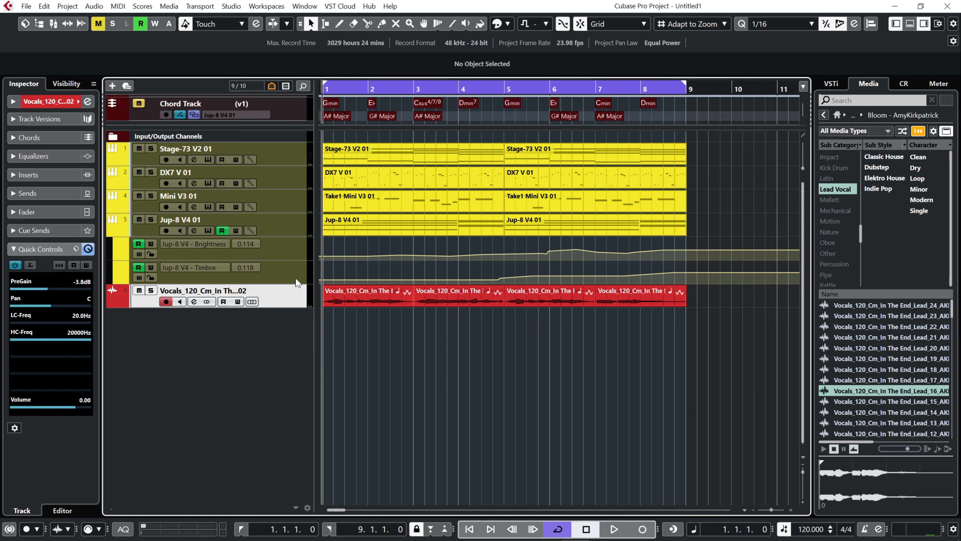
Make the vocal track follow the chord track as Single Voice with Follow Directly, and play back the arrangement.
left_click(11, 138)
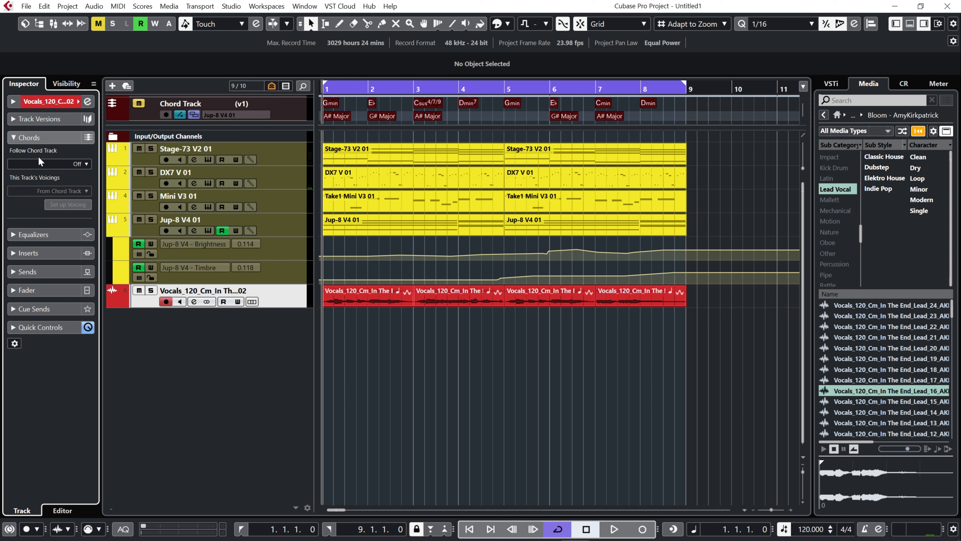
left_click(85, 165)
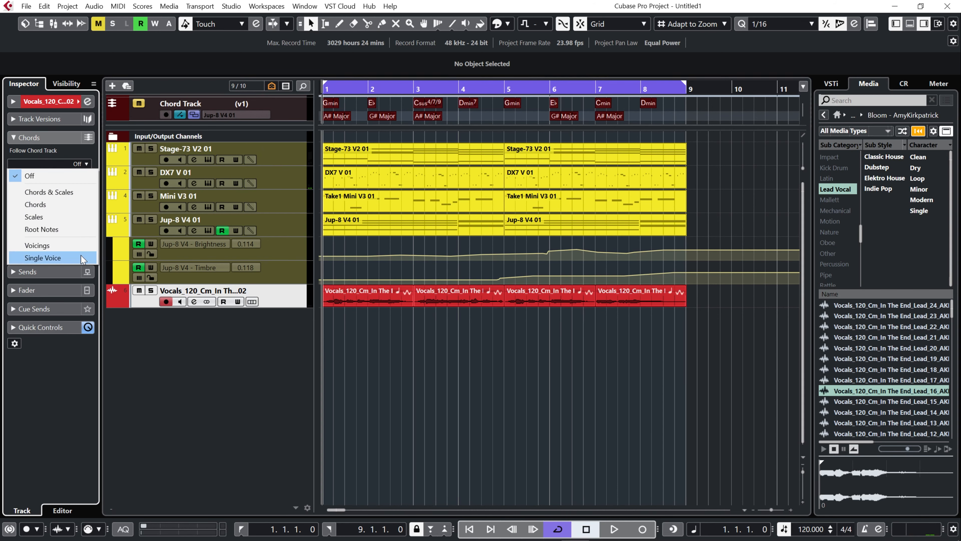
left_click(83, 262)
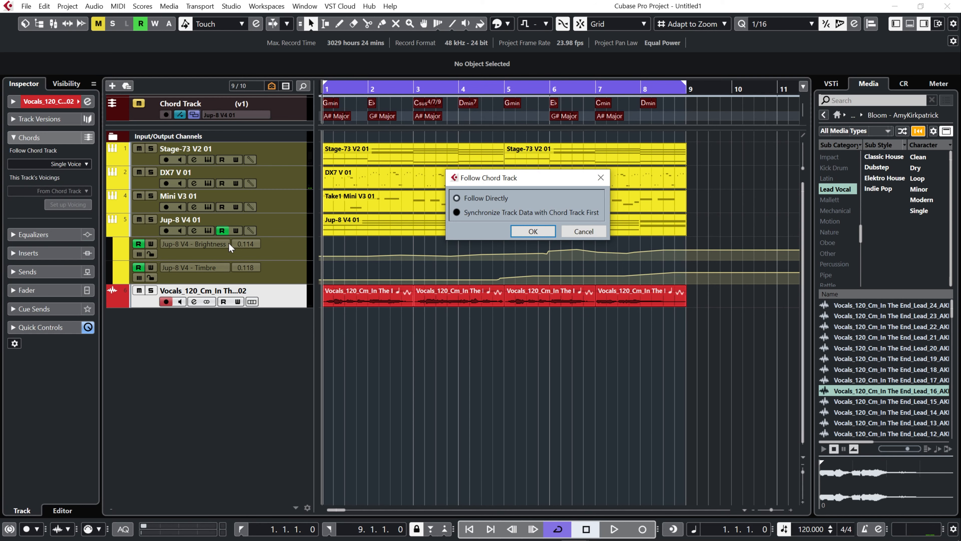
left_click(531, 231)
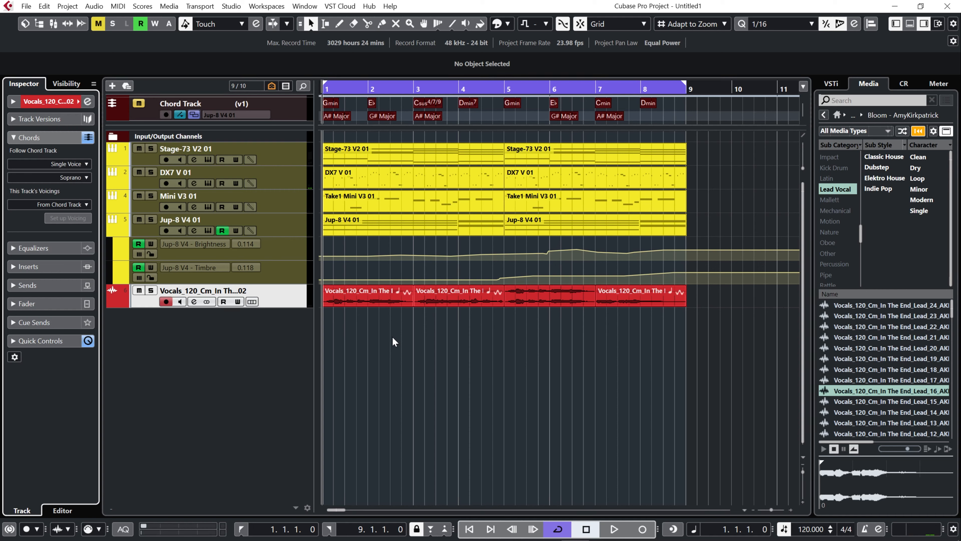
key("space")
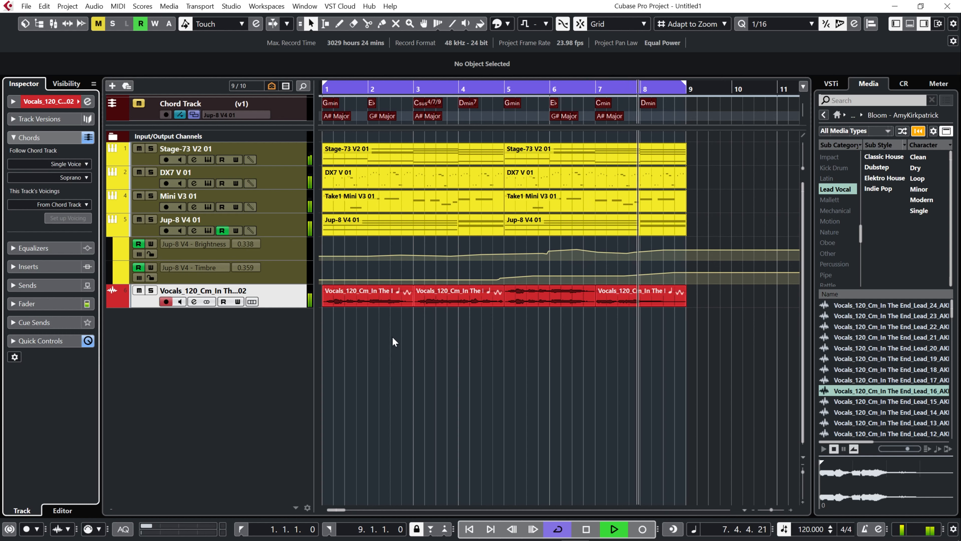
key("space")
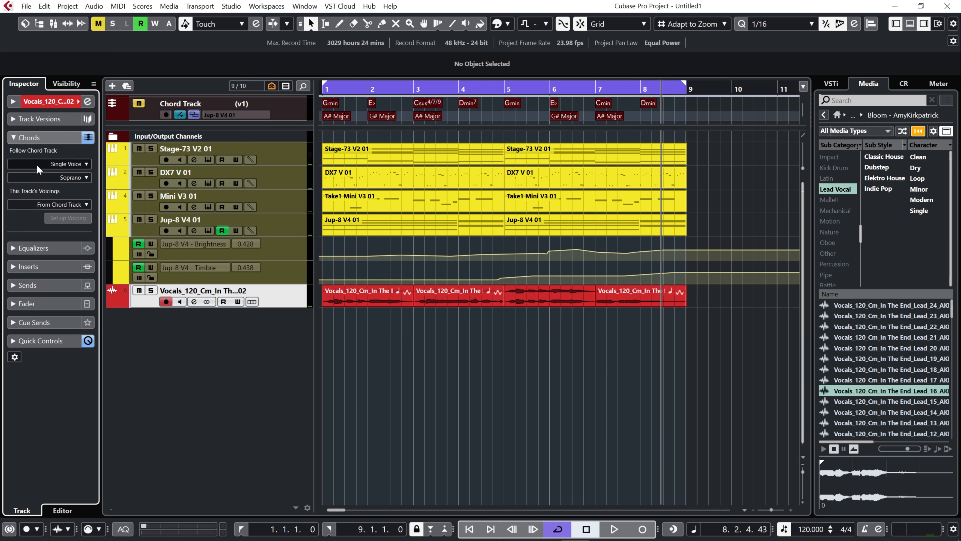
Change the vocal track's single voice to Alto and play back the eight bars.
left_click(87, 177)
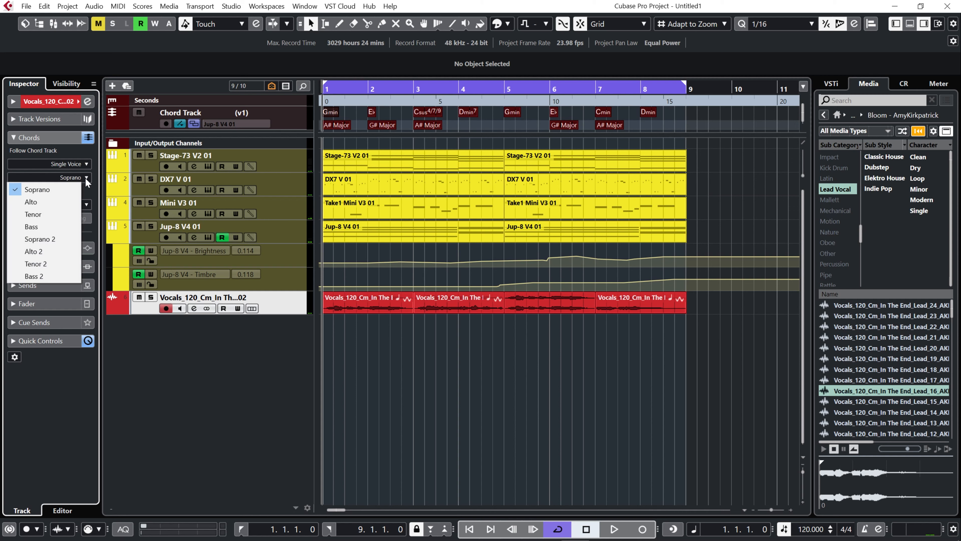
left_click(37, 204)
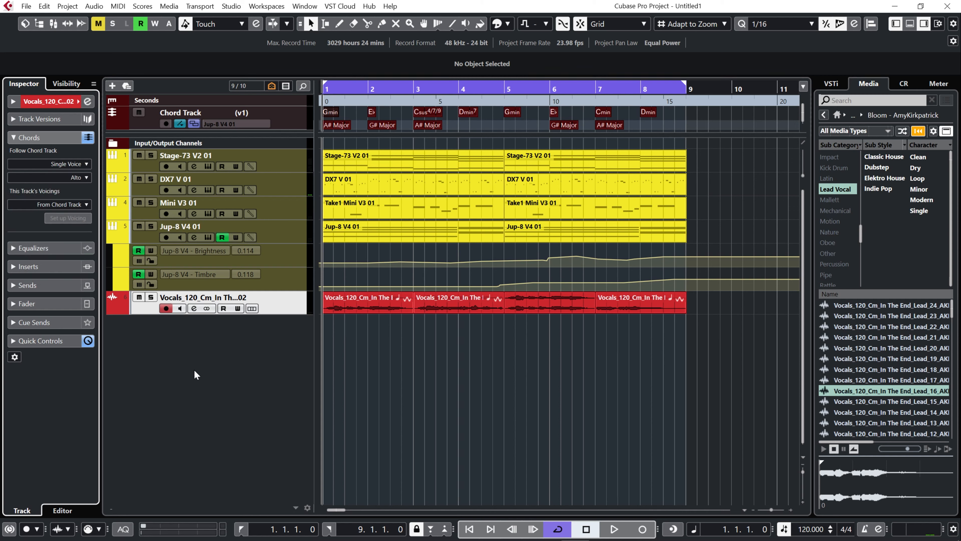
key("space")
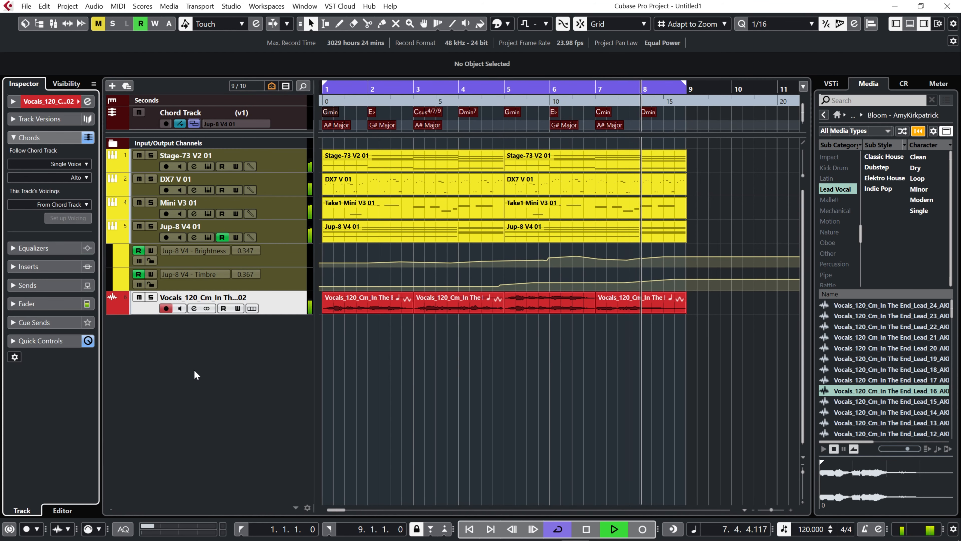
key("space")
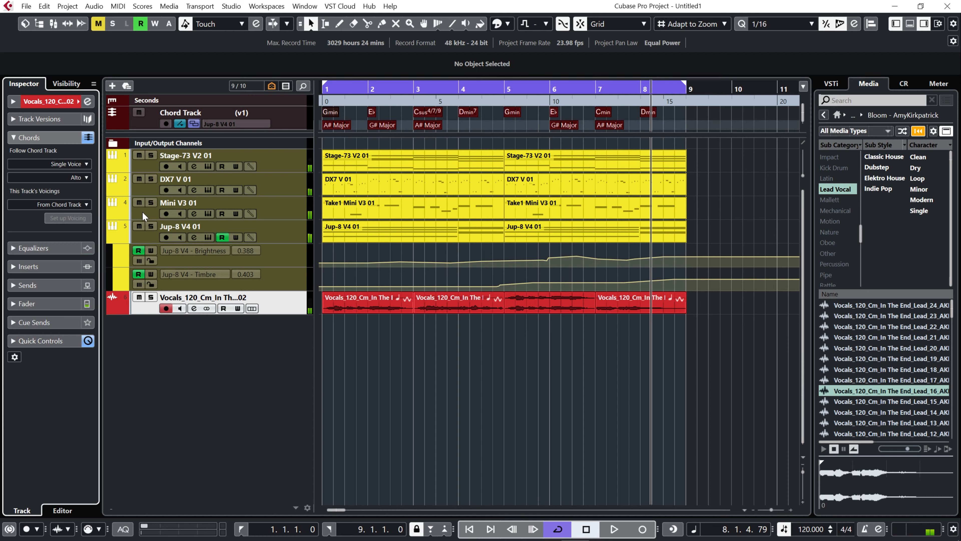
Set the vocal track's own voicings to Piano and listen to the arrangement.
left_click(87, 207)
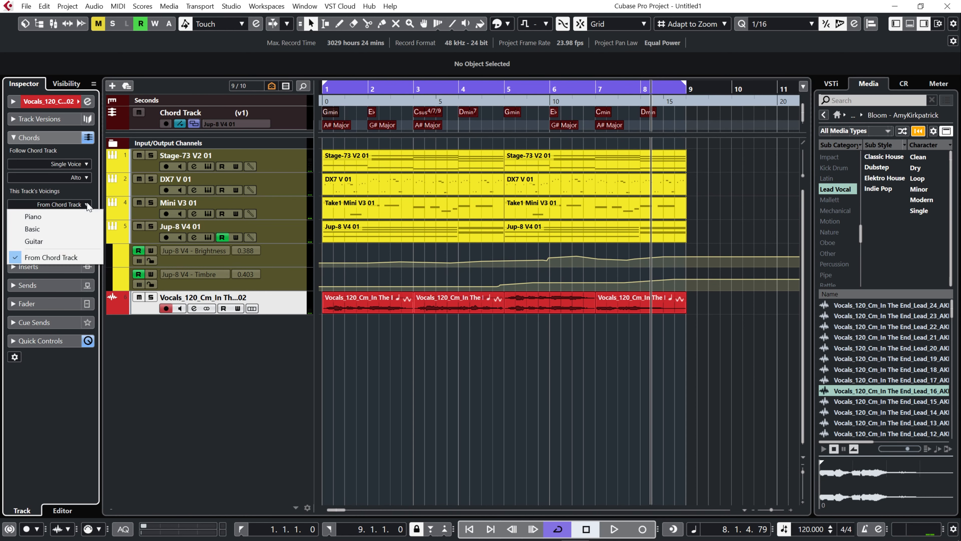
left_click(72, 215)
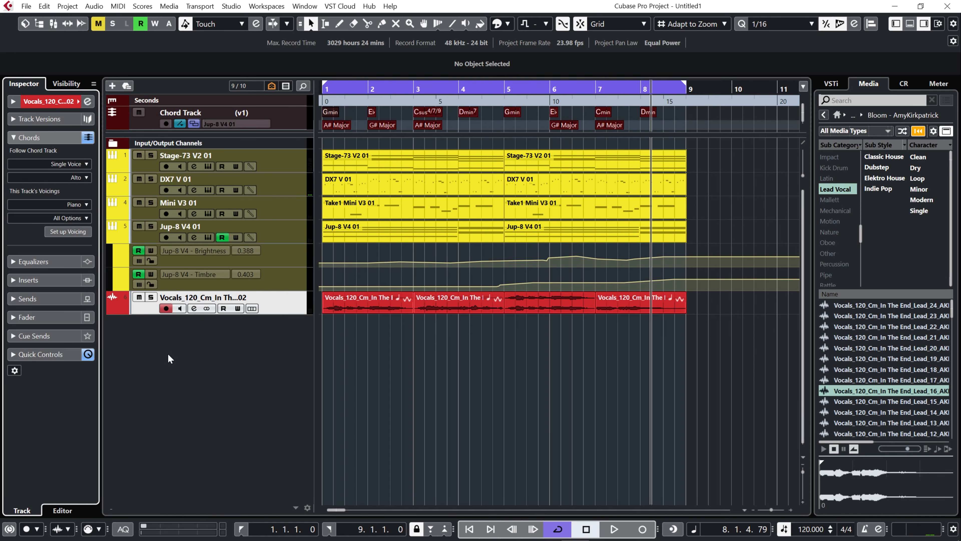
key("space")
key("space")
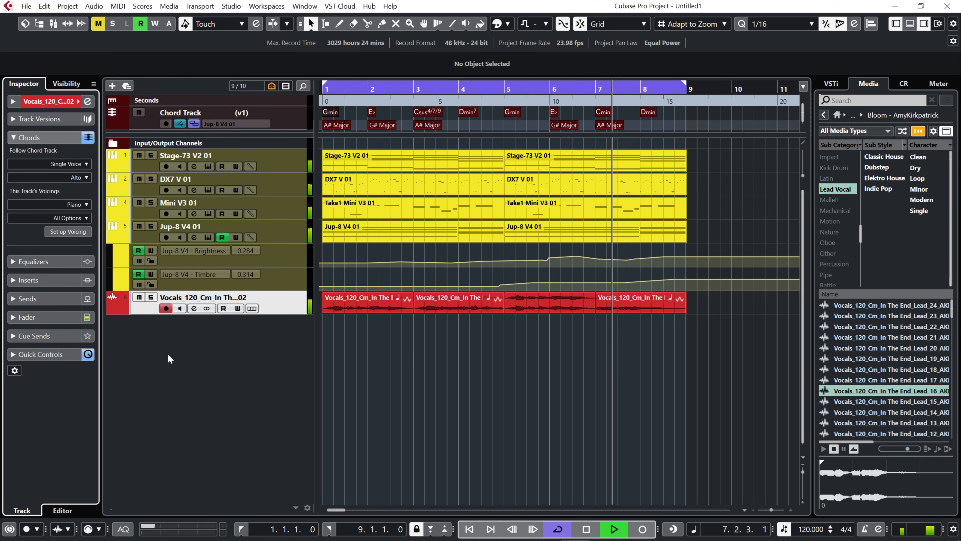
key("space")
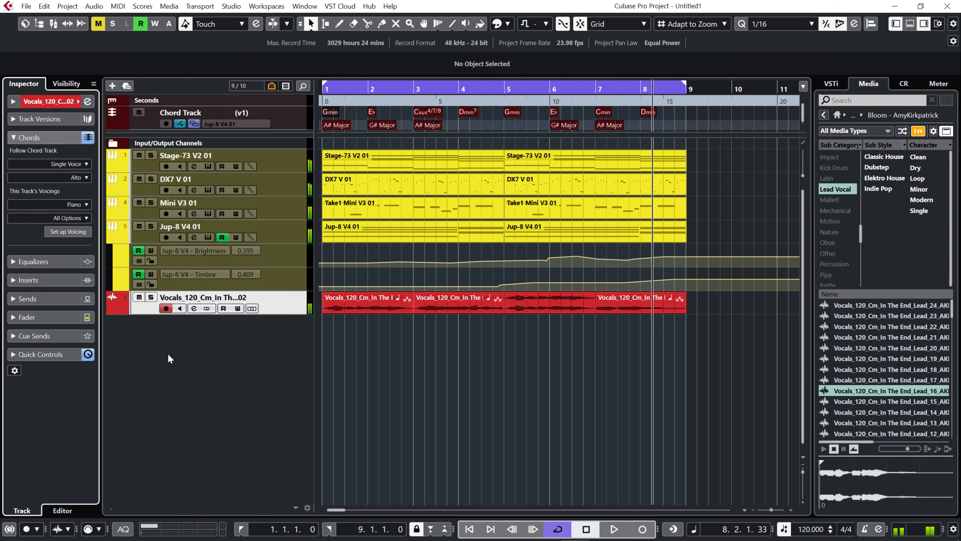
Try the Rock/Easy Jazz and Pop 1 piano voicing styles on the vocal track during playback.
scroll(91, 217, "down", 1)
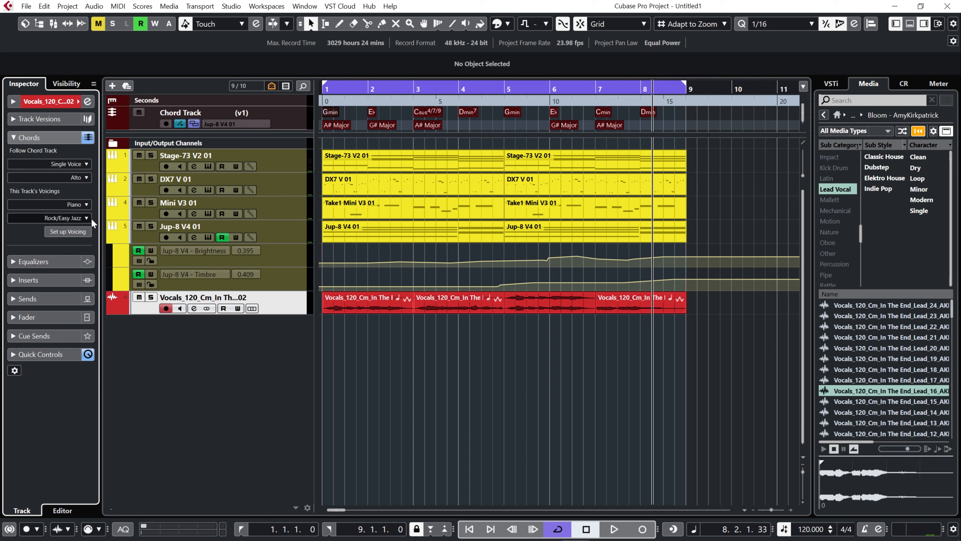
left_click(87, 219)
left_click(78, 244)
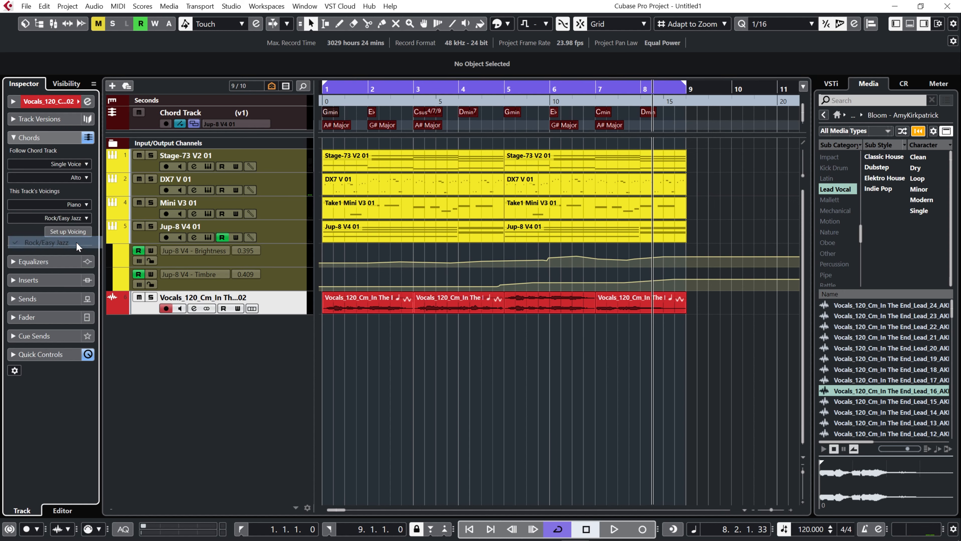
key("Home")
key("space")
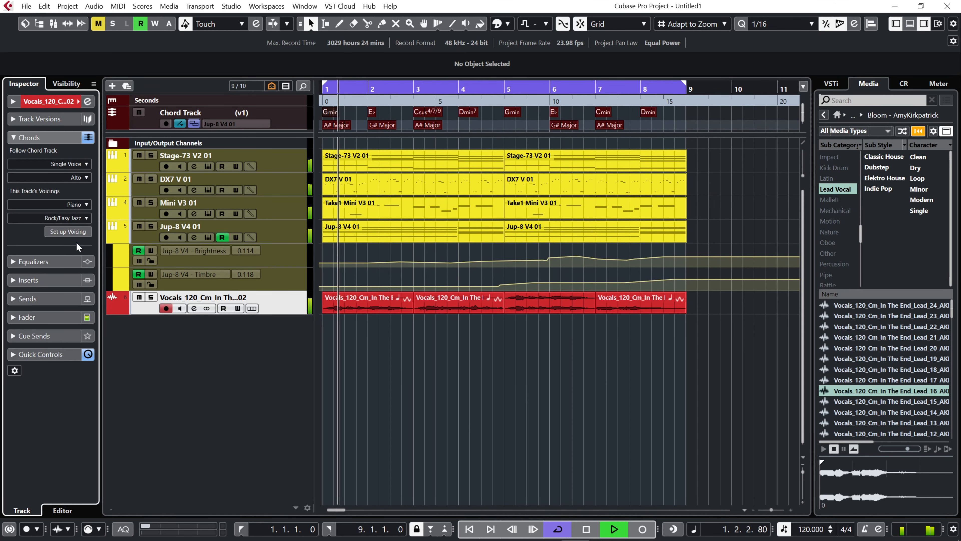
left_click(87, 218)
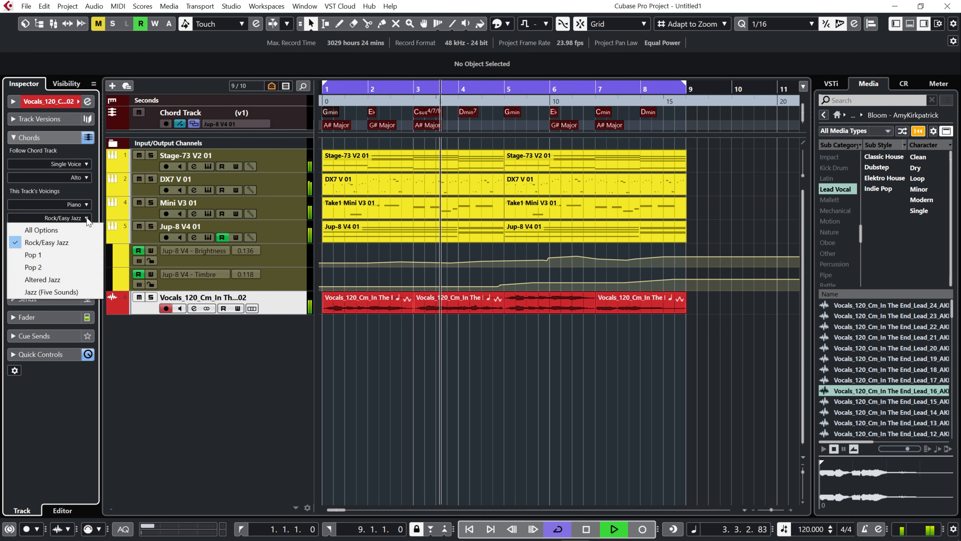
left_click(73, 249)
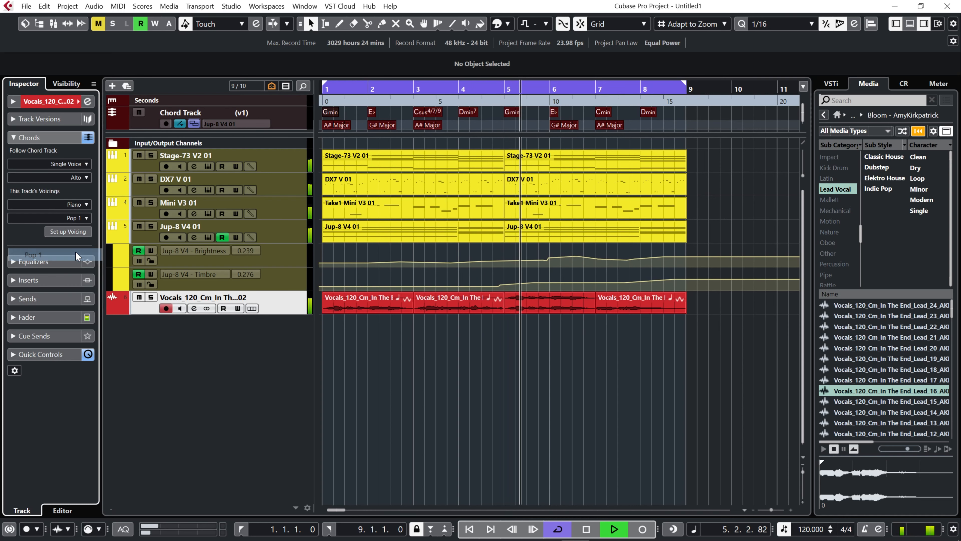
left_click(201, 364)
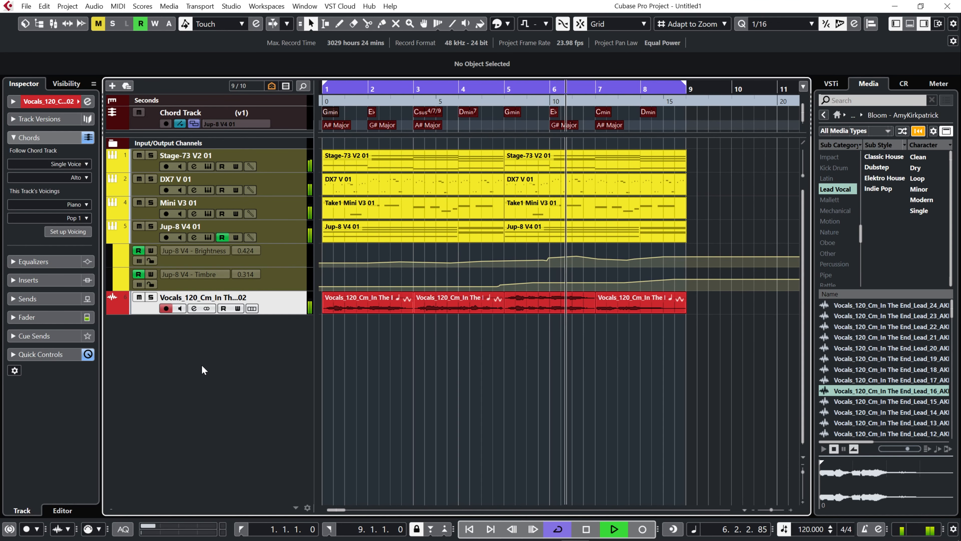
key("space")
Set the vocal track's piano voicing style to Altered Jazz and play the arrangement from bar 1.
key("period")
key("space")
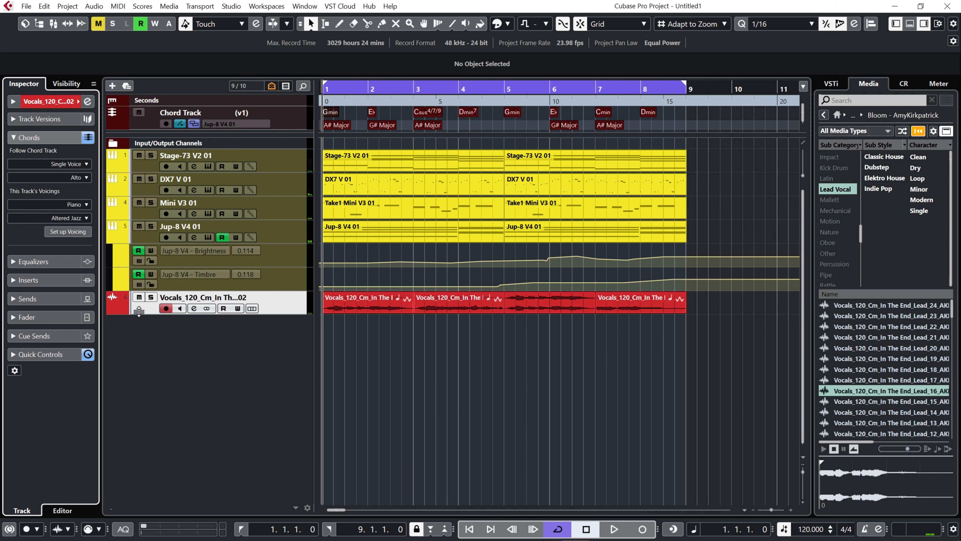
left_click(196, 382)
key("space")
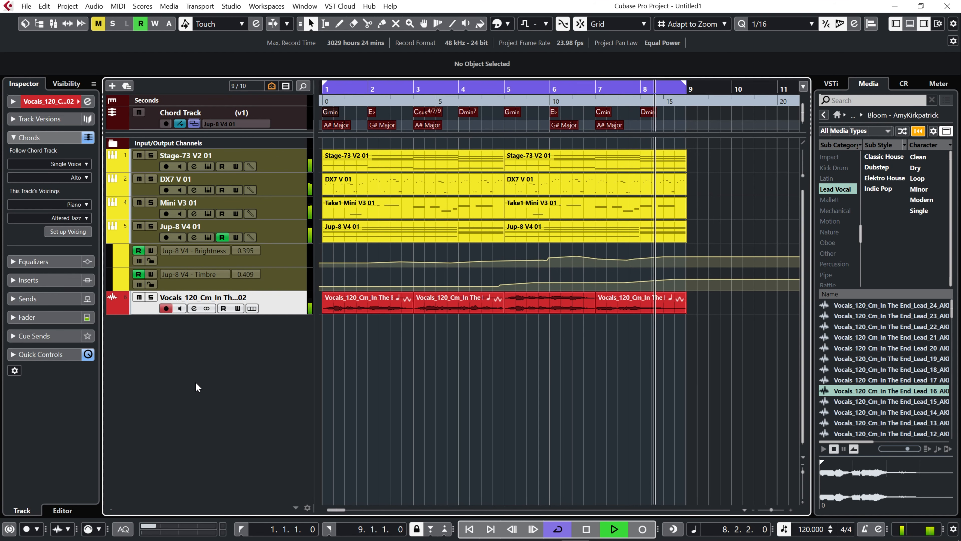
key("space")
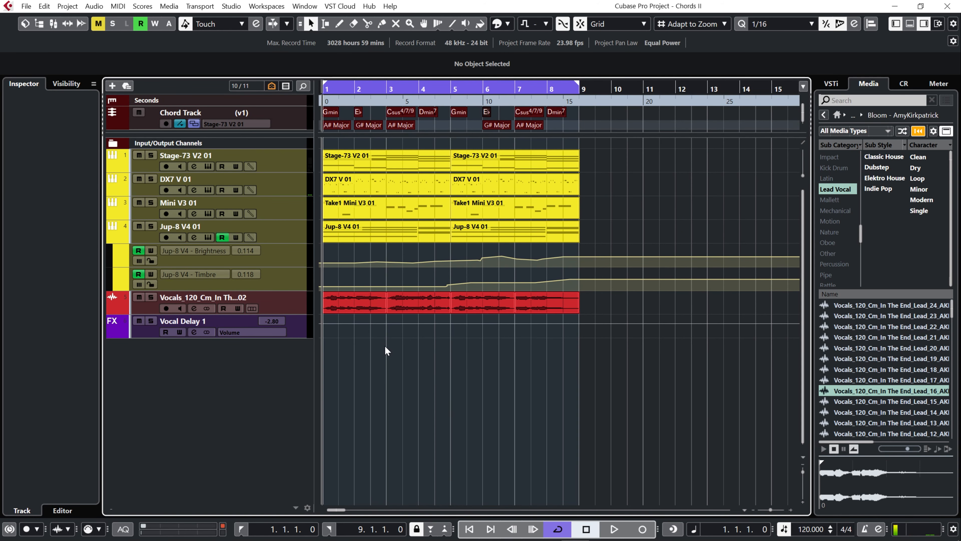
Play the eight-bar Chords II arrangement with the Vocal Delay 1 effect and select the Stage-73 V2 01 track.
key("space")
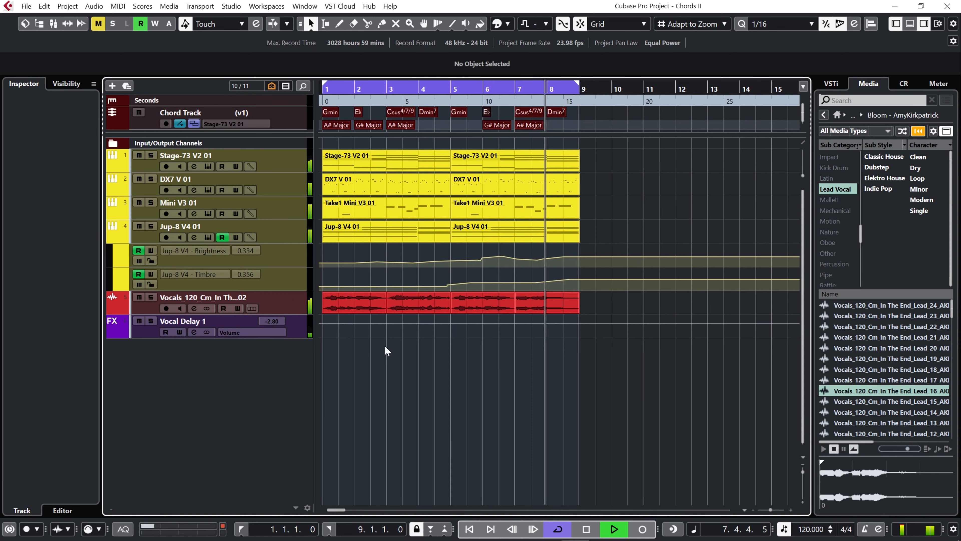
key("space")
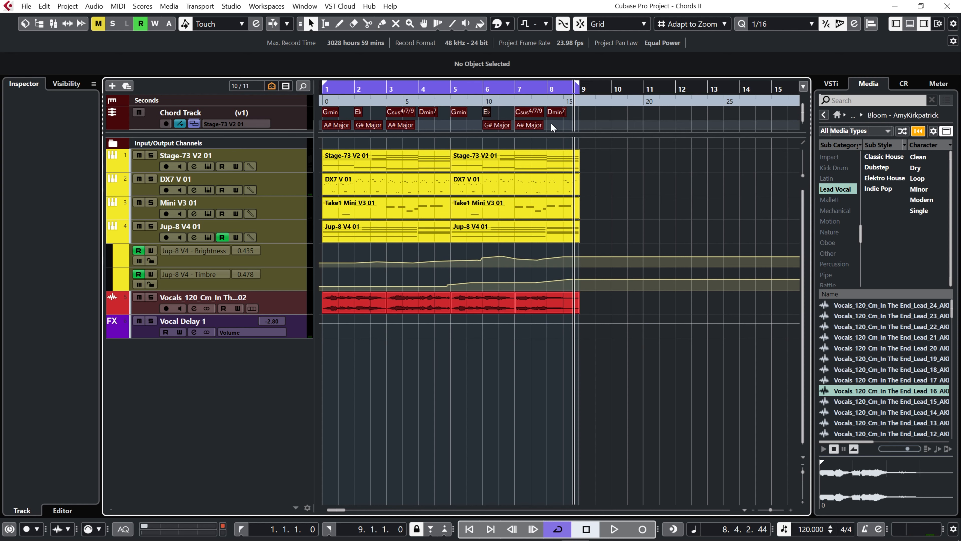
left_click(297, 165)
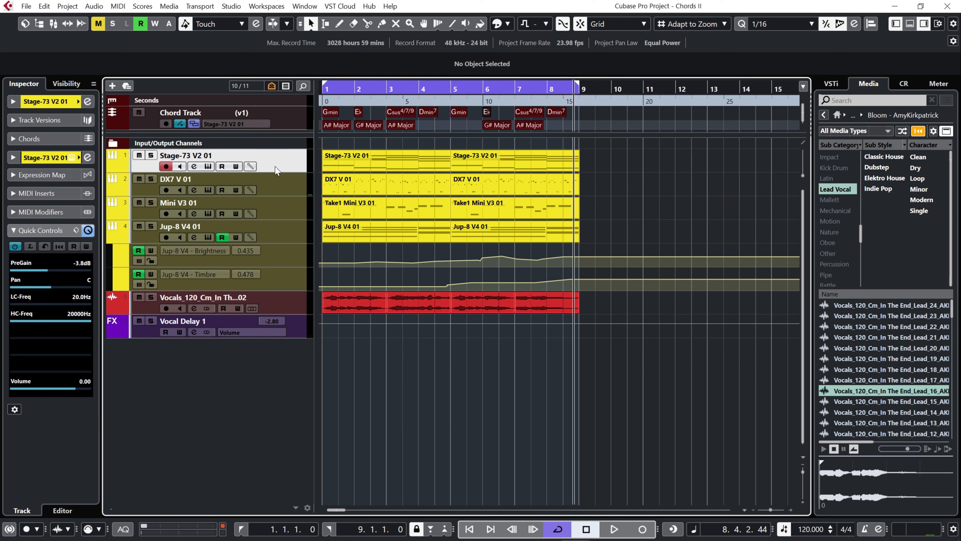
Set the DX7 V 01 track to follow the chord track using Chords & Scales.
left_click(14, 135)
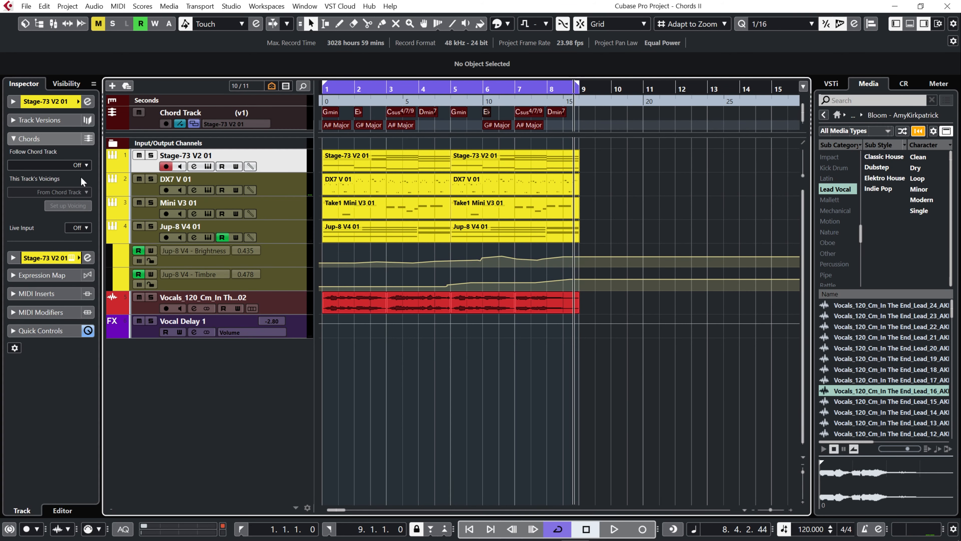
left_click(84, 166)
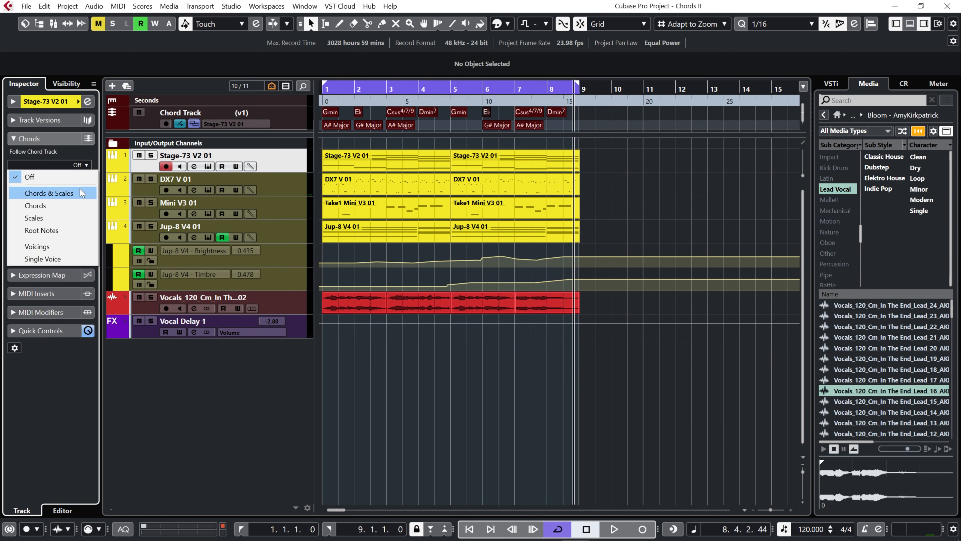
left_click(284, 180)
left_click(285, 180)
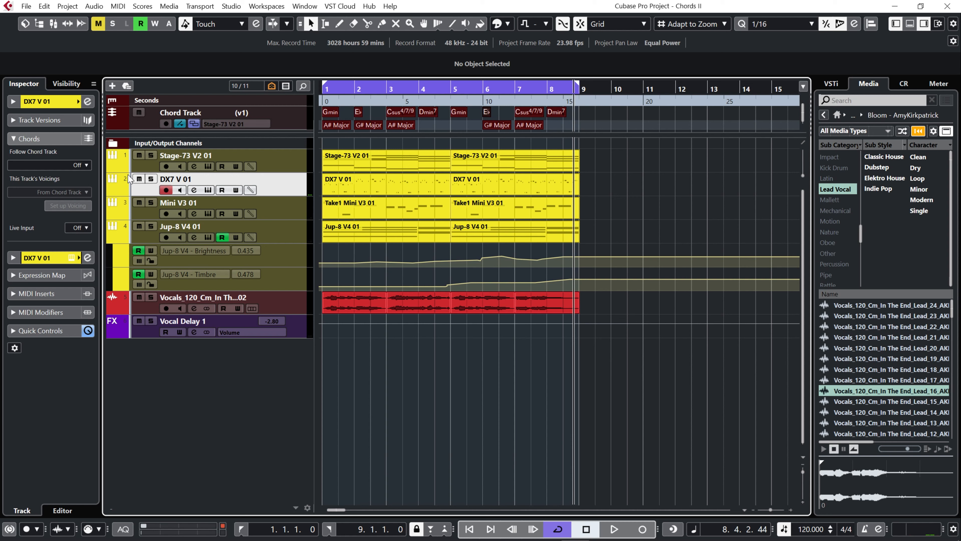
left_click(77, 165)
left_click(77, 194)
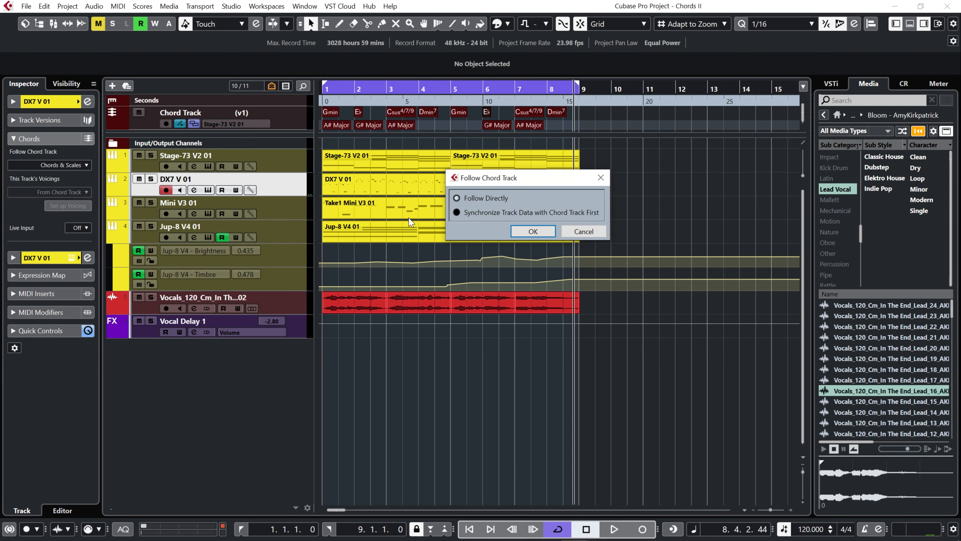
left_click(532, 231)
Set the Mini V3 01 track to follow the chord track using Chords & Scales.
left_click(285, 213)
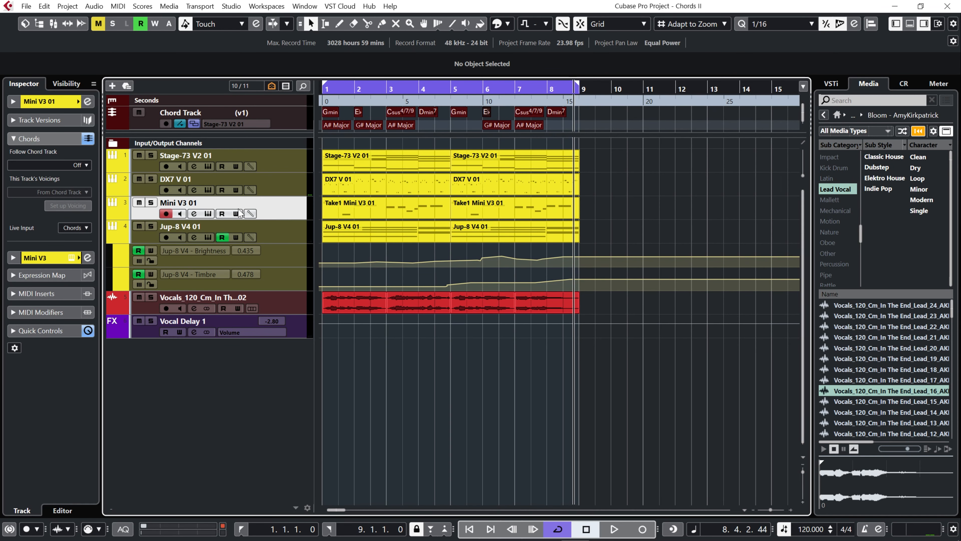
left_click(87, 165)
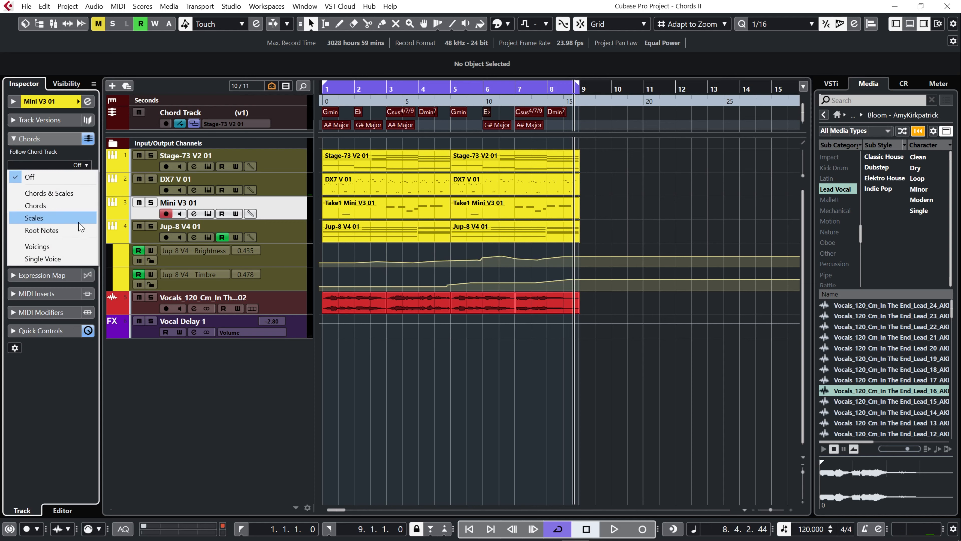
left_click(80, 194)
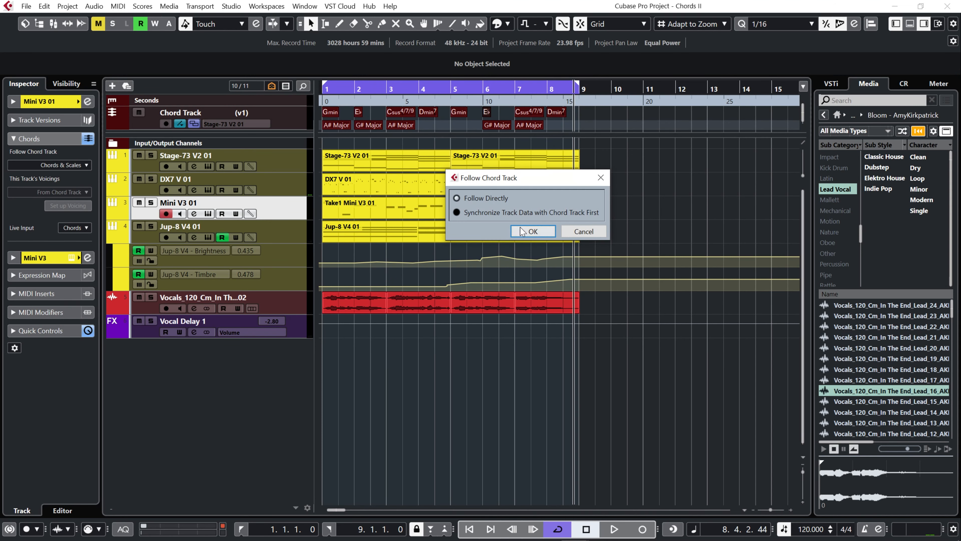
left_click(537, 232)
Set the Jup-8 V4 01 track to follow the chord track using Chords & Scales.
left_click(288, 238)
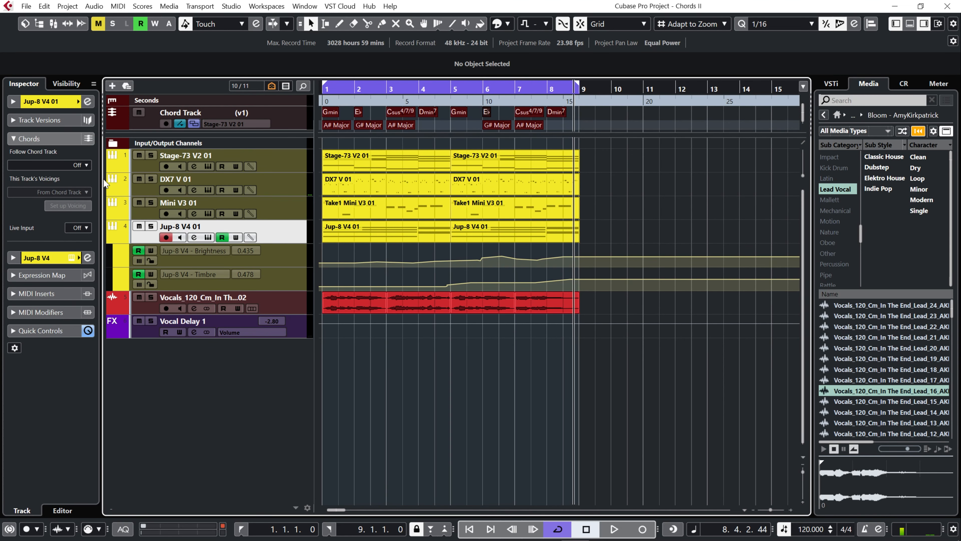
left_click(78, 165)
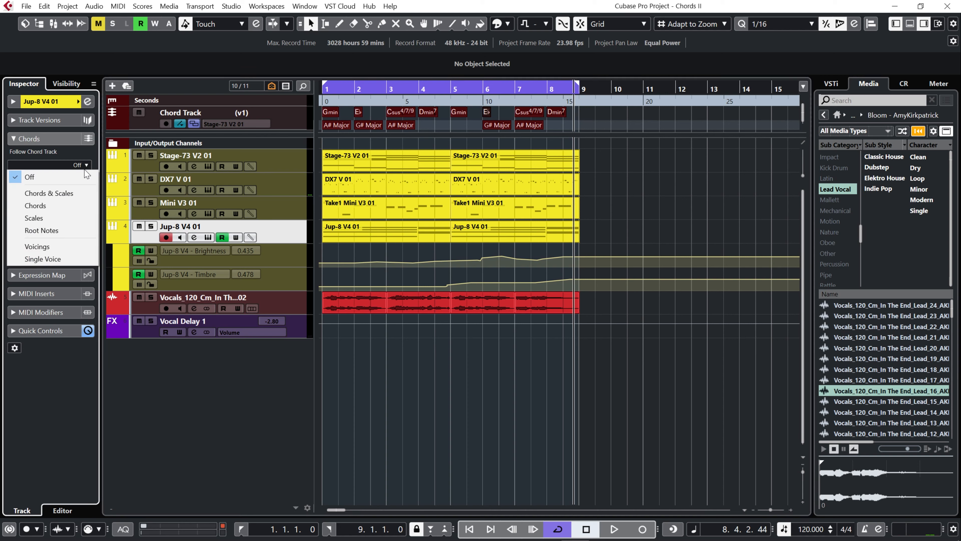
left_click(81, 193)
left_click(528, 232)
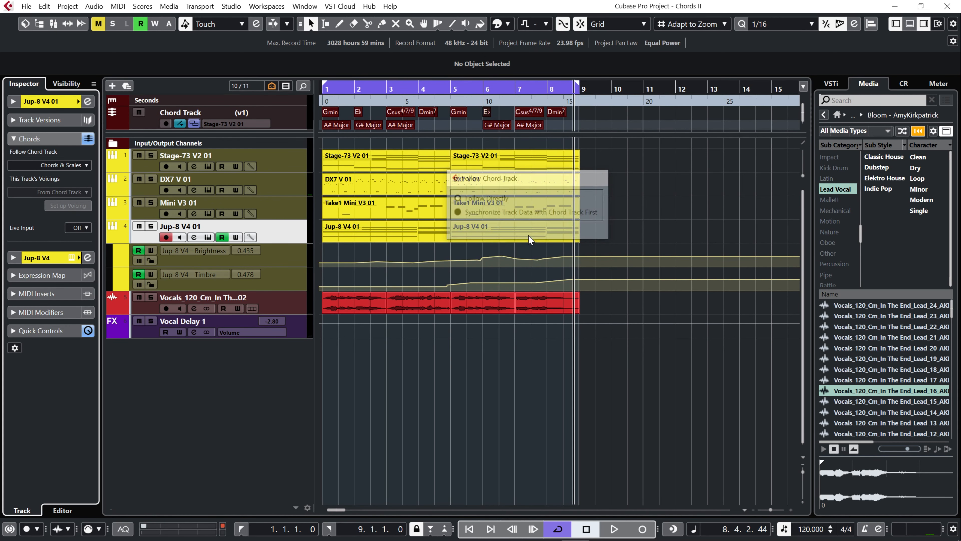
Change the bar 6 chord to F major with a 6/13 tension and A in the bass.
double_click(486, 112)
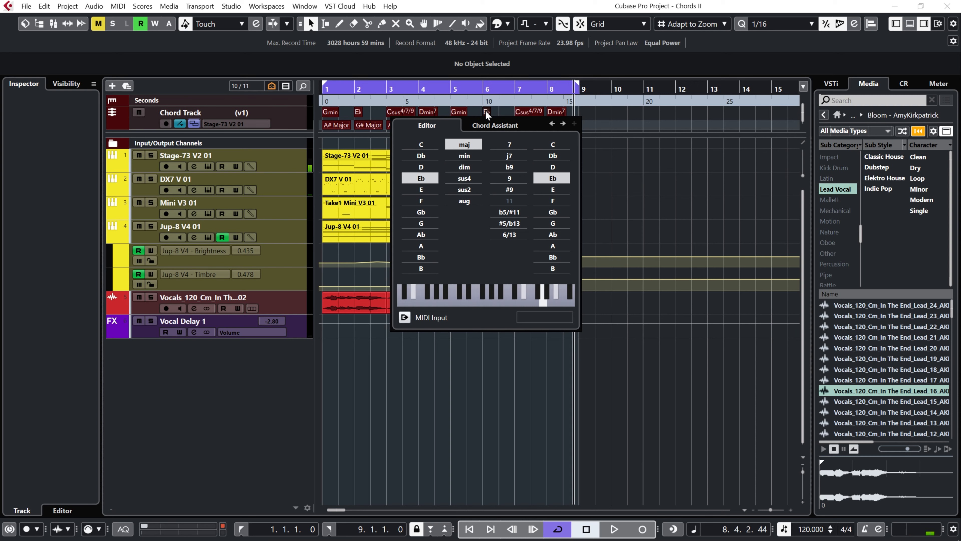
left_click(426, 202)
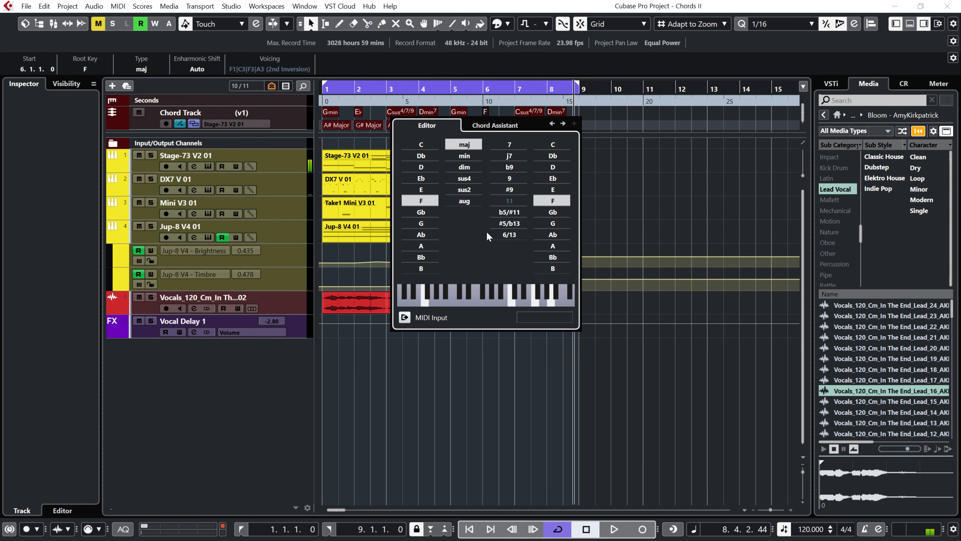
left_click(516, 234)
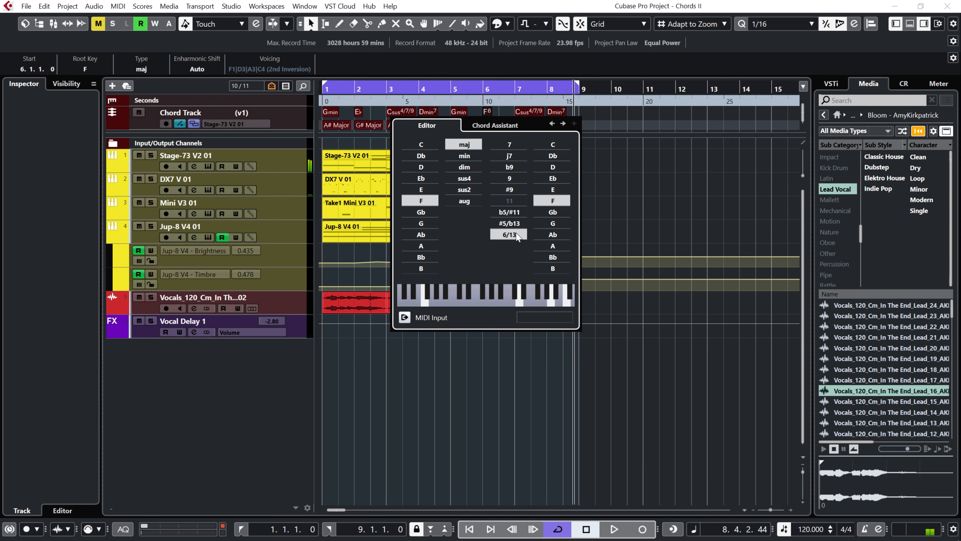
left_click(553, 248)
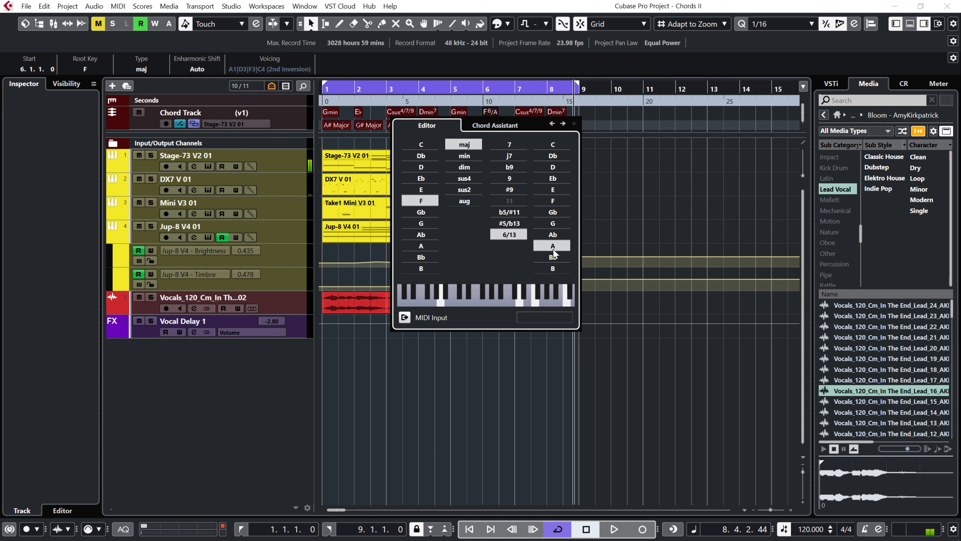
left_click(606, 221)
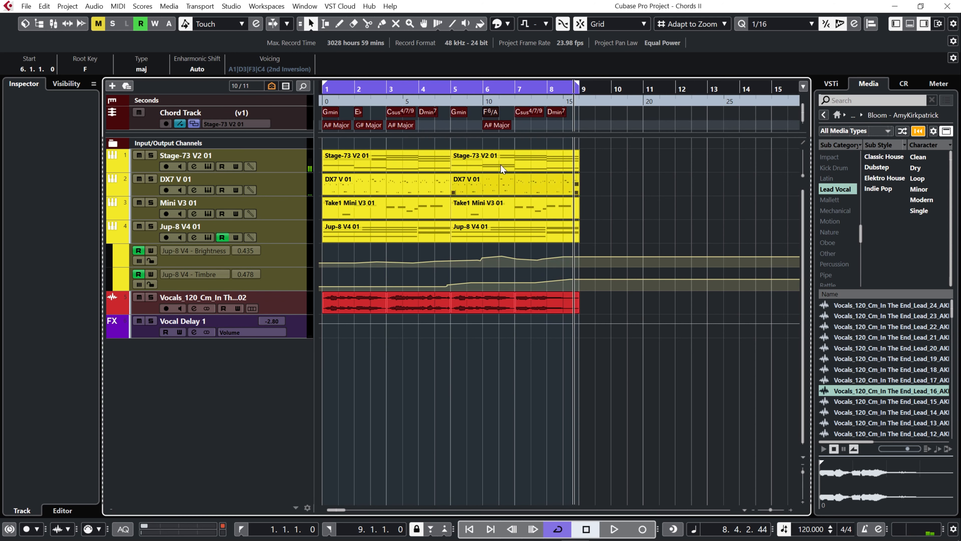
Play the arrangement from bar 5 to hear the F6/A chord.
left_click(446, 89)
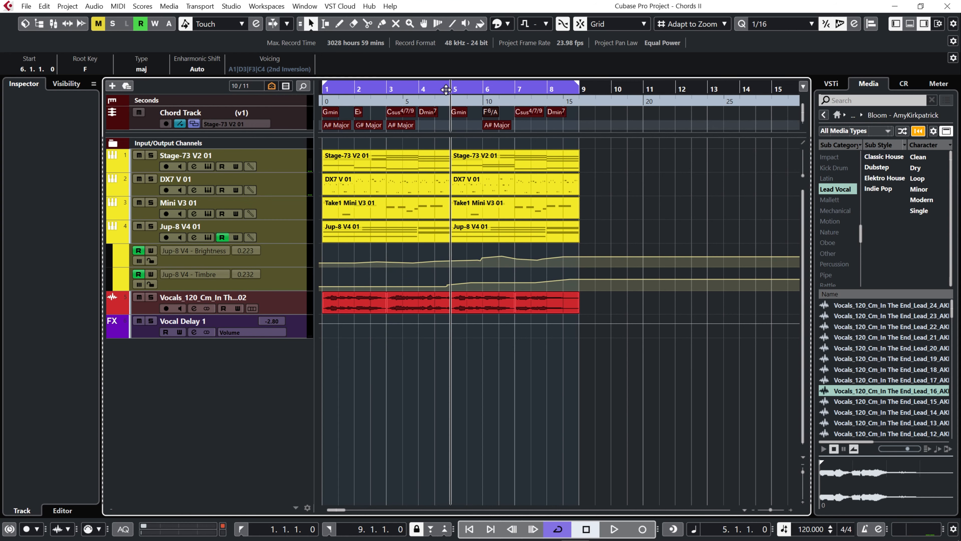
key("space")
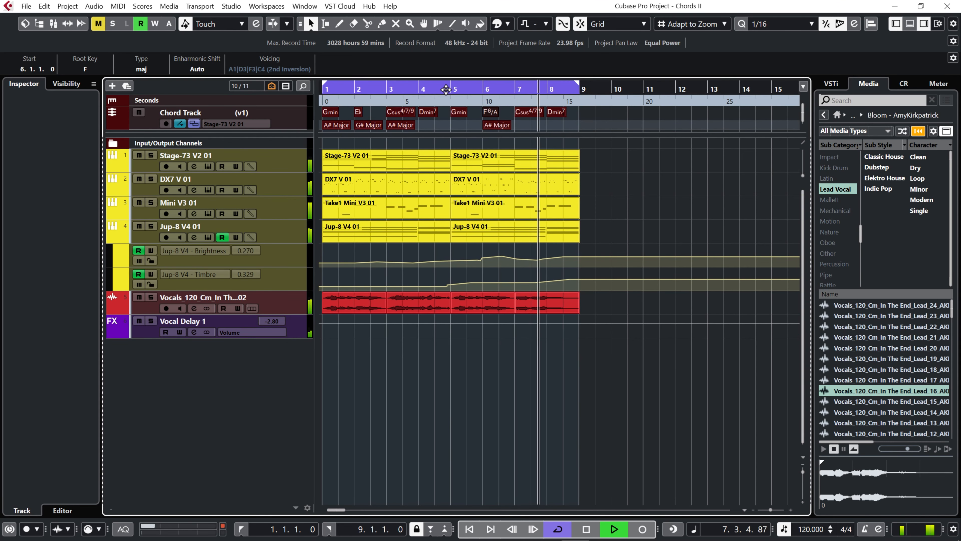
key("space")
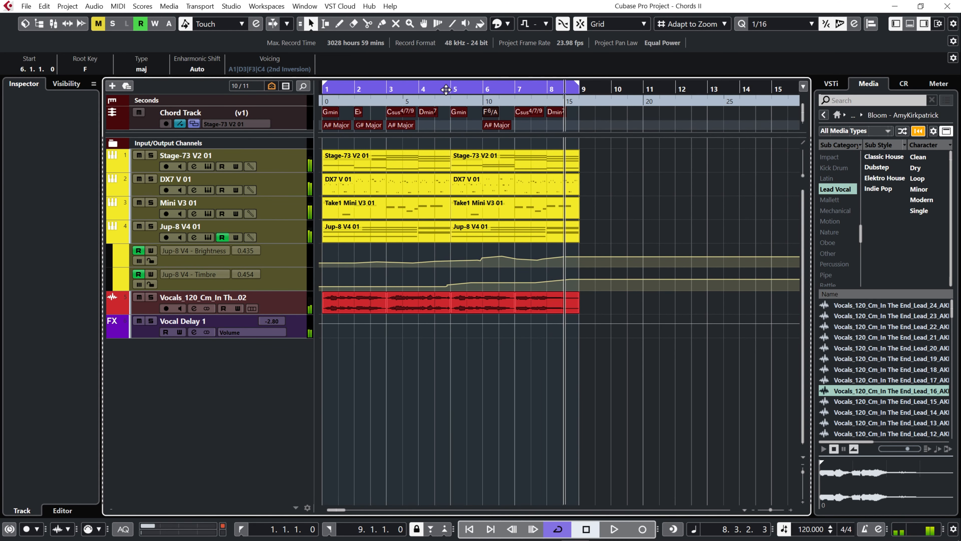
Change the bar 7 chord to Gsus4 and the bar 8 chord to Dmin7.
double_click(488, 111)
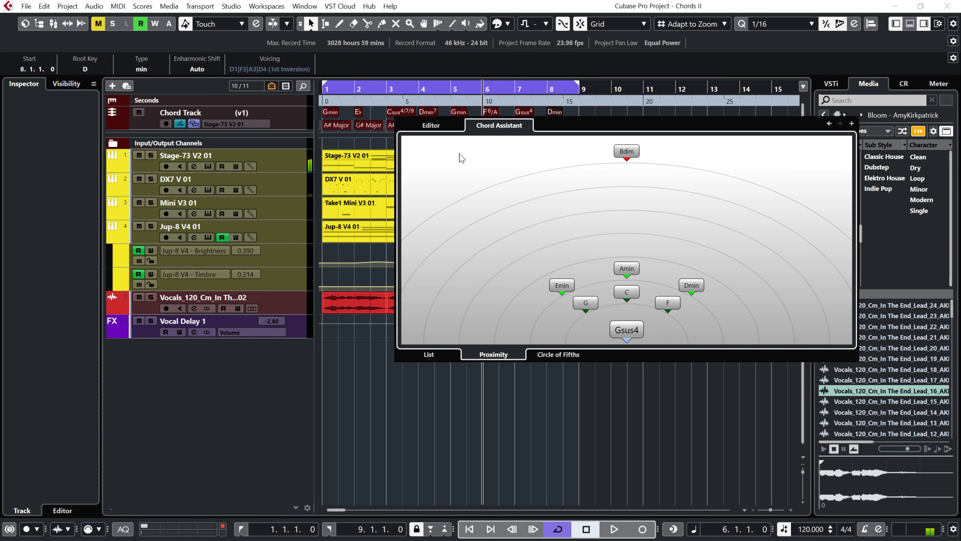
left_click(442, 128)
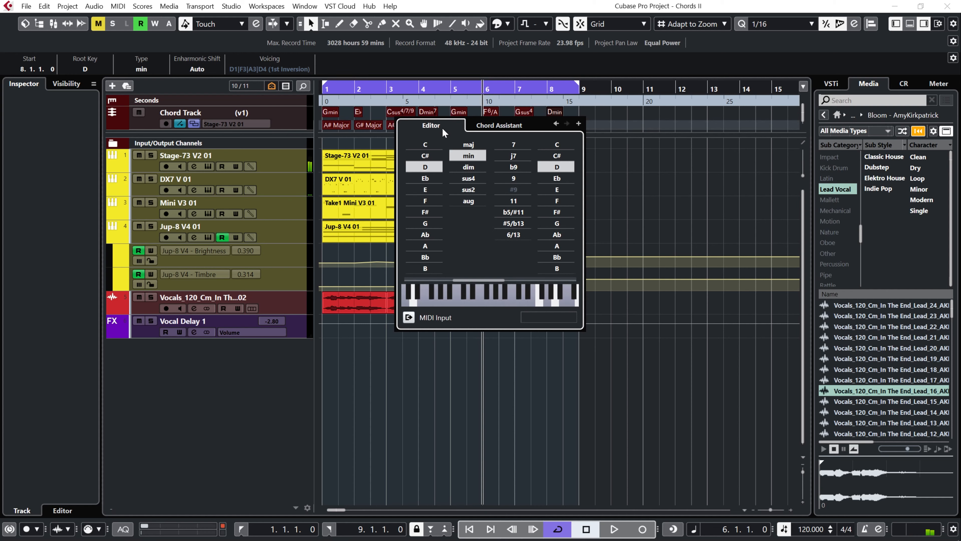
left_click(513, 144)
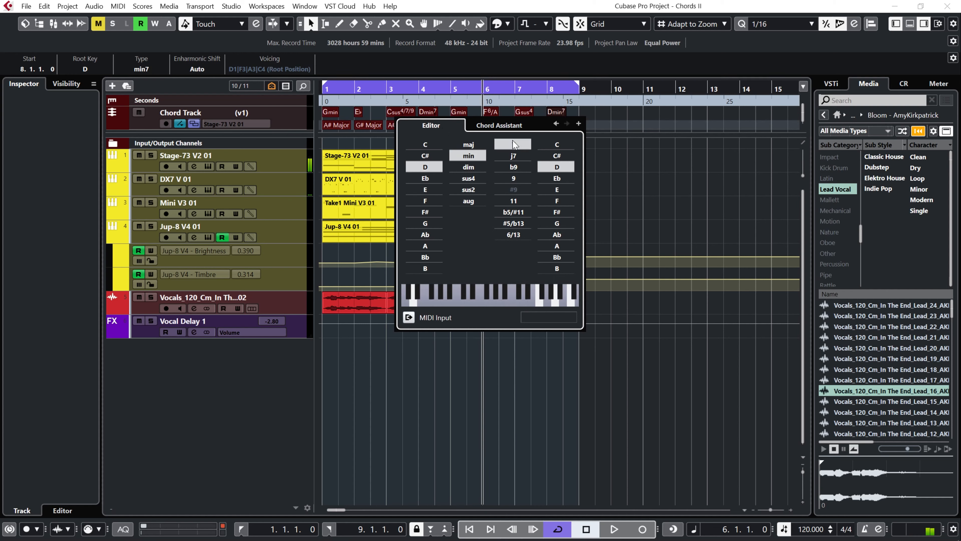
Audition the chords from bar 6 to bar 8 in sequence, viewing them in the Chord Assistant's circle of fifths.
left_click(556, 123)
left_click(556, 124)
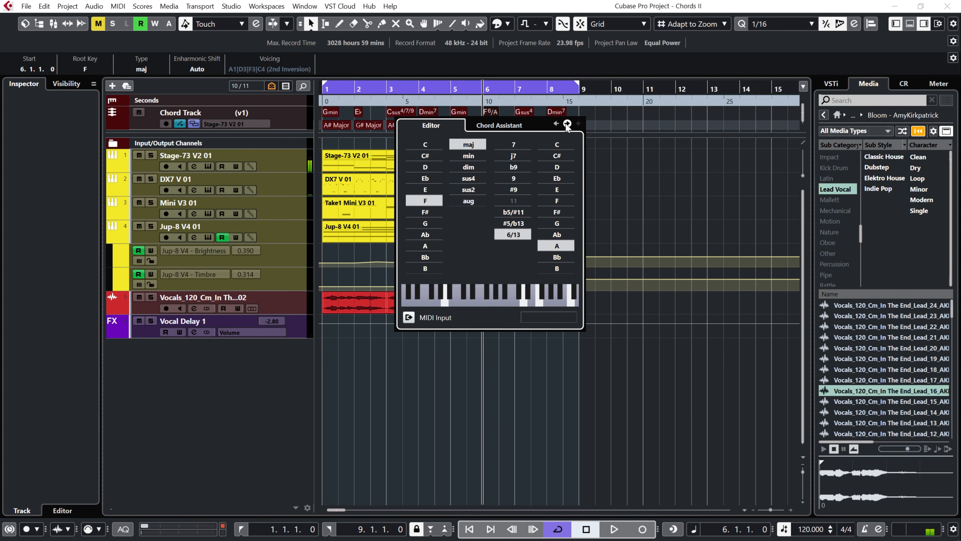
left_click(566, 123)
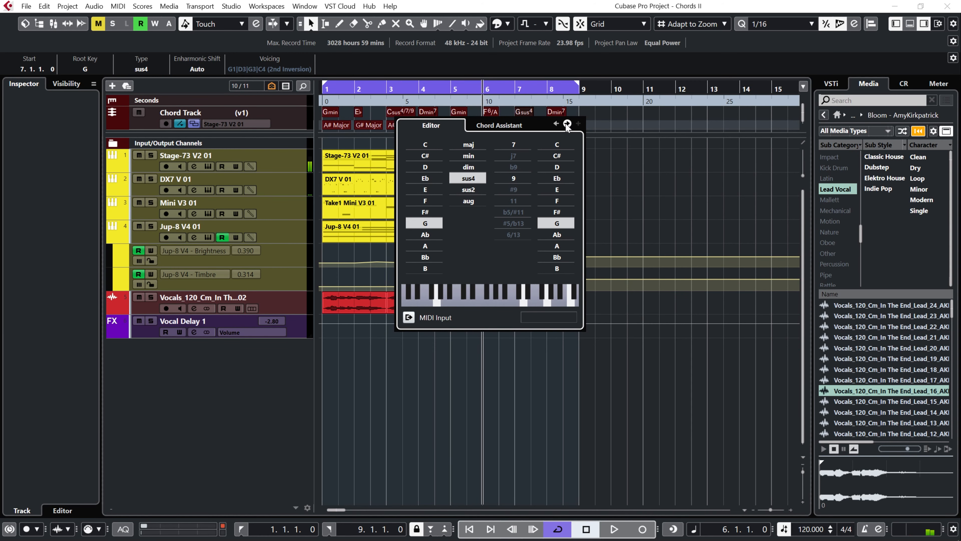
left_click(499, 125)
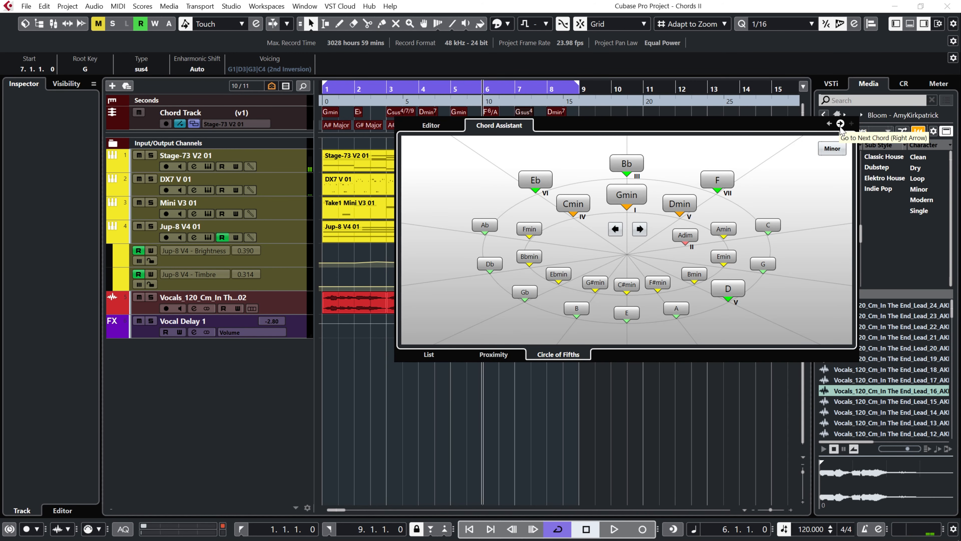
left_click(840, 124)
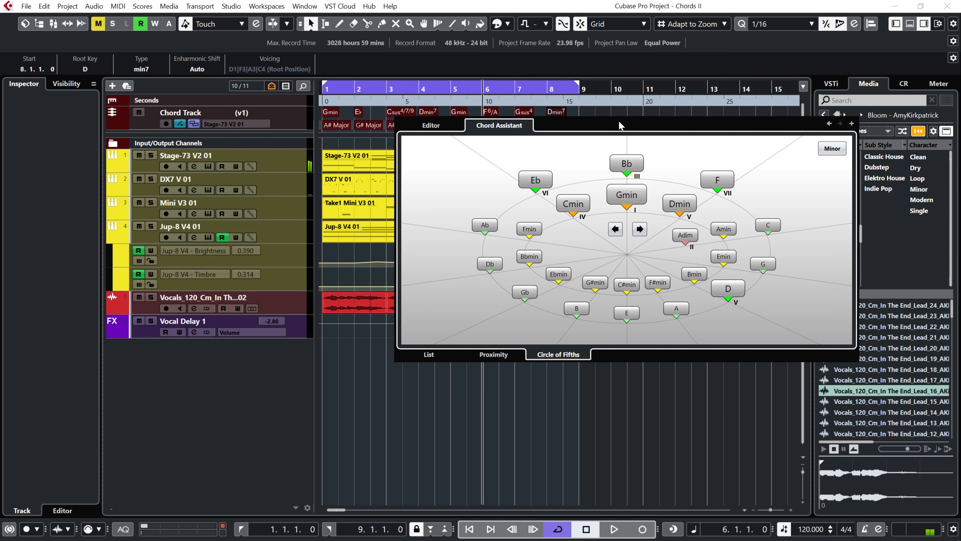
left_click(609, 112)
Move the Dmin7 chord to bar 8 beat 3 and draw a new chord event at 7.4.2 on the chord track.
left_click_drag(544, 89, 666, 108)
right_click(544, 119)
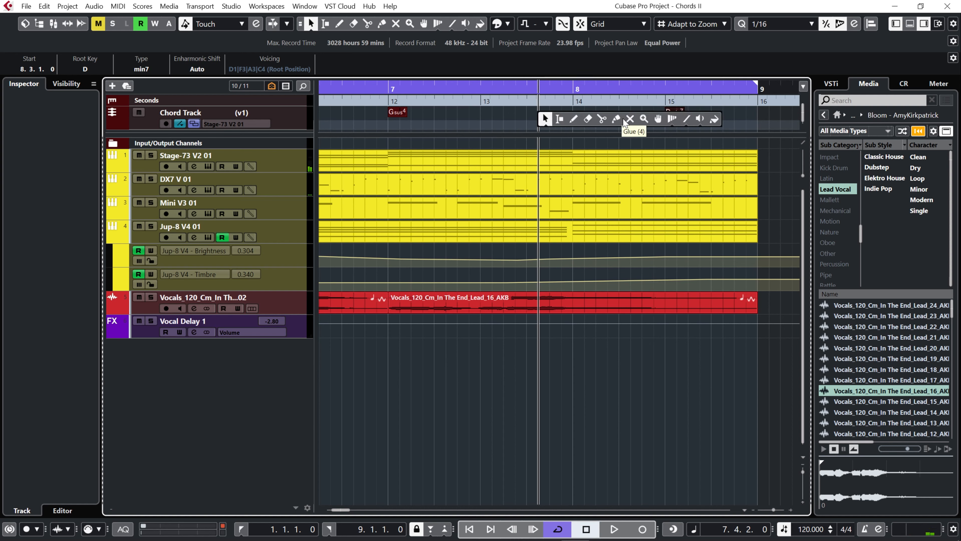
left_click(573, 118)
left_click(543, 112)
key("1")
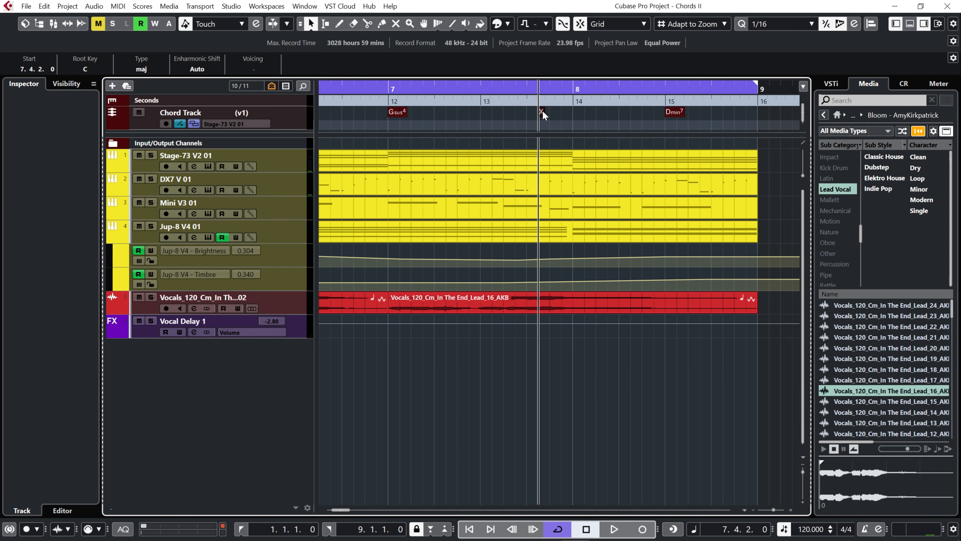
Define the new chord event at 7.4.2 as Asus4/7.
double_click(542, 111)
left_click(594, 235)
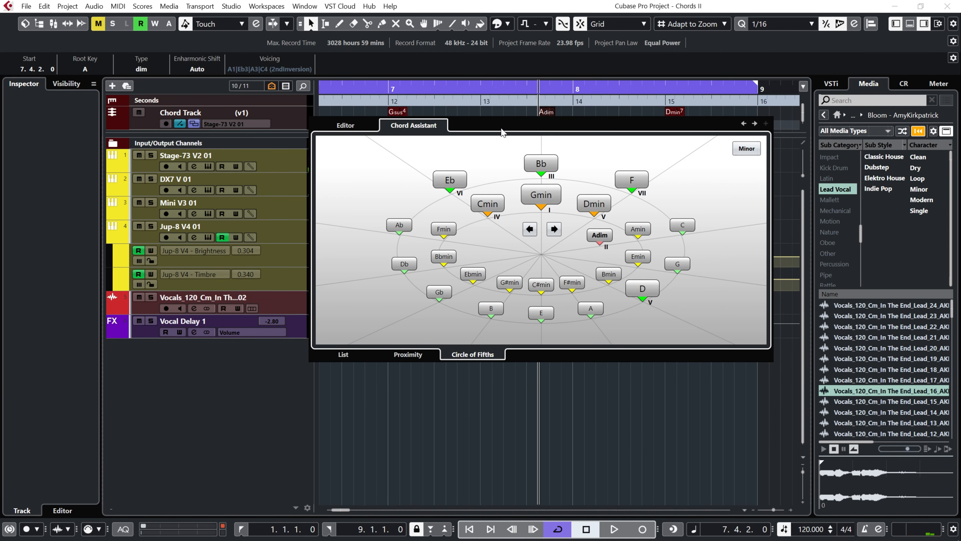
left_click(363, 127)
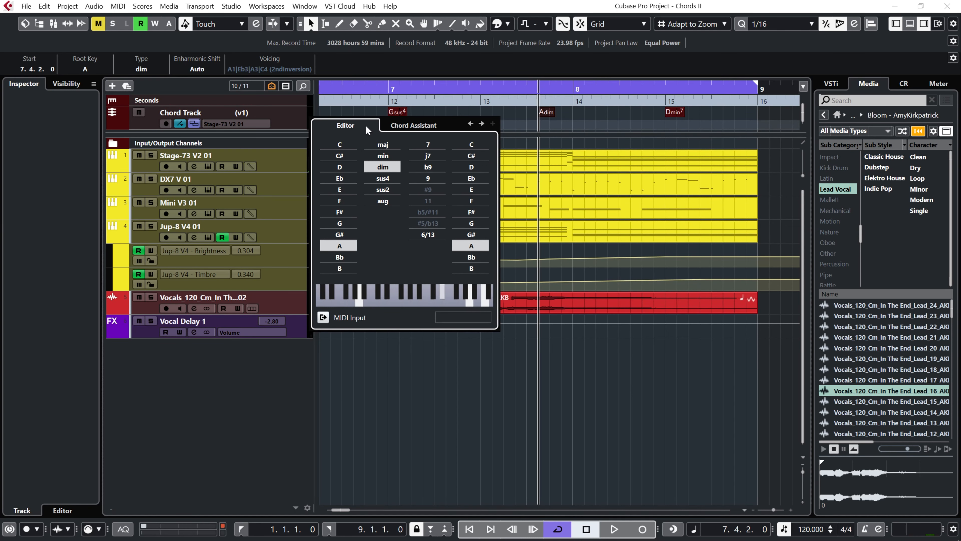
left_click(388, 179)
left_click(429, 146)
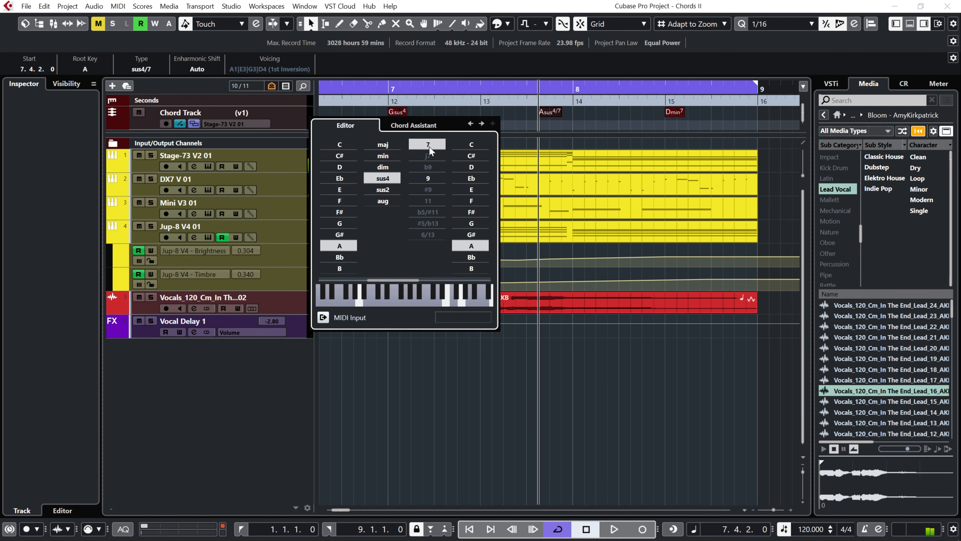
Audition the Gsus4, Asus4/7 and Dmin7 chords in sequence in the chord editor.
left_click(471, 124)
left_click(481, 124)
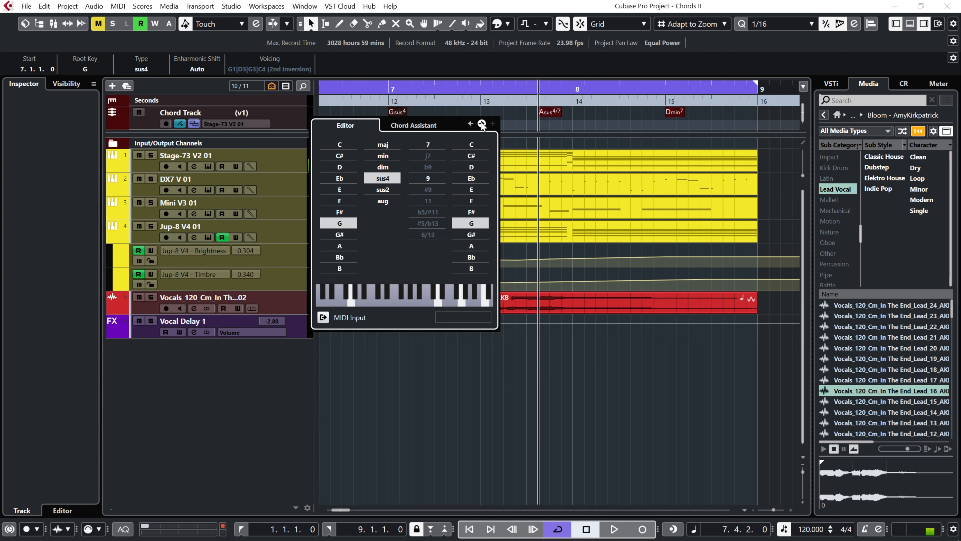
left_click(482, 124)
left_click(482, 124)
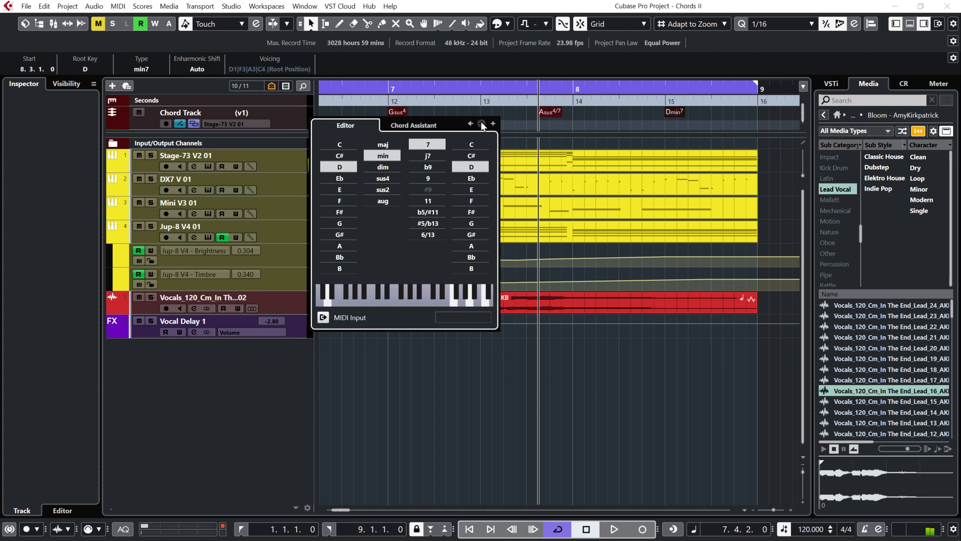
left_click(482, 124)
Play the second half of the arrangement from around bar 5 with the whole eight bars in view.
left_click_drag(481, 86, 384, 86)
key("space")
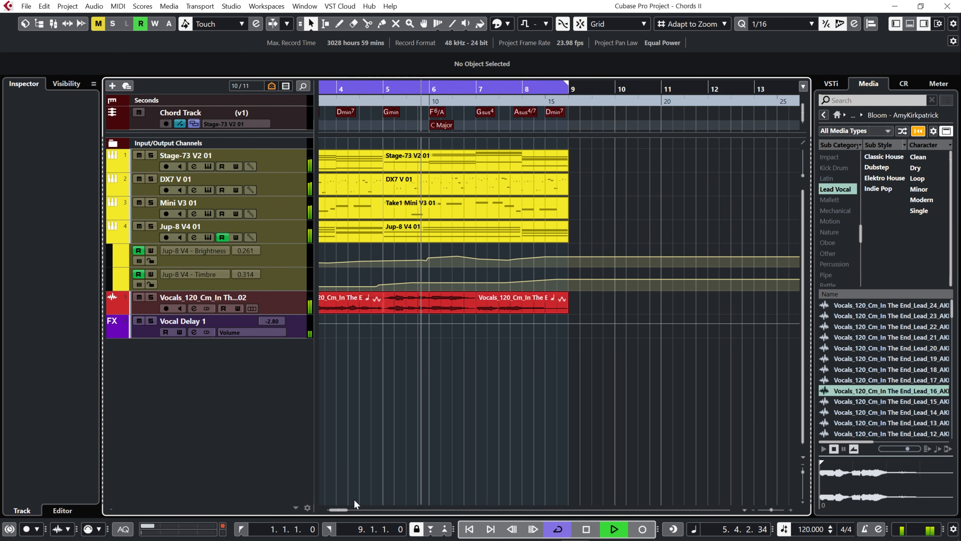
left_click_drag(338, 507, 335, 507)
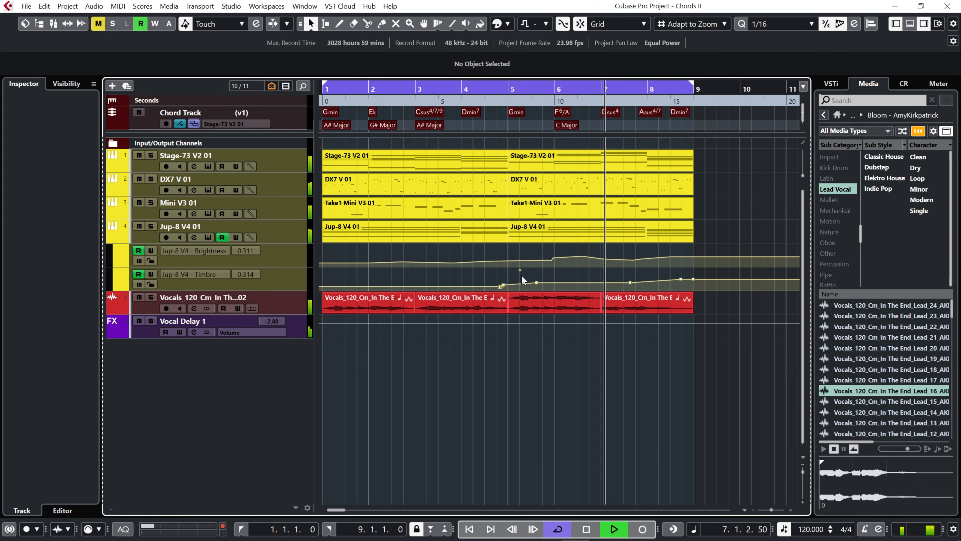
key("space")
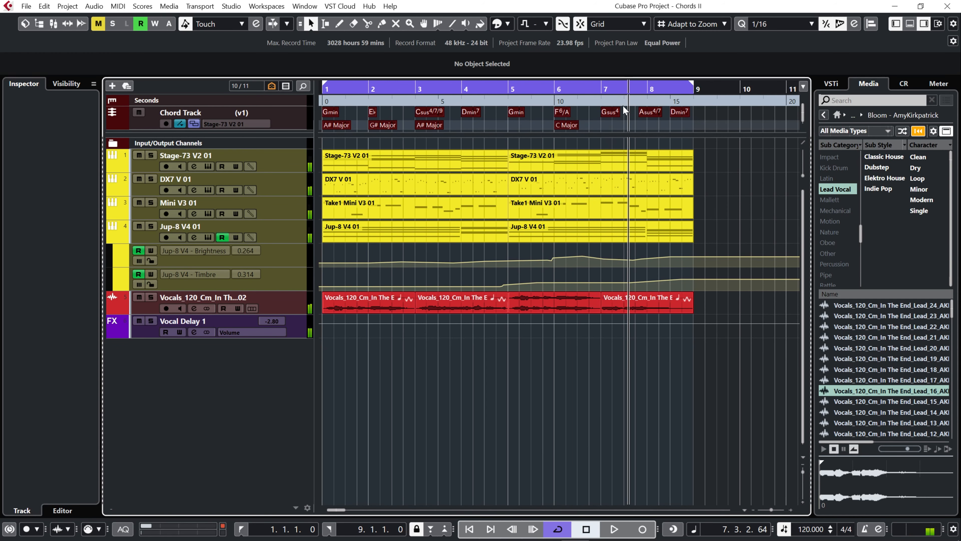
Change the bar 7 chord to Csus4 with 7 and 9 tensions and play the arrangement from bar 5.
double_click(610, 114)
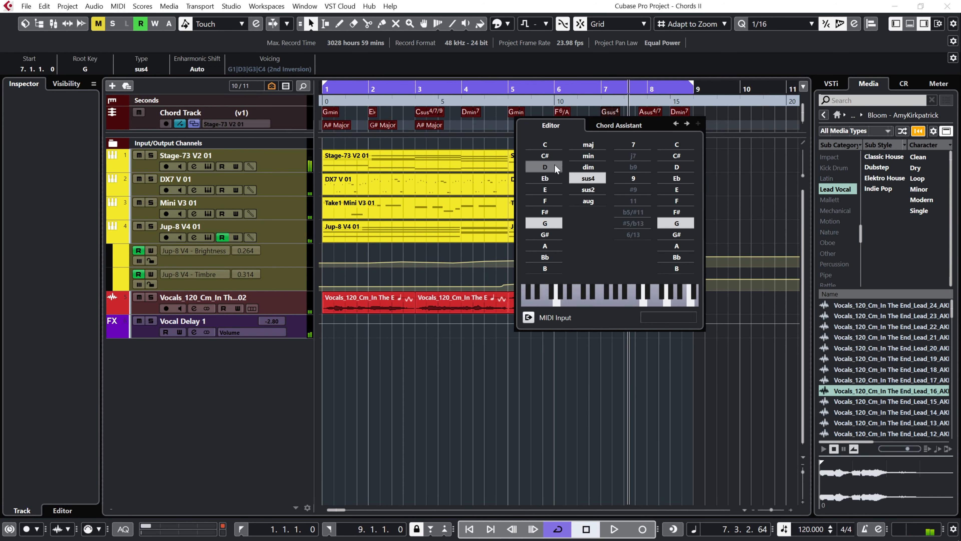
left_click(545, 144)
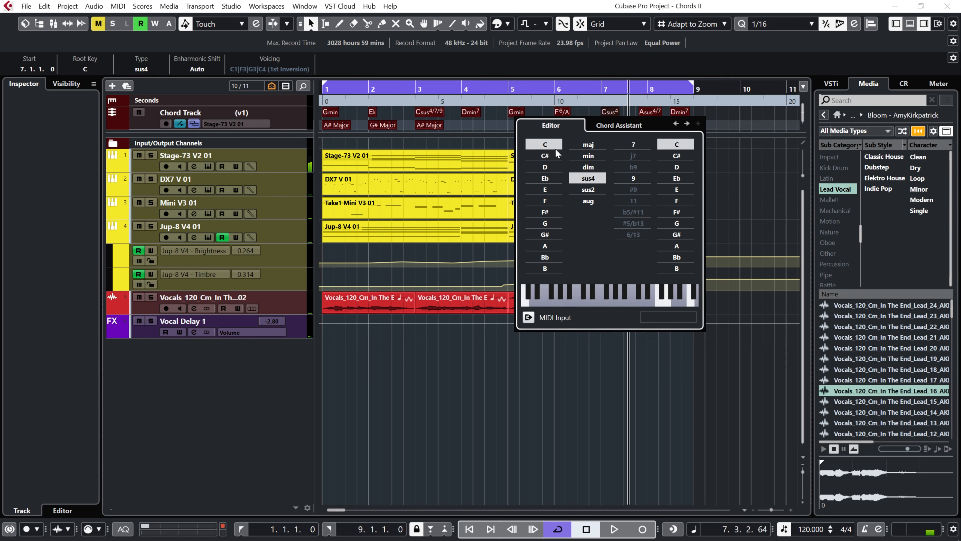
left_click(629, 148)
left_click(633, 177)
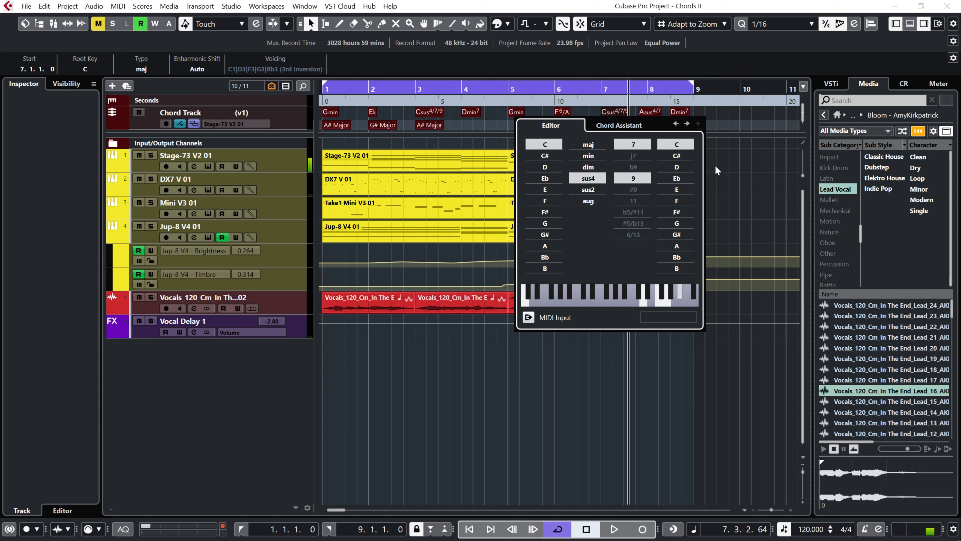
left_click(714, 165)
left_click(507, 90)
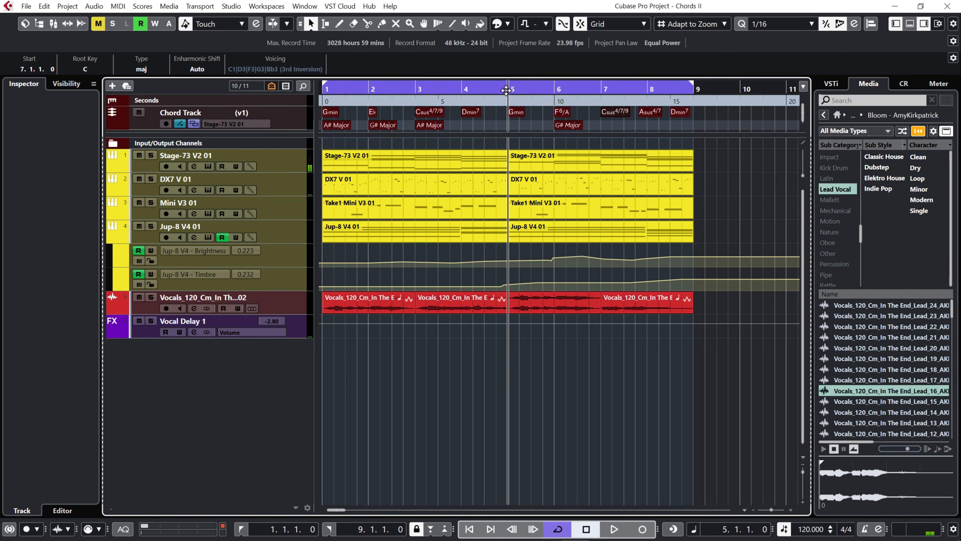
key("space")
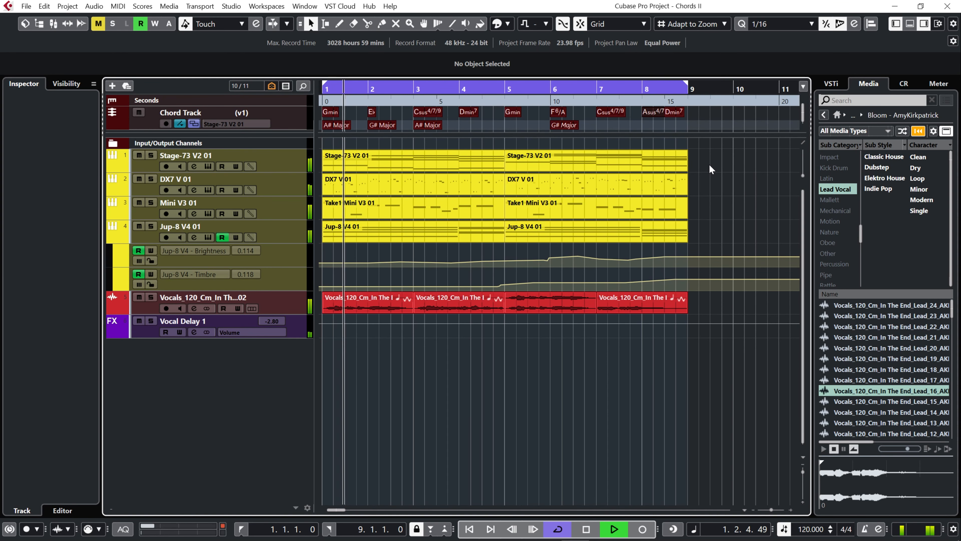